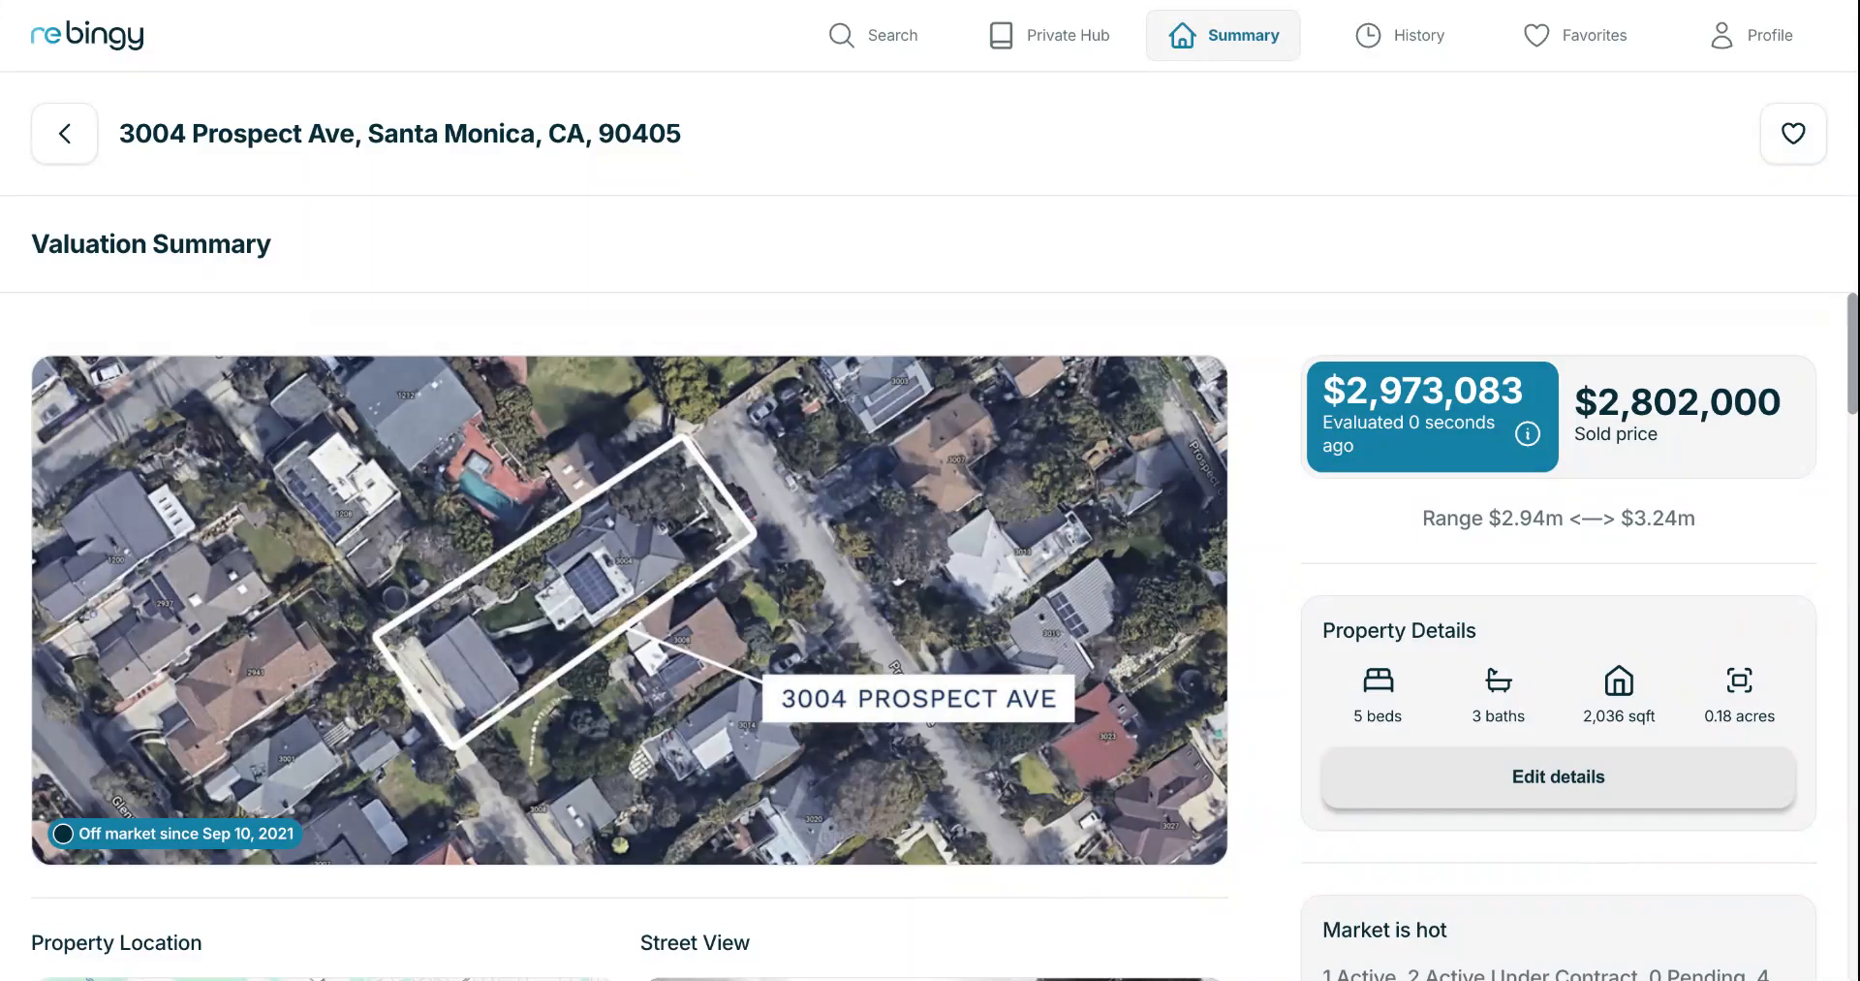
Open the property details for editing and set the number of bathrooms to 4.
left_click(1558, 778)
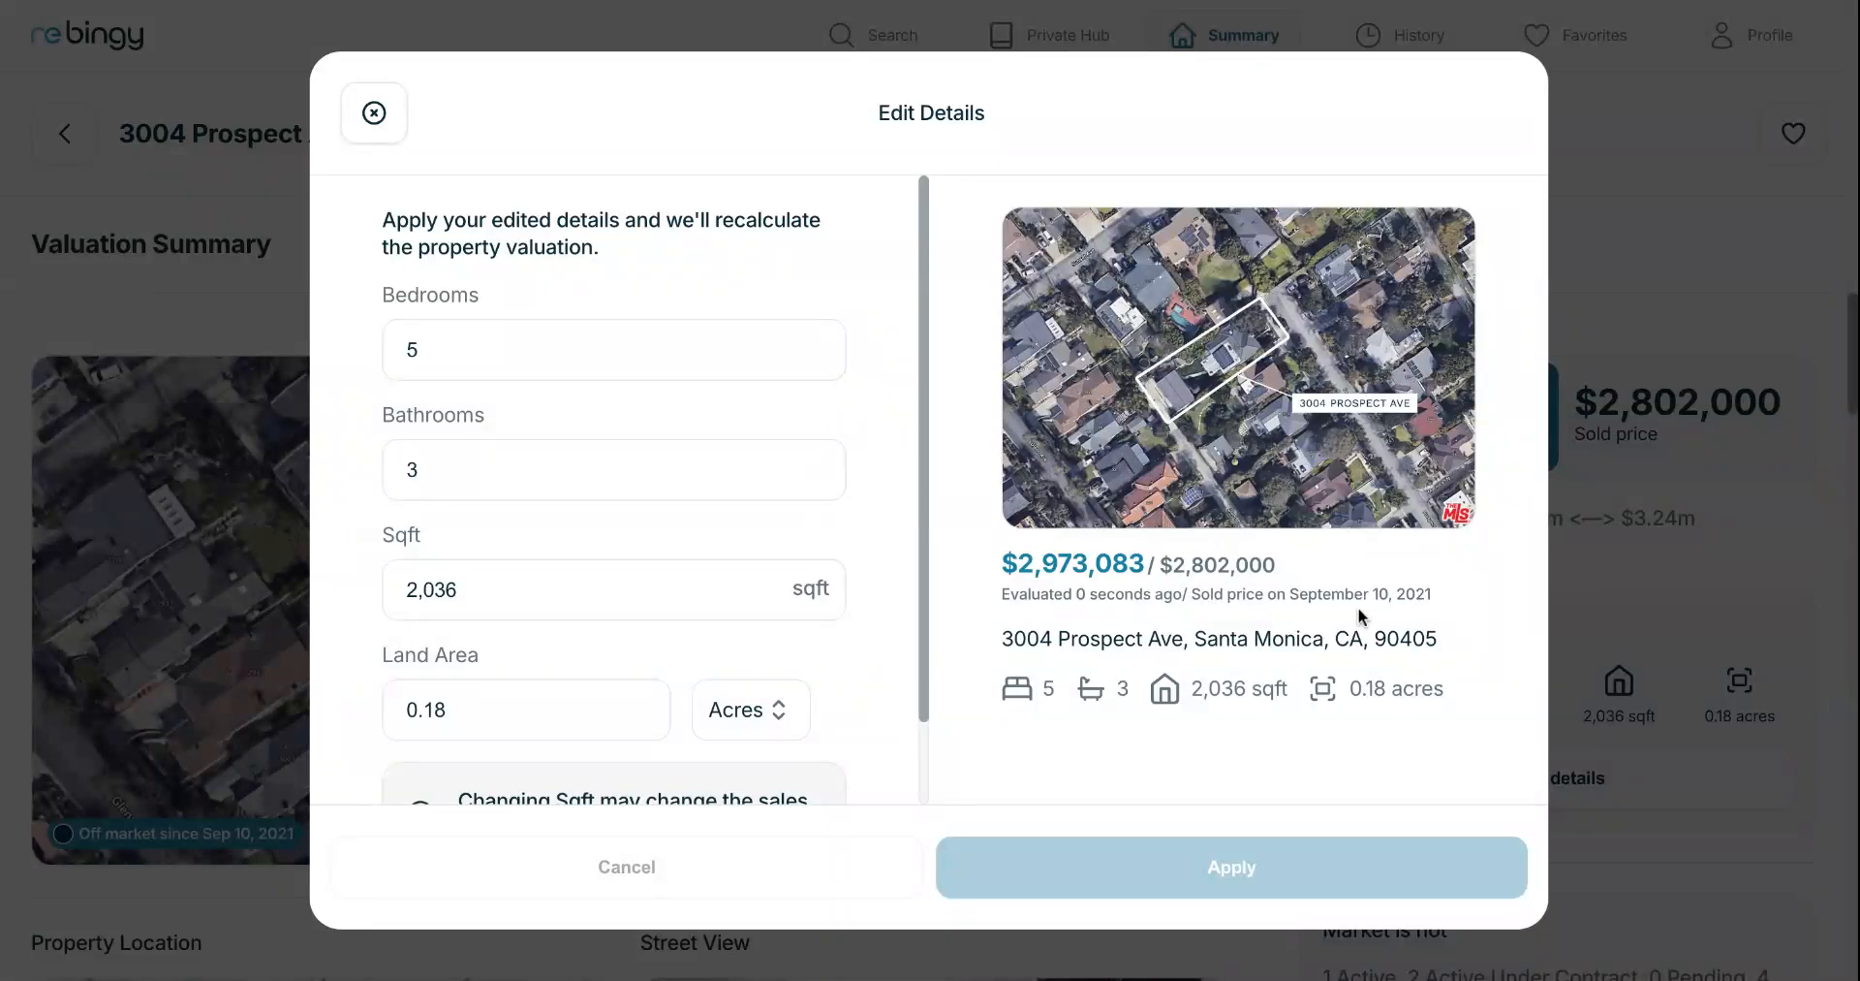
left_click(434, 346)
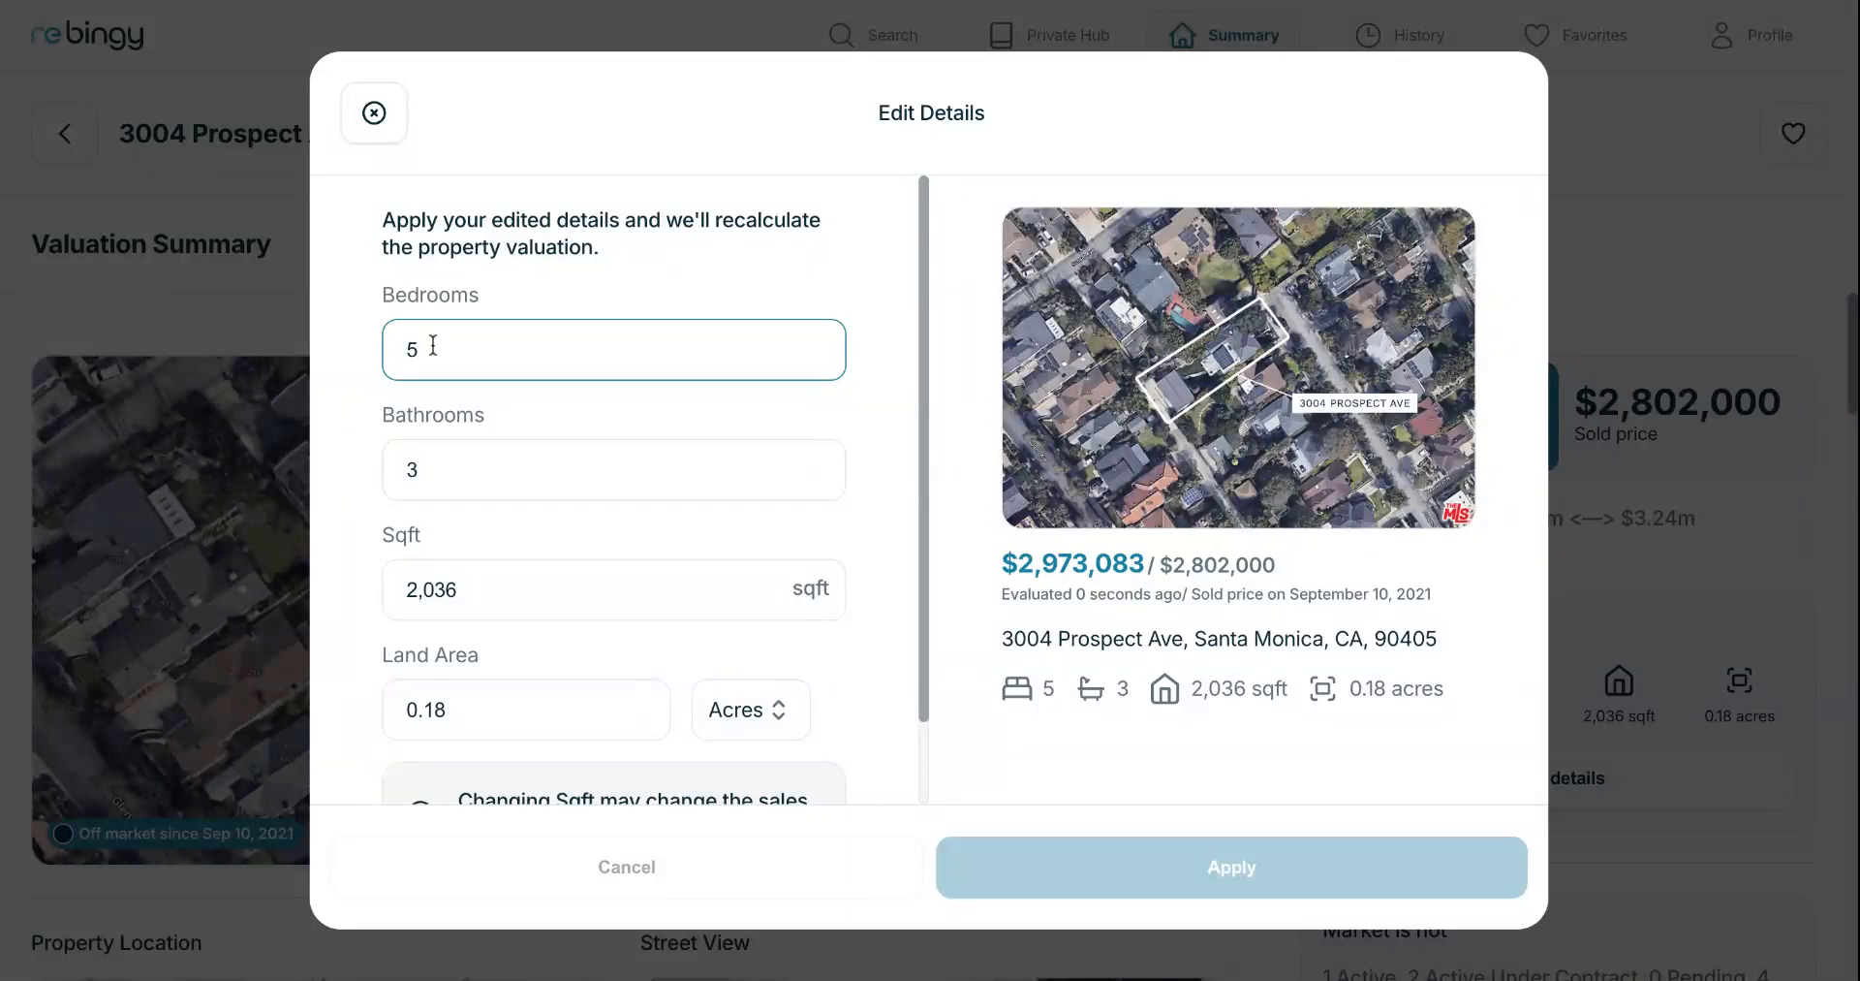
left_click(426, 477)
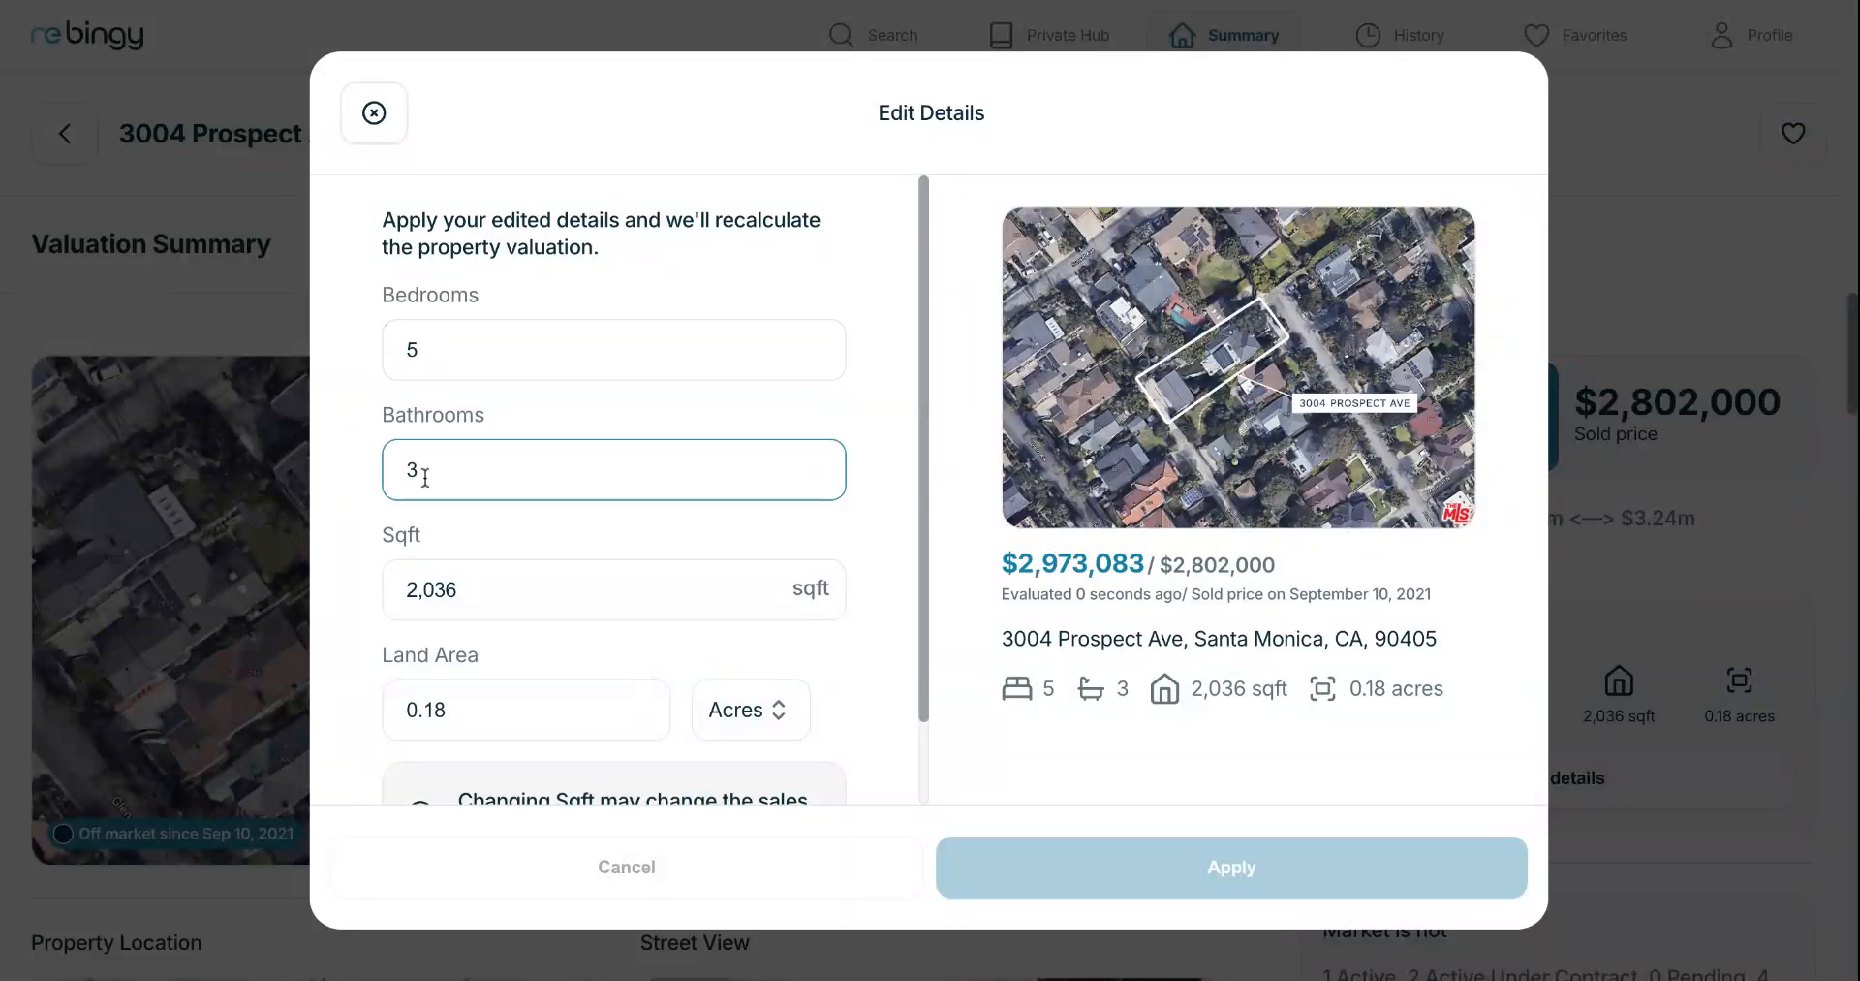
key("BackSpace")
type("4")
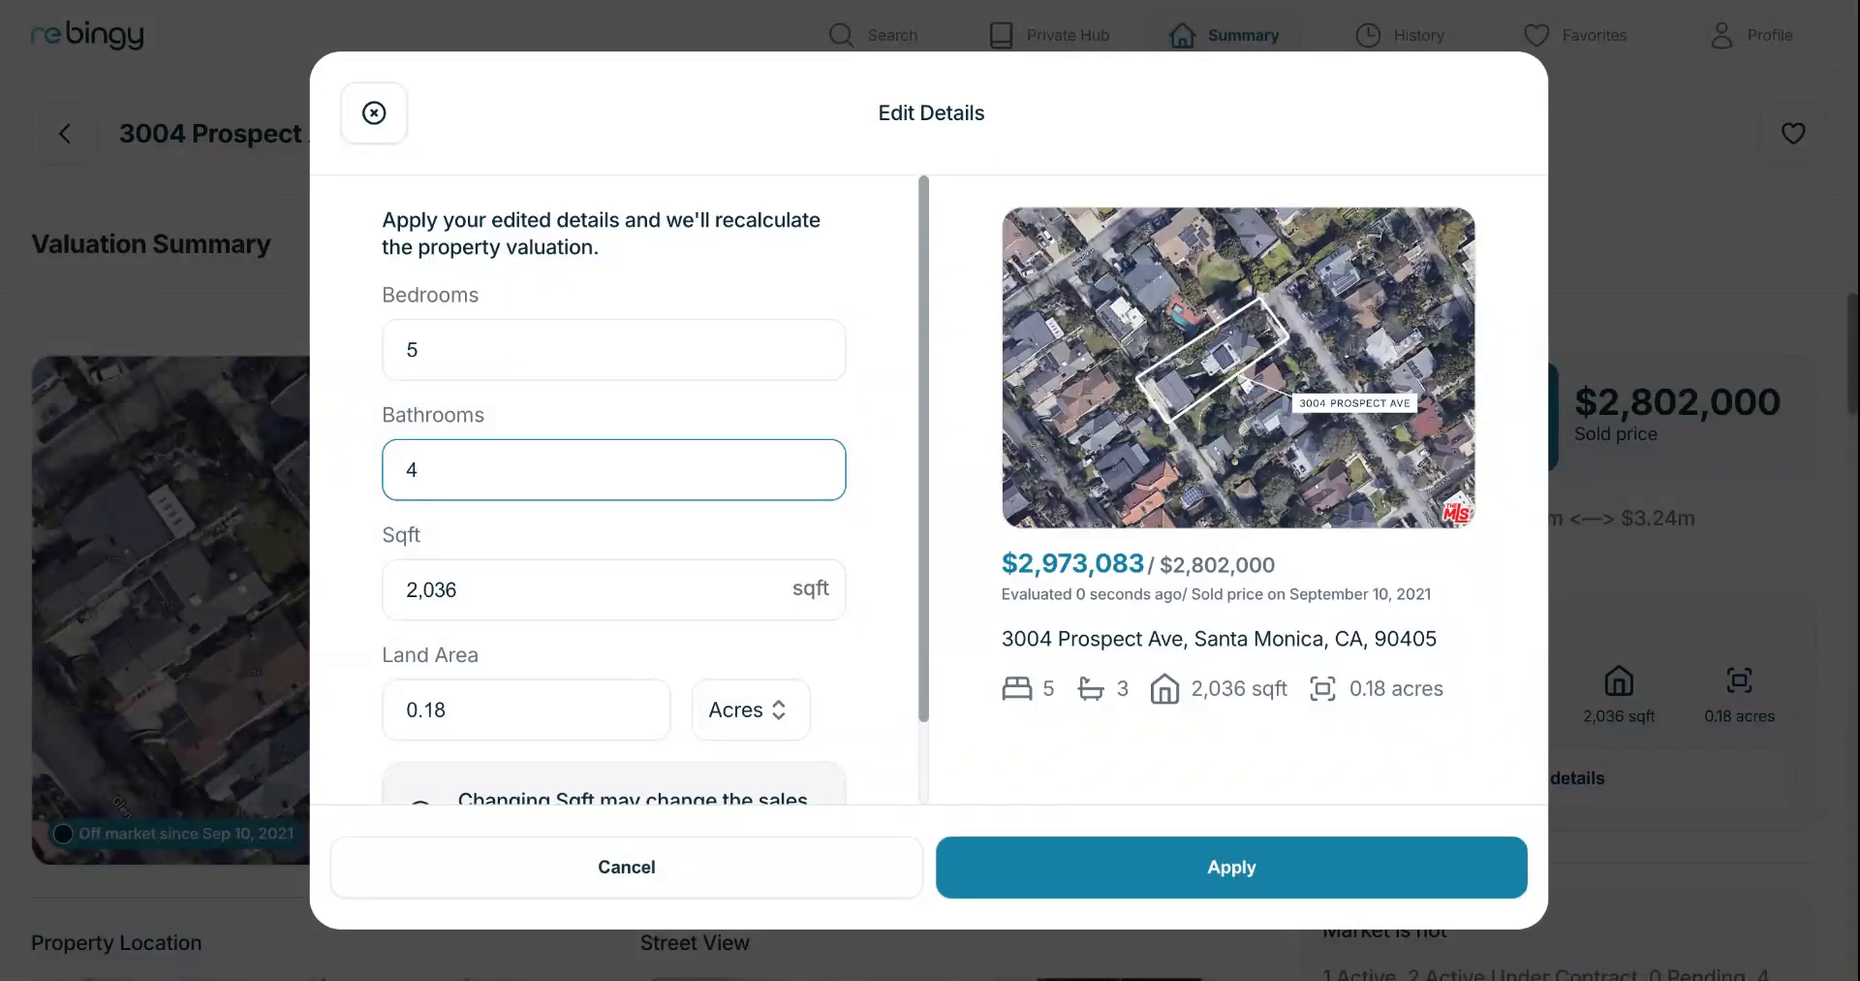
left_click(1234, 870)
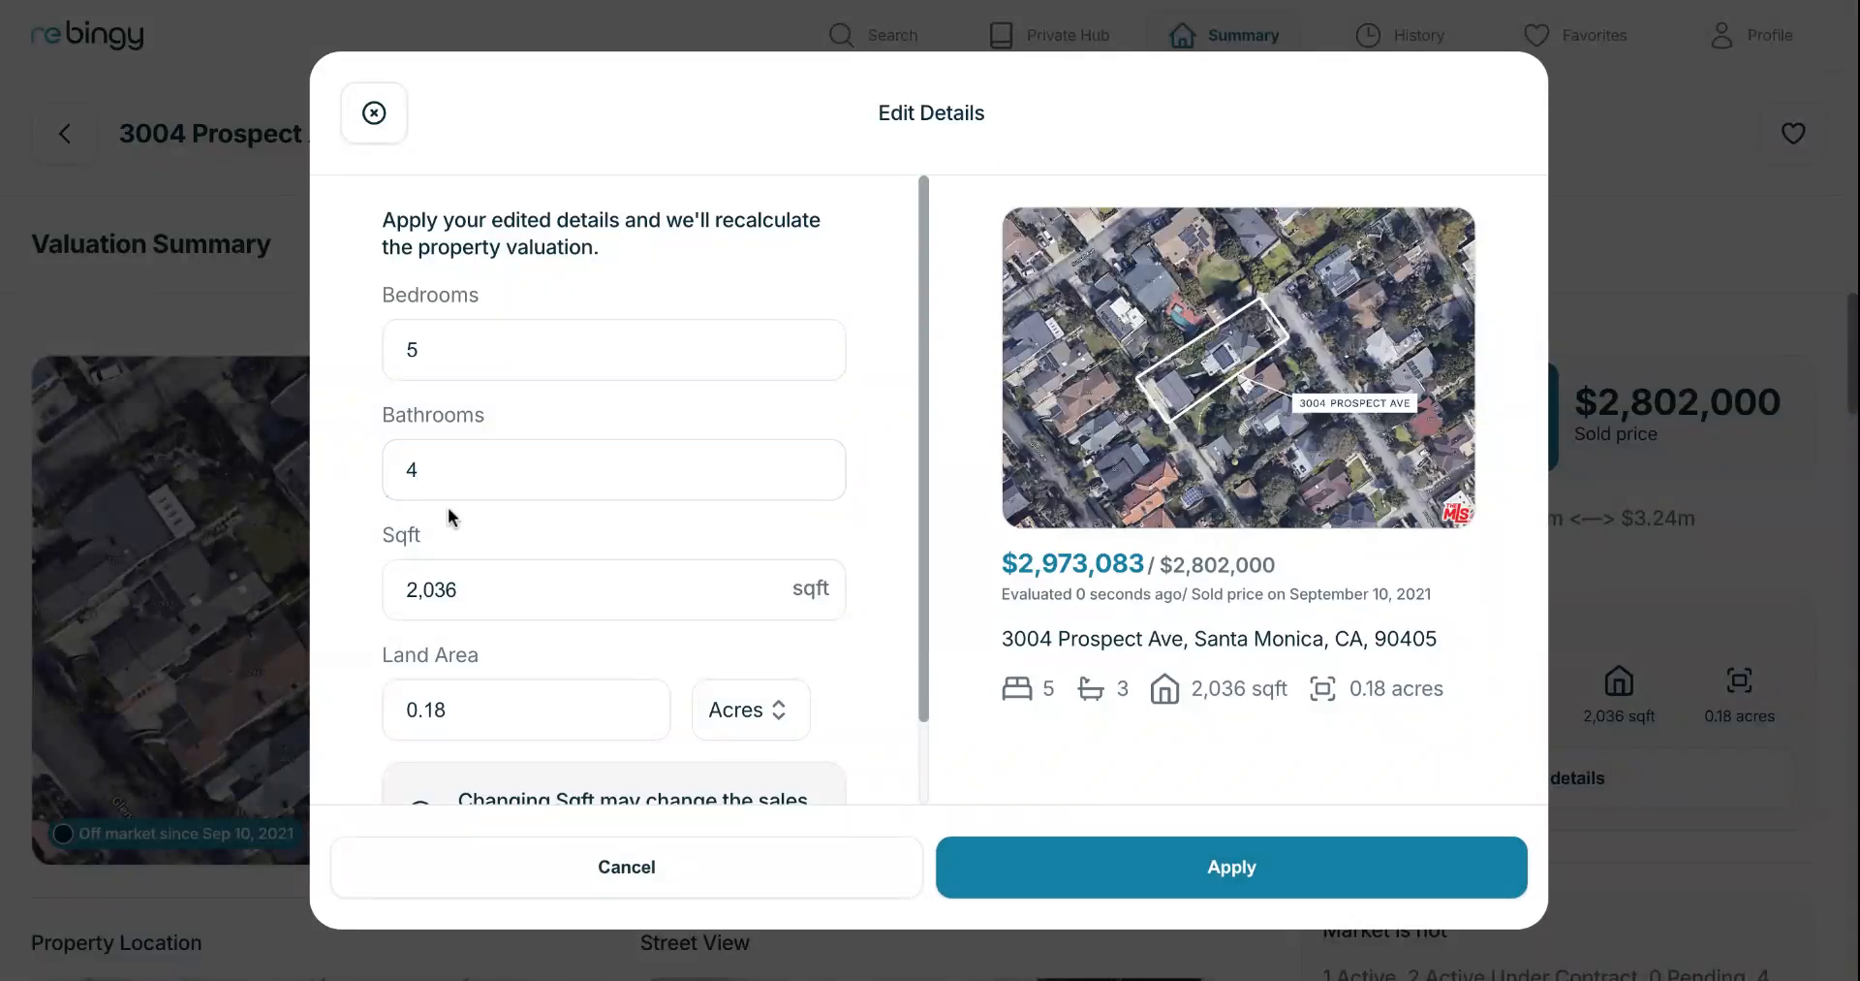
Set the property's square footage to 2,046 sqft.
left_click(473, 591)
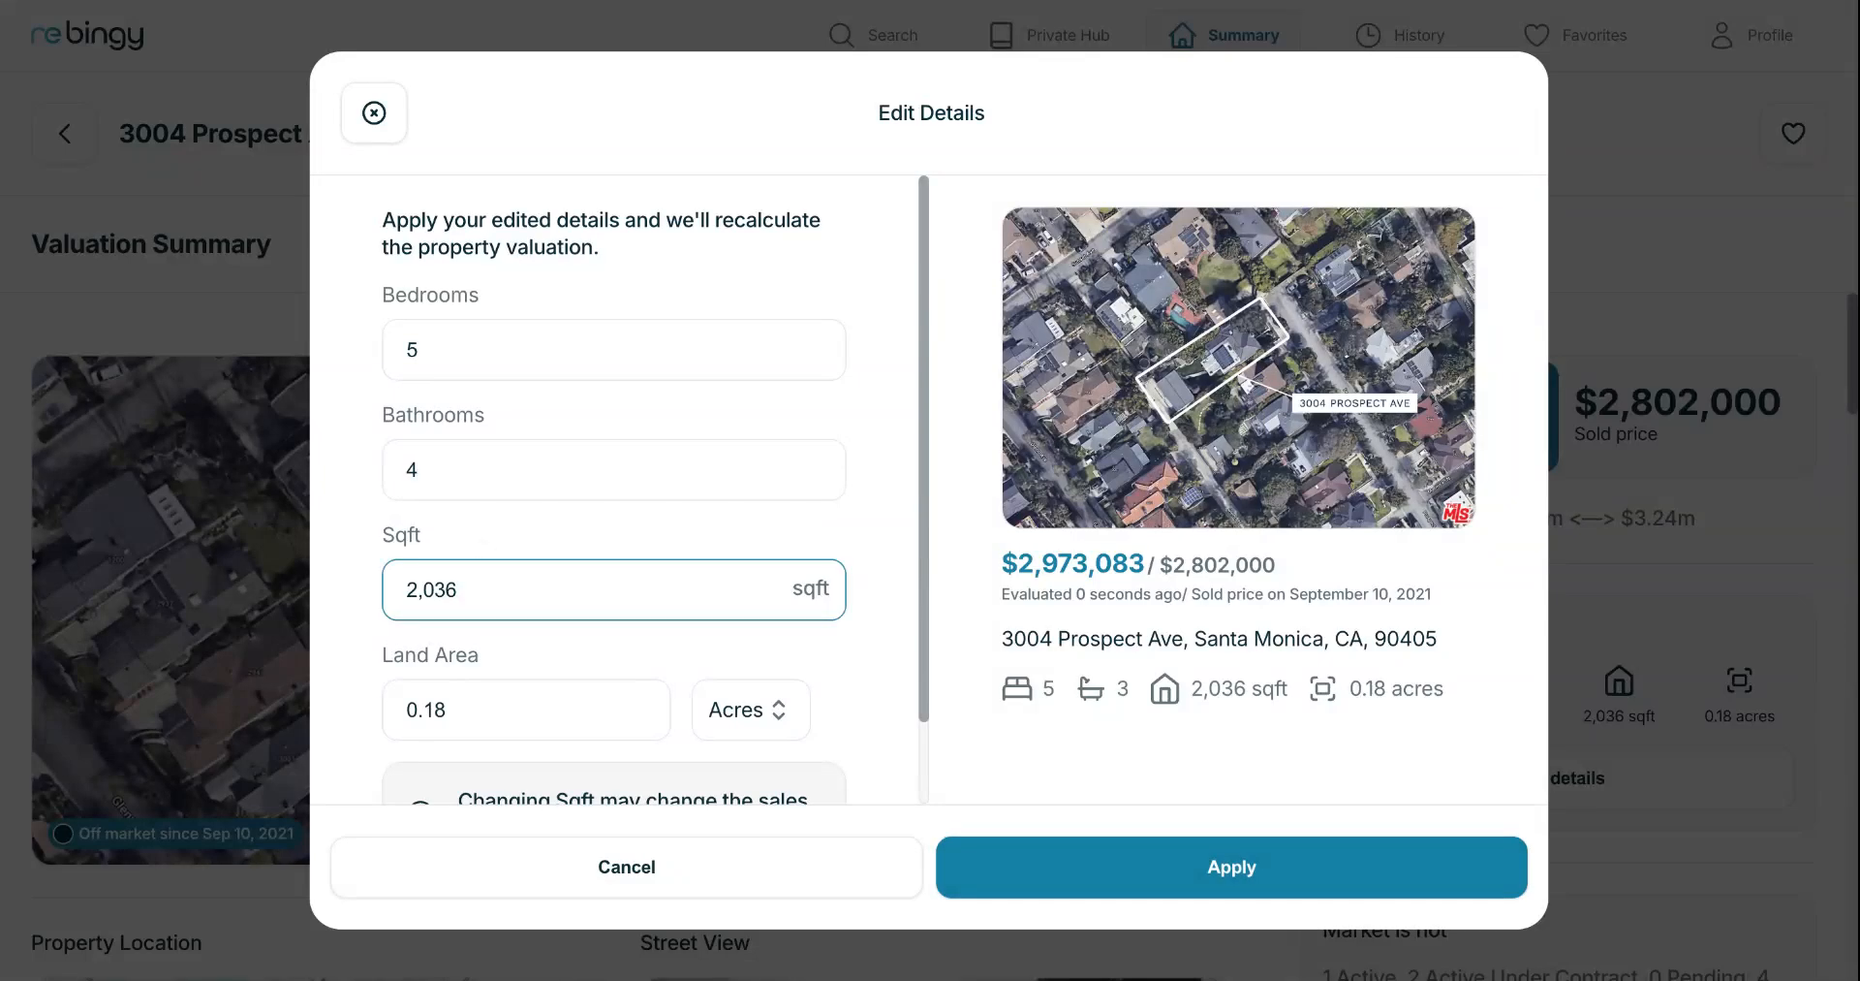
key("BackSpace")
key("BackSpace")
type("46")
left_click(705, 765)
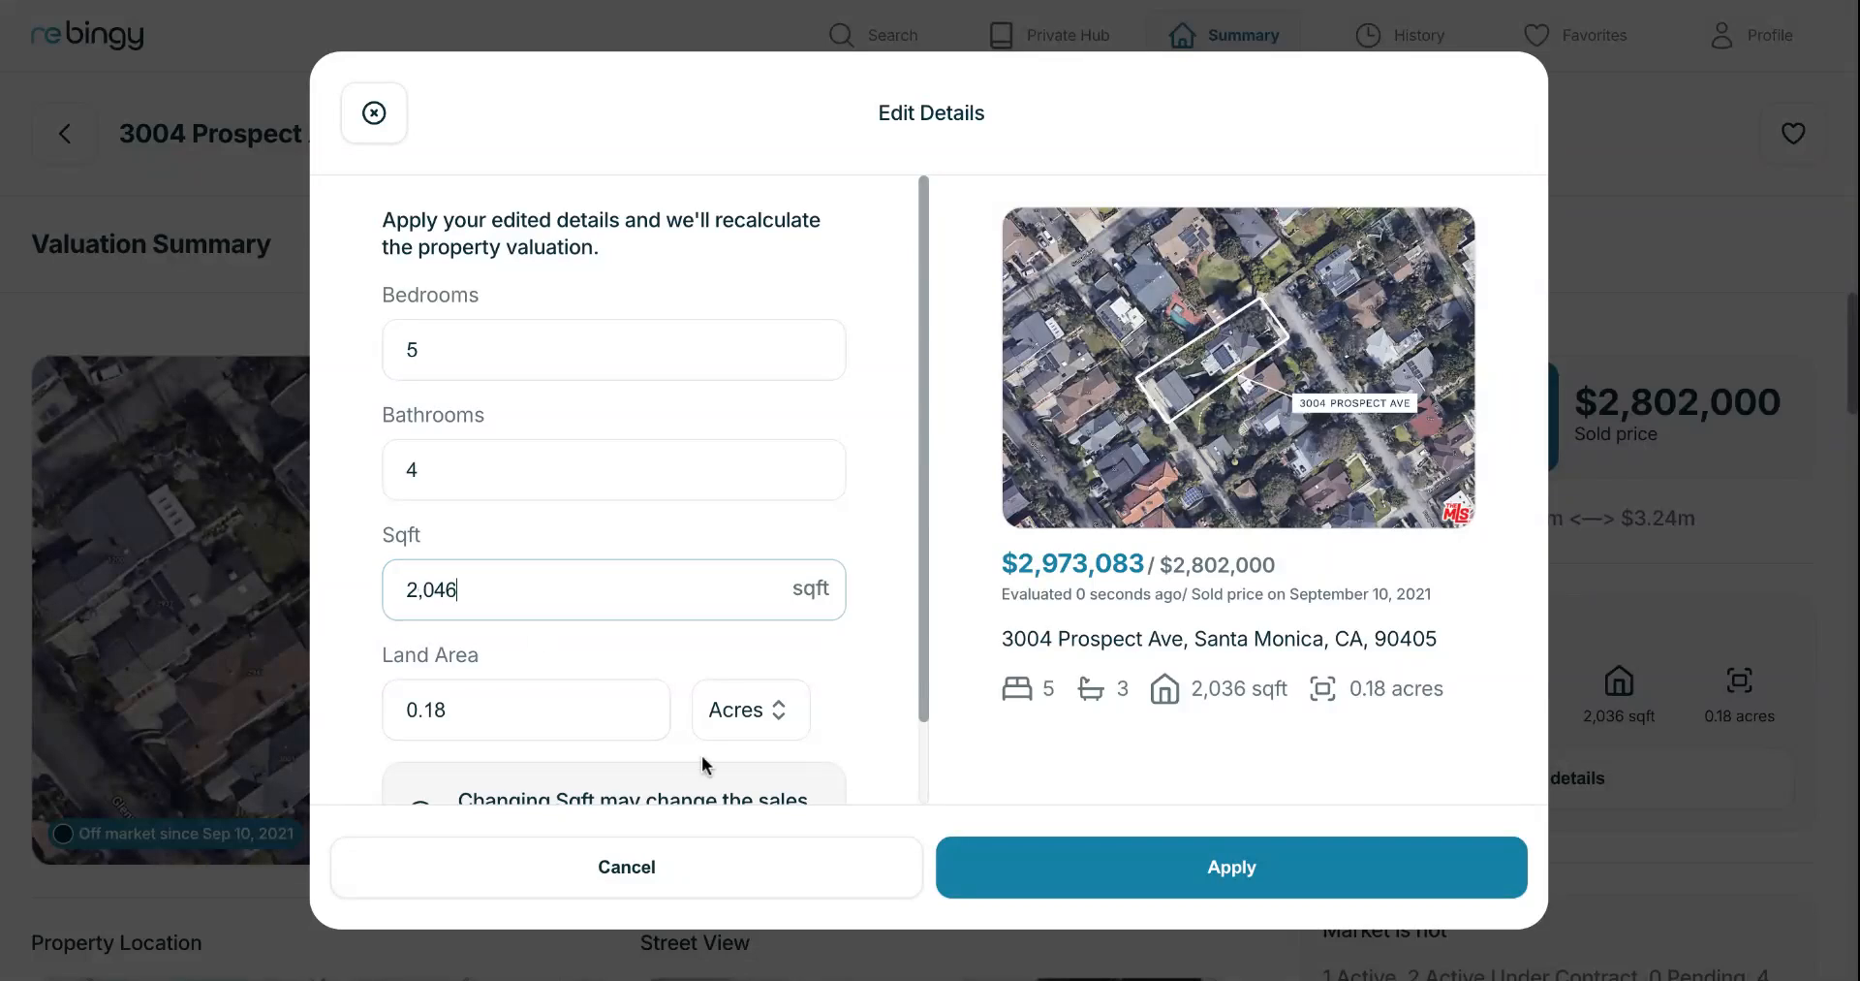
Switch the land area unit to Lot sqft and apply the edited property details.
left_click(779, 716)
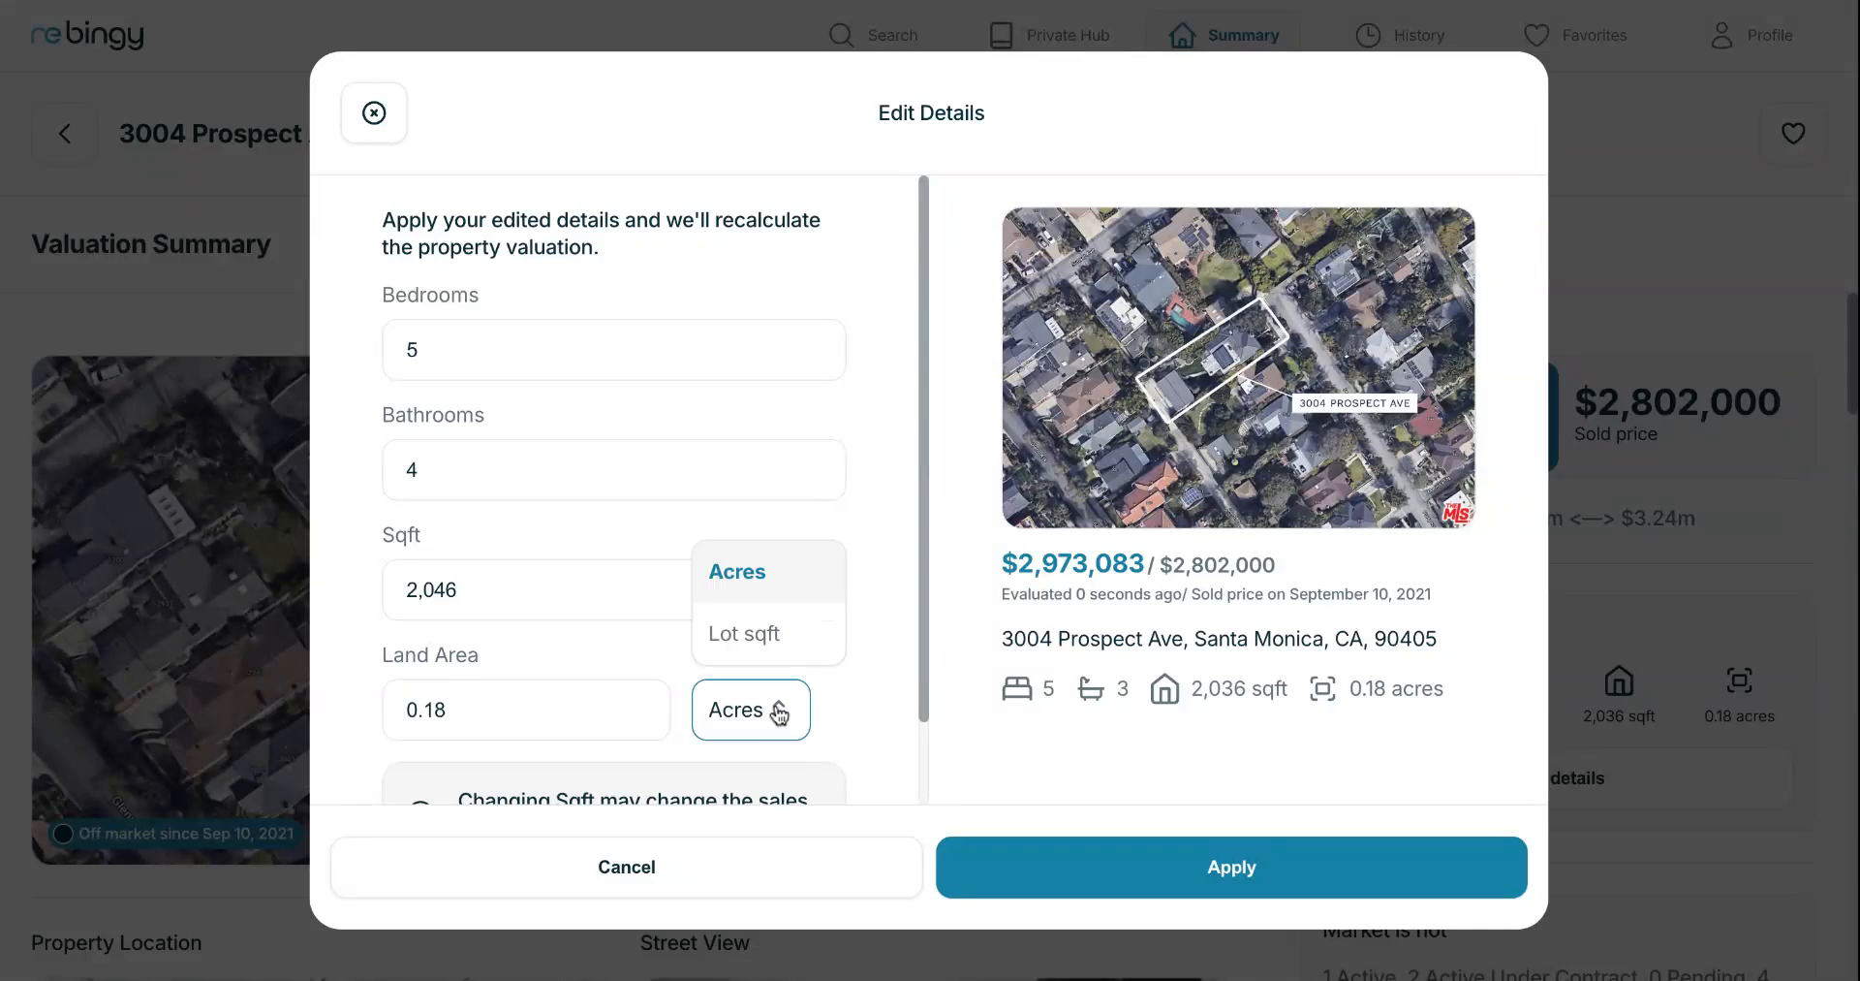
left_click(765, 636)
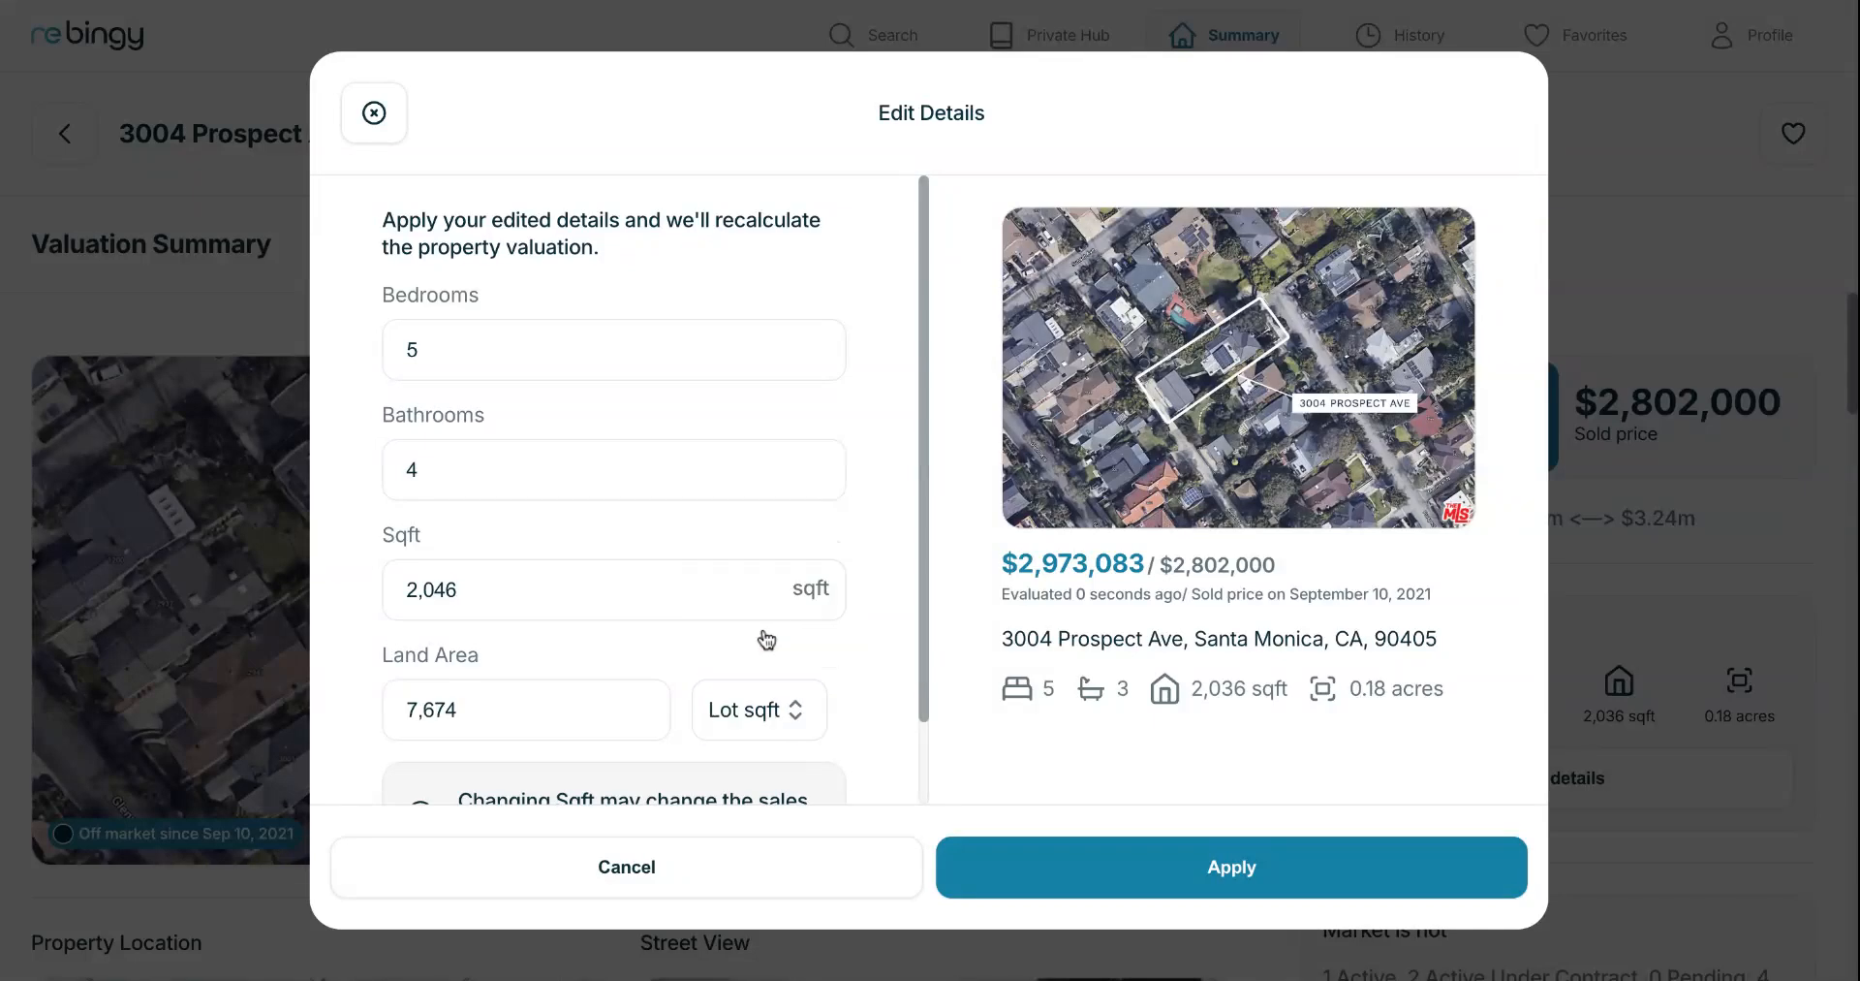
scroll(765, 640, "down", 2)
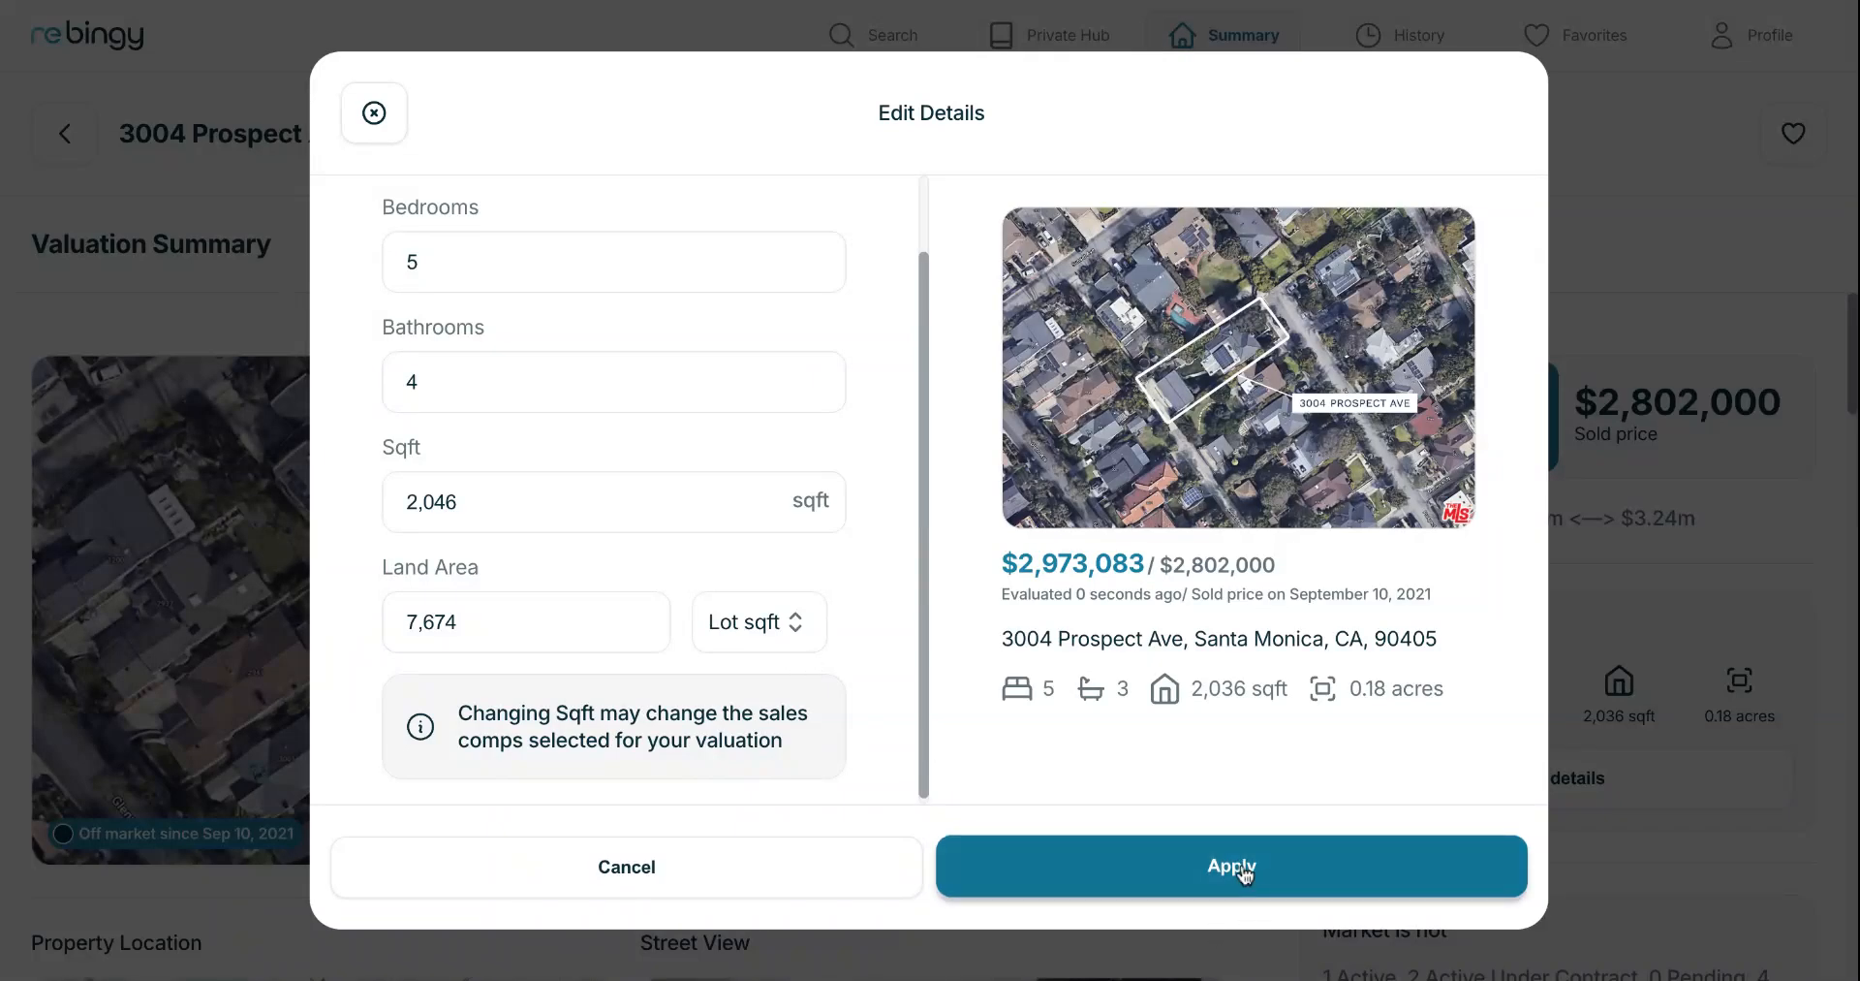
left_click(1244, 874)
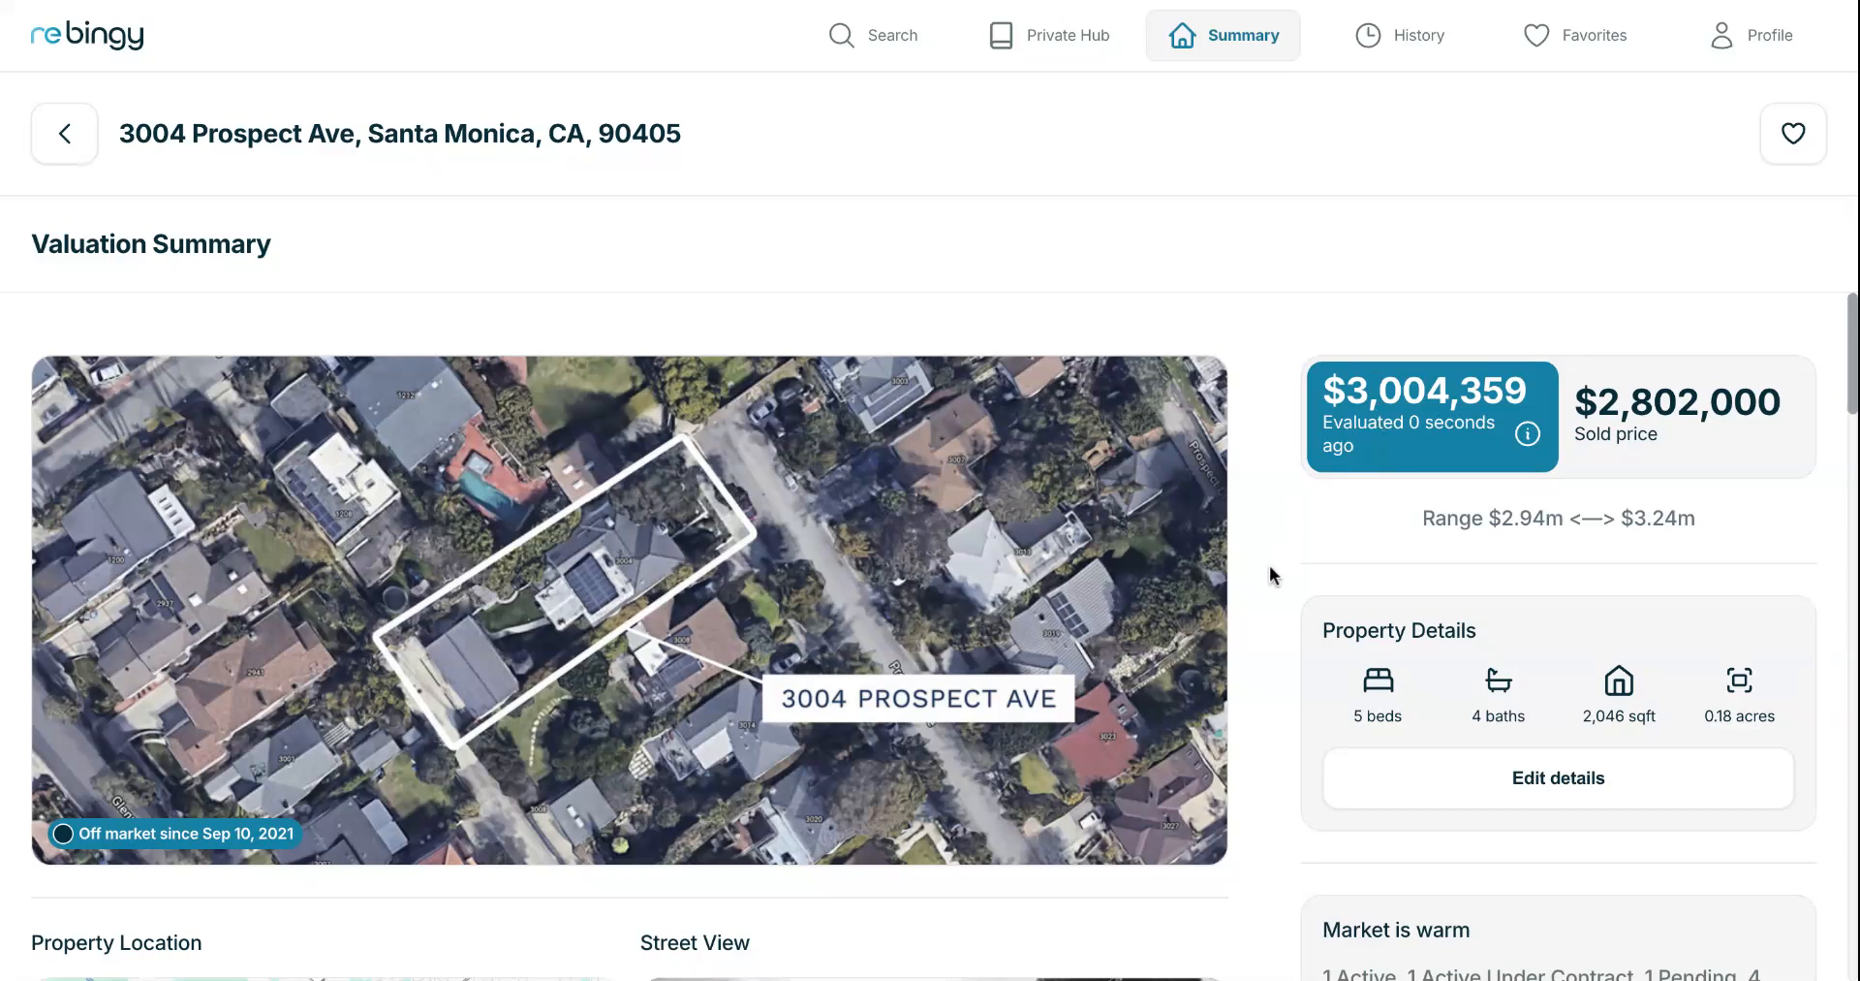
Open the sales comparables of the valuation summary for review.
scroll(923, 658, "down", 4)
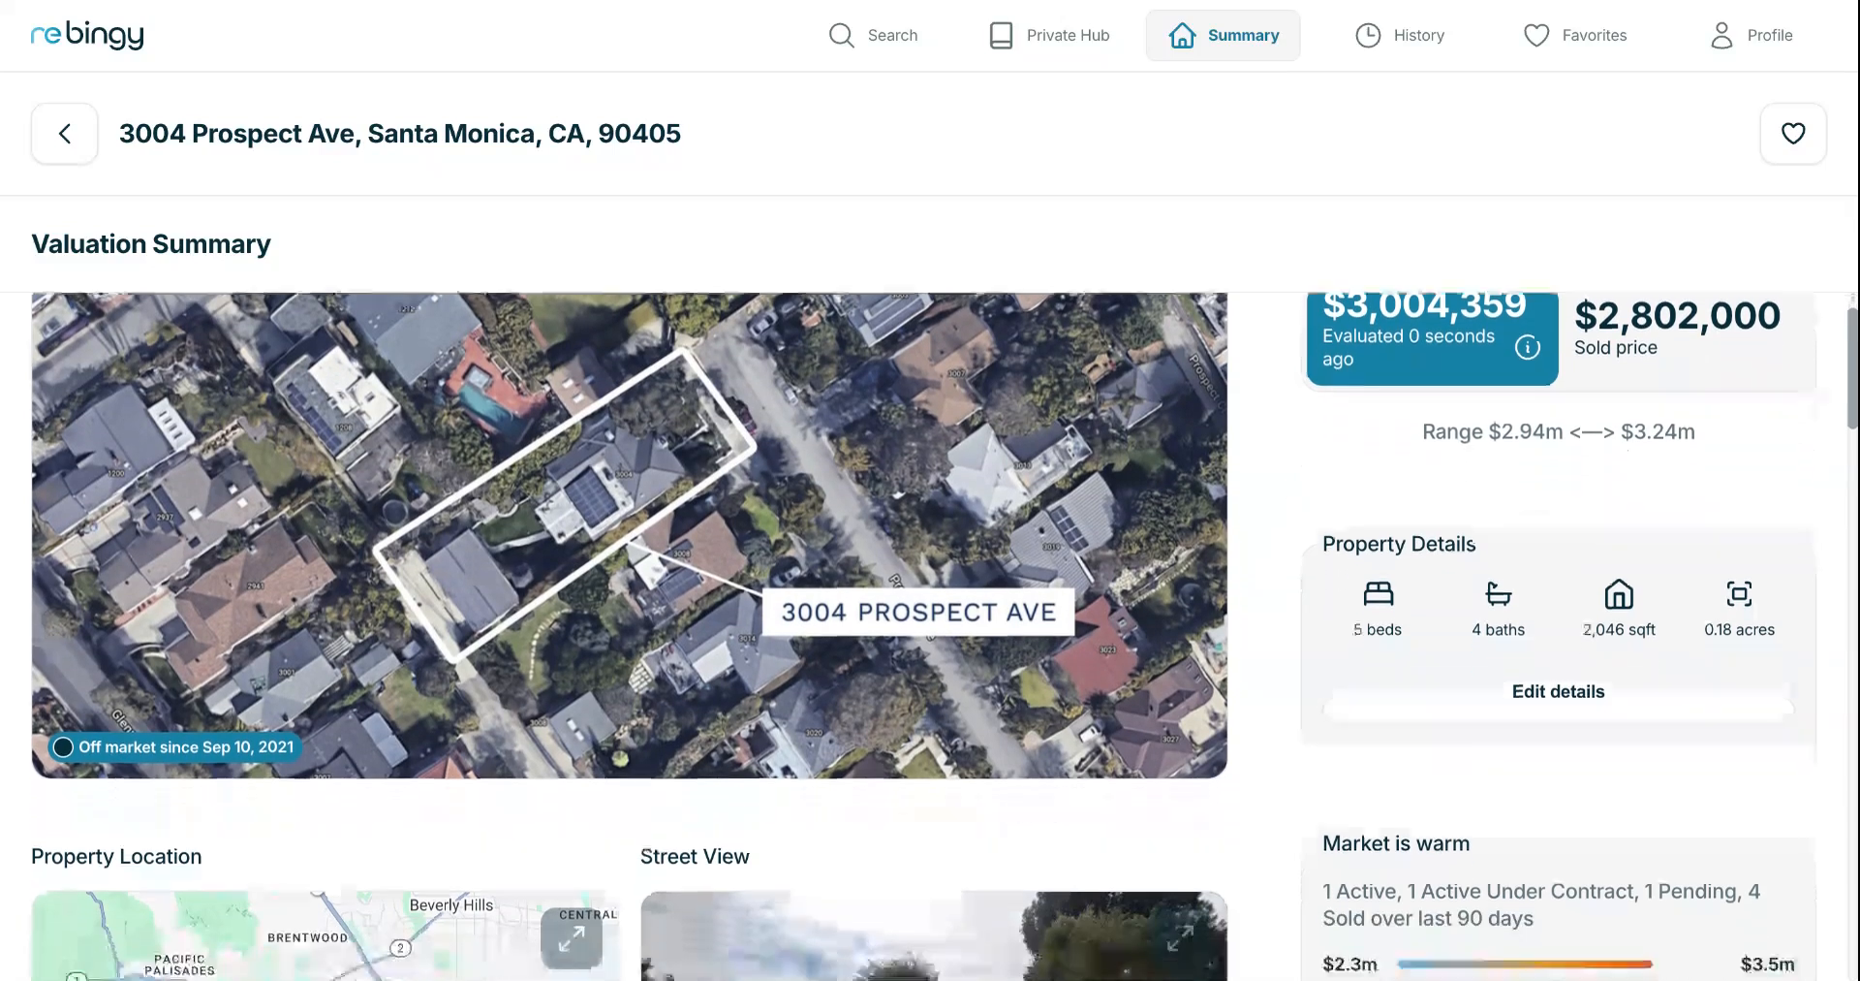
scroll(922, 659, "down", 3)
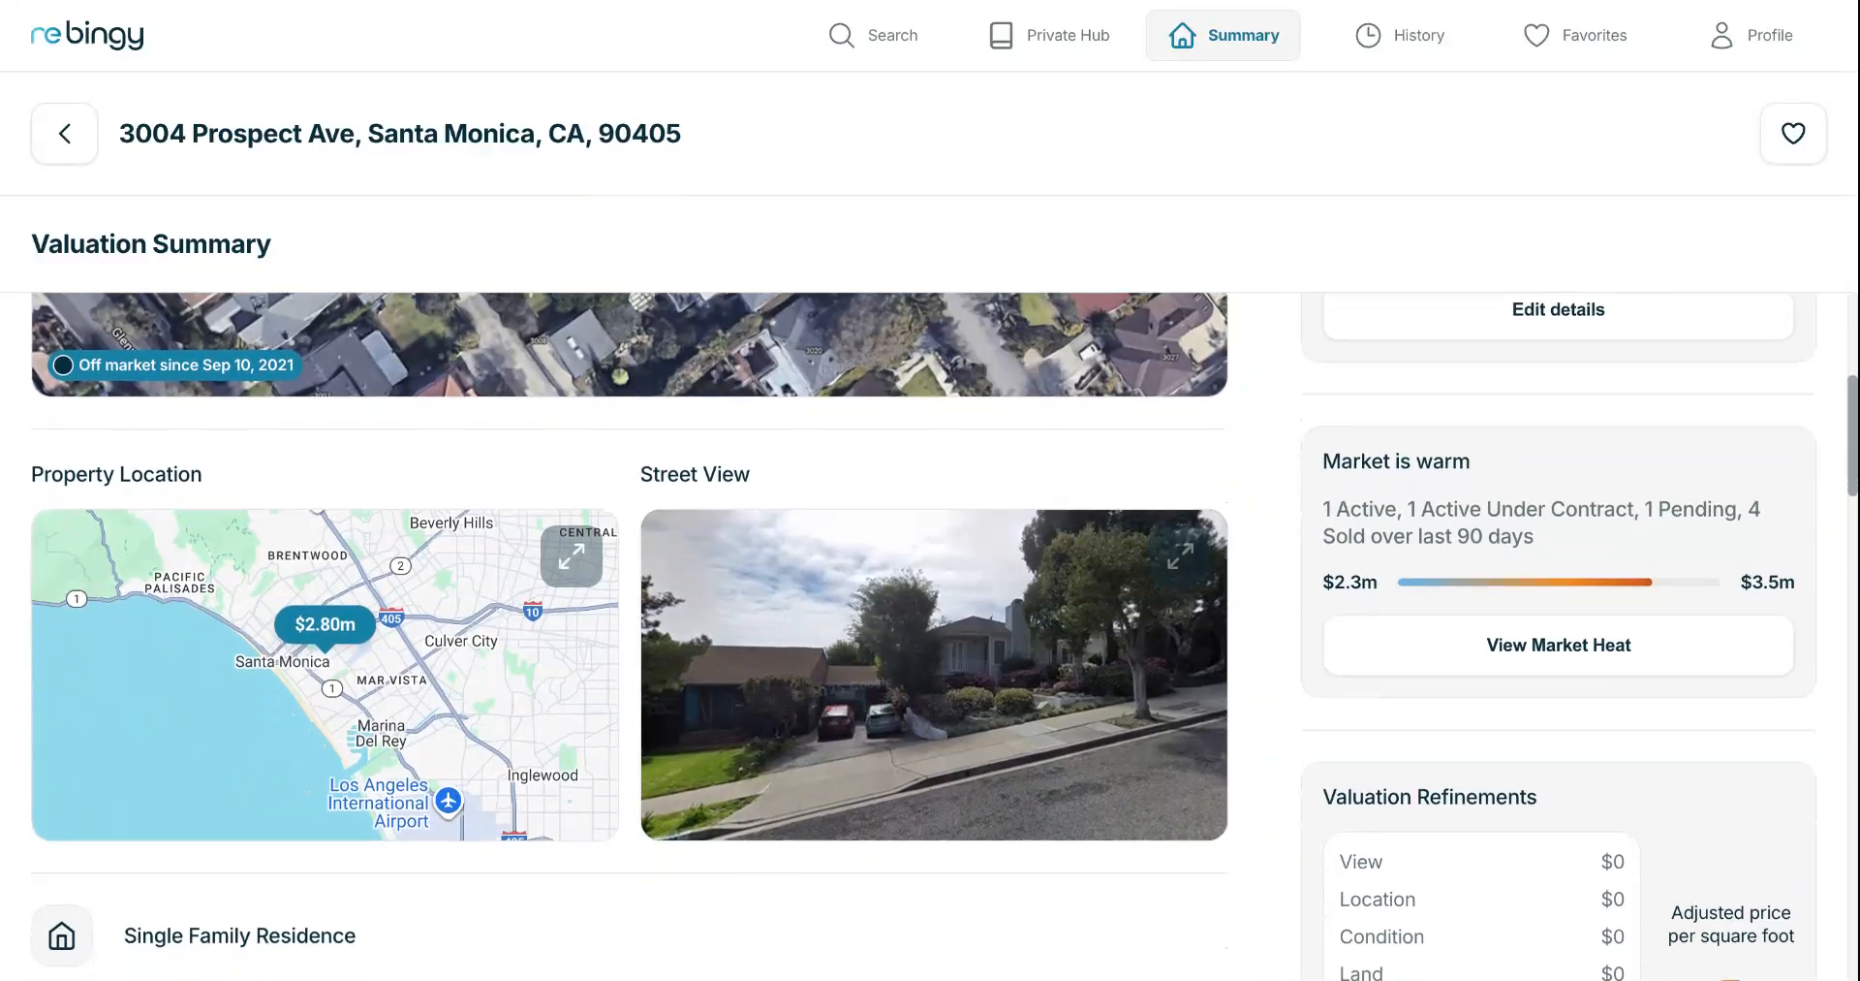
scroll(923, 659, "down", 3)
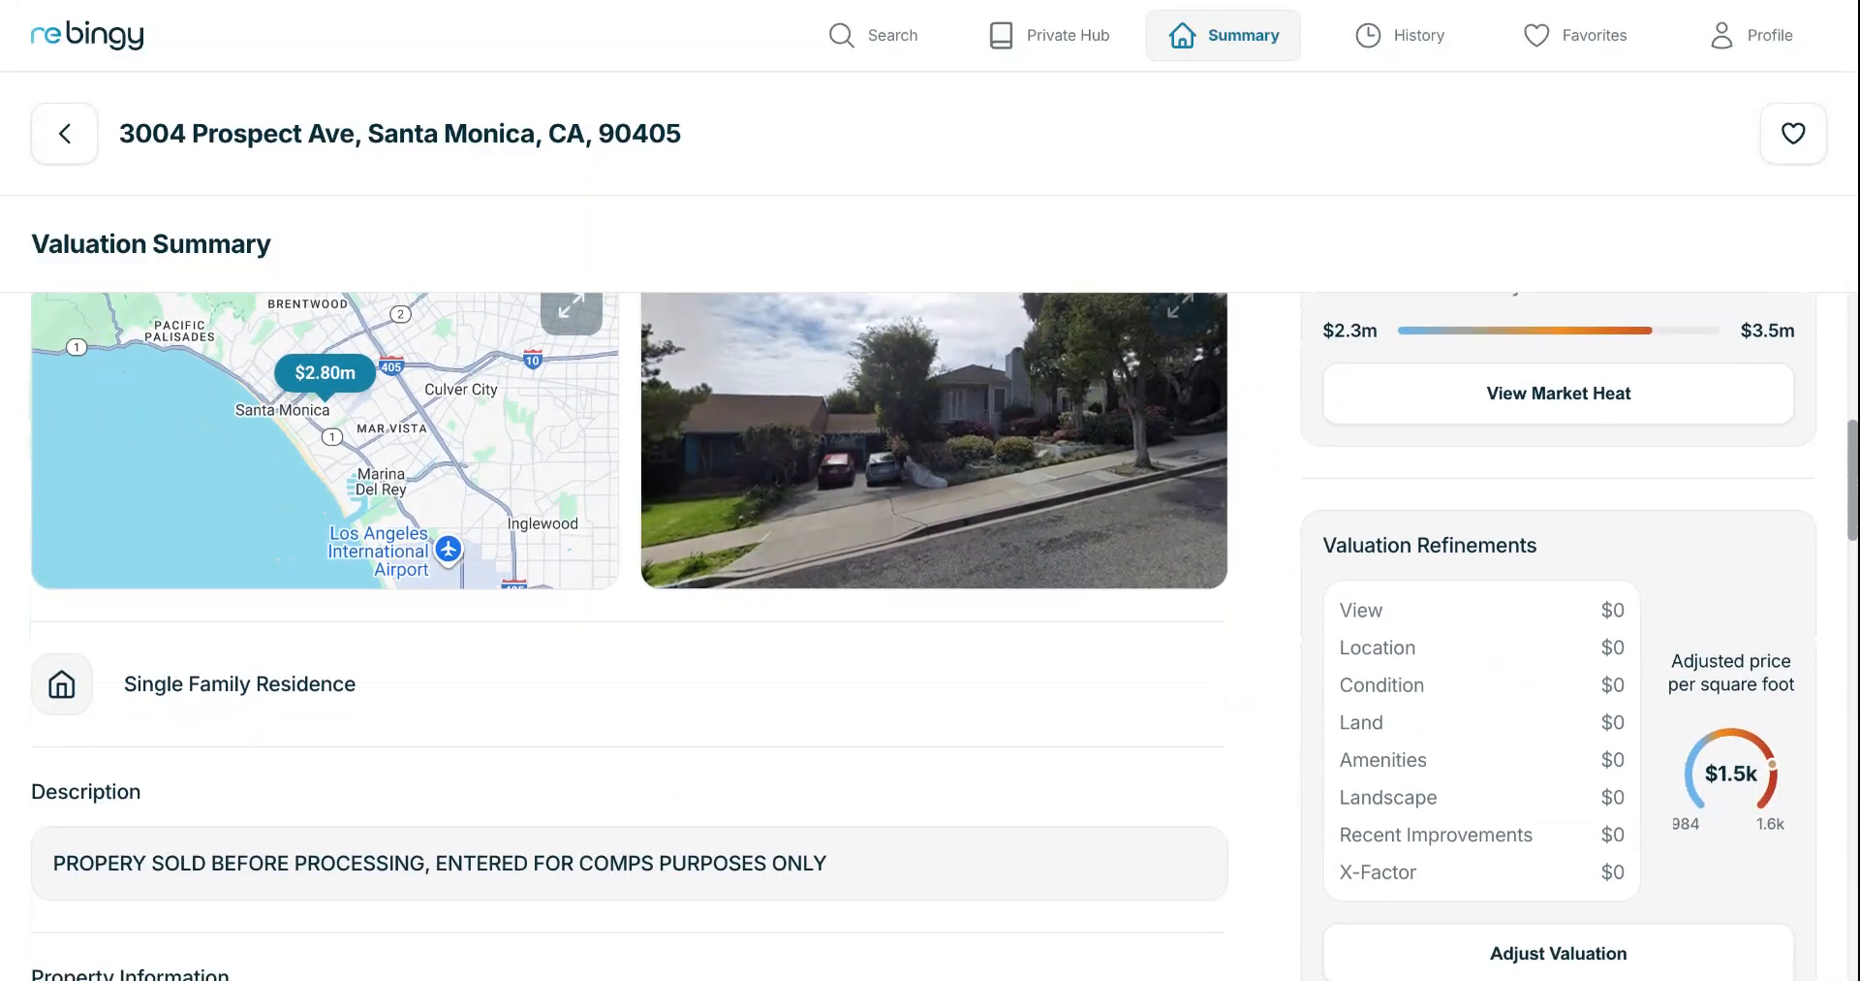
scroll(1523, 699, "down", 5)
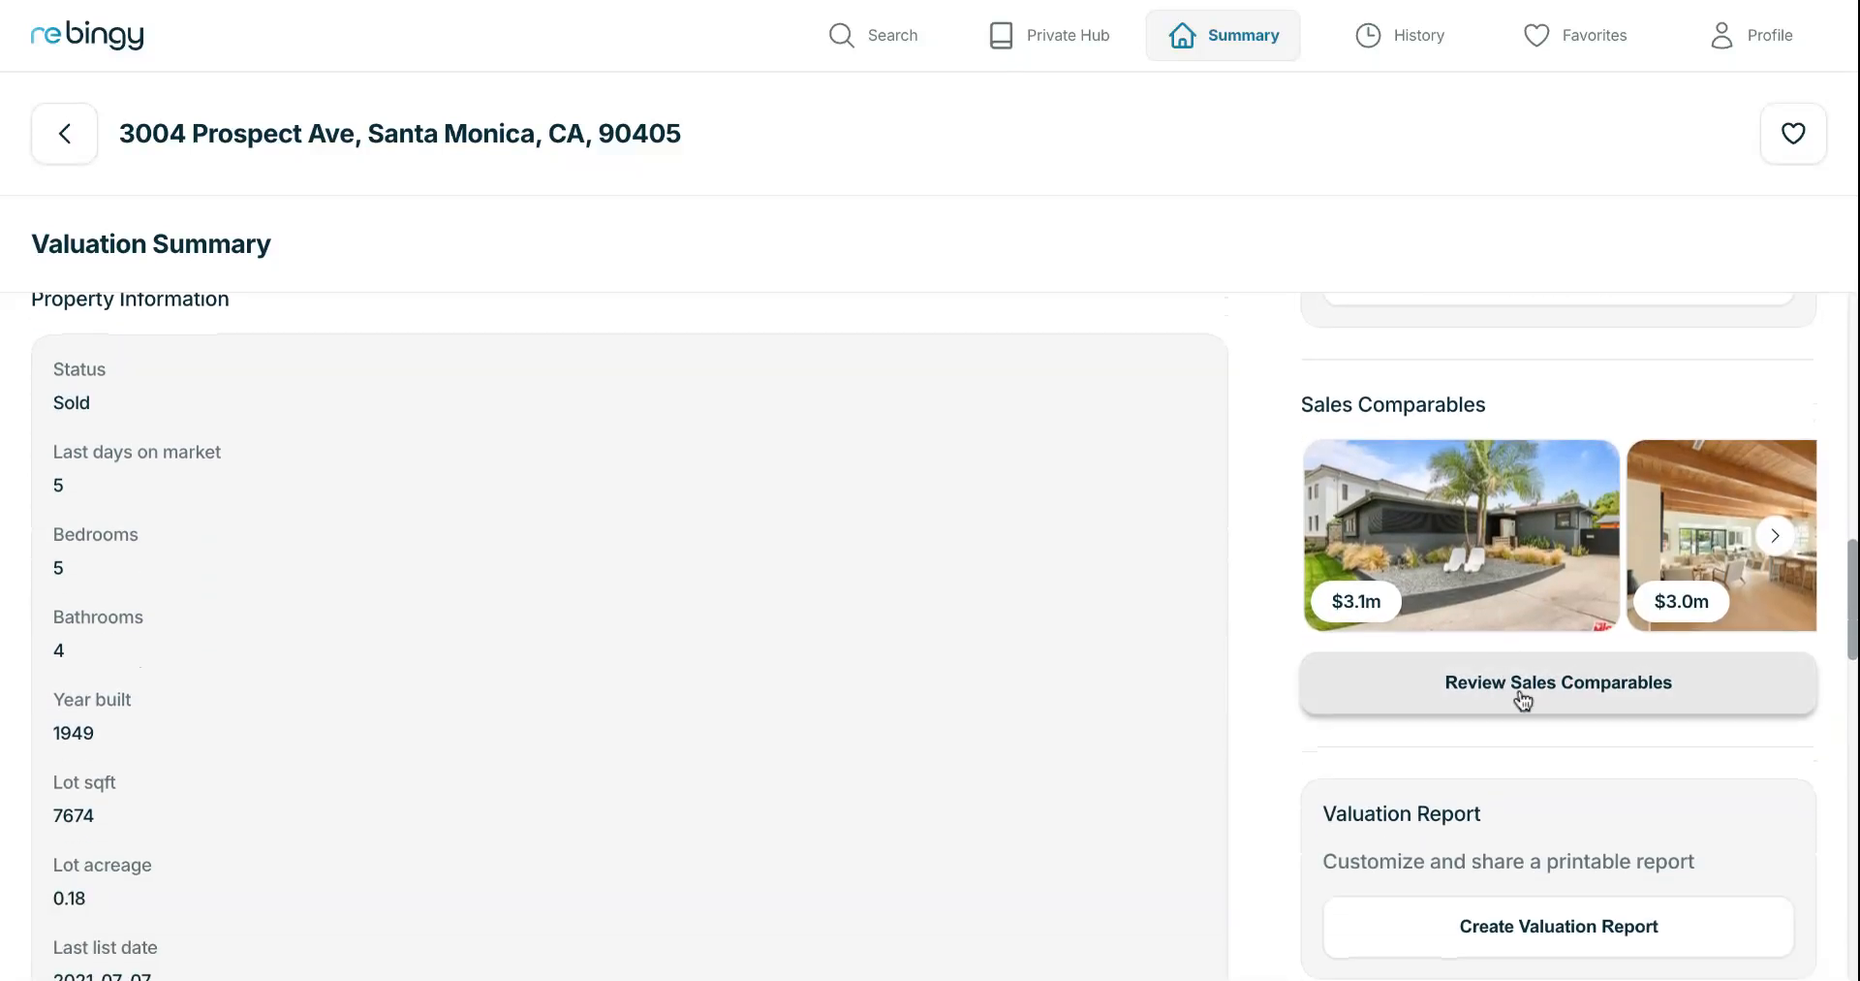
left_click(1523, 700)
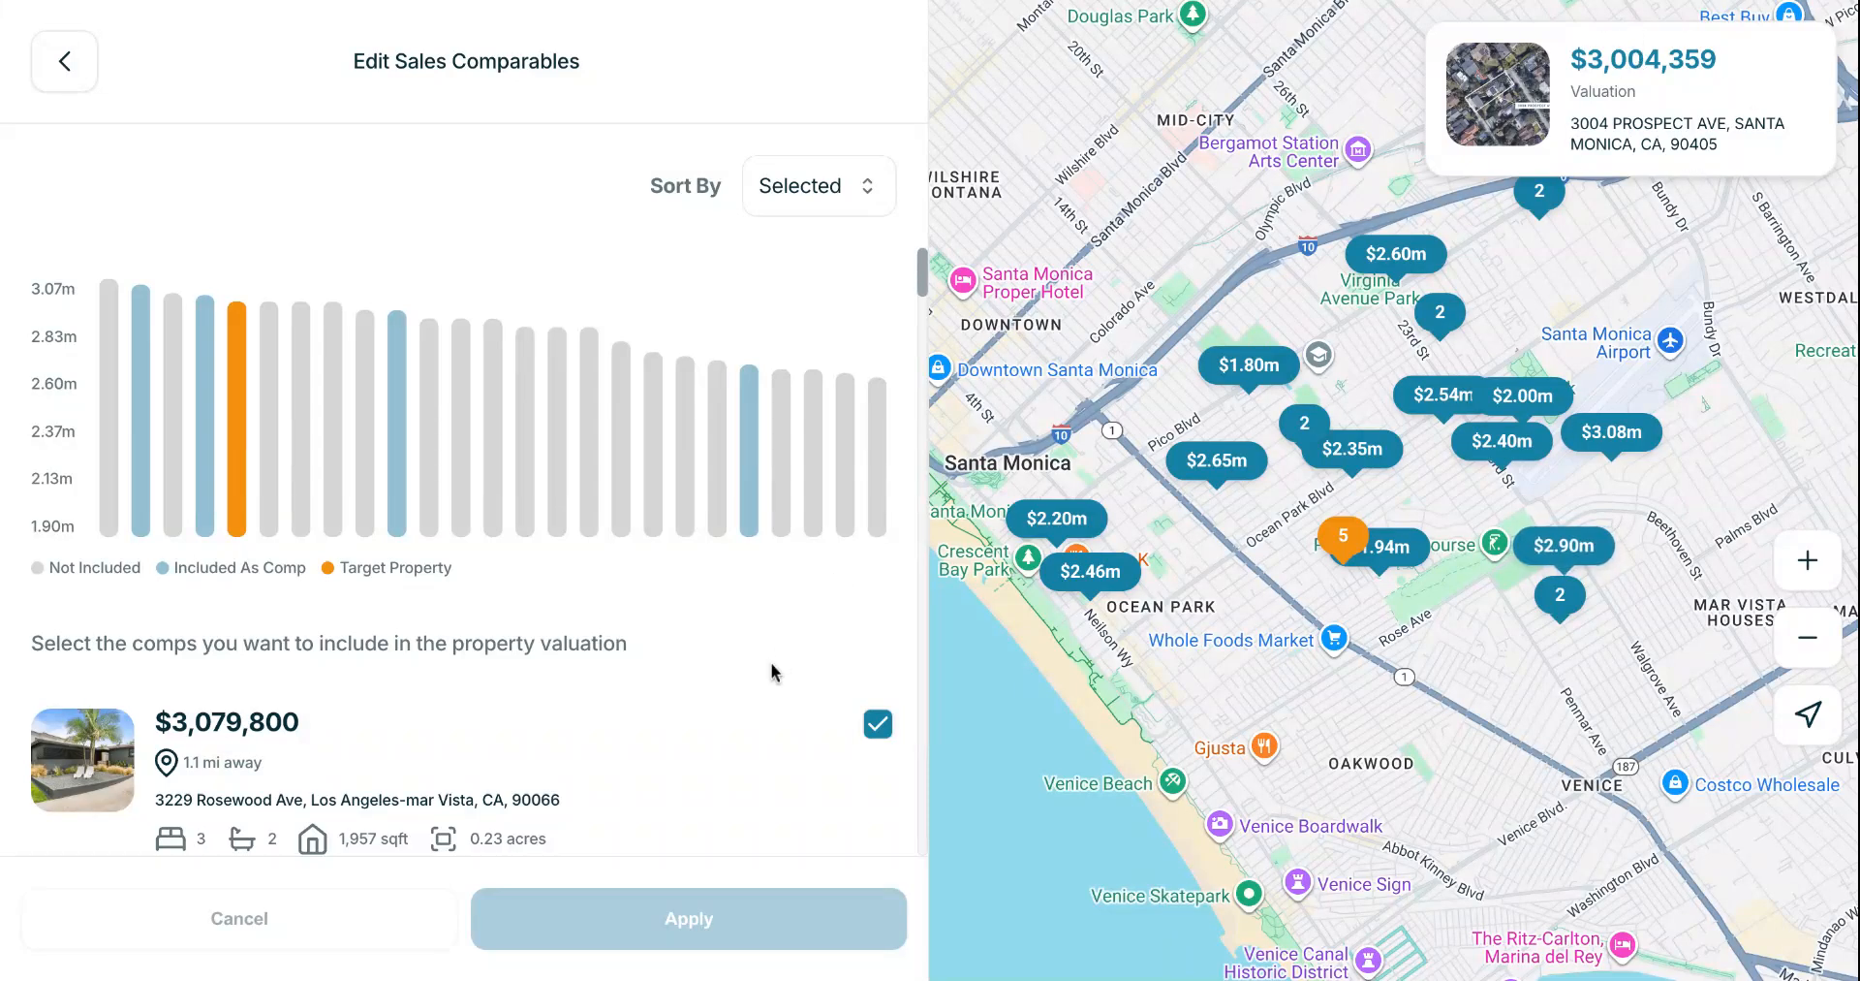
Preview the $3,079,800 comparable and return to the list of sales comparables.
scroll(462, 560, "down", 1)
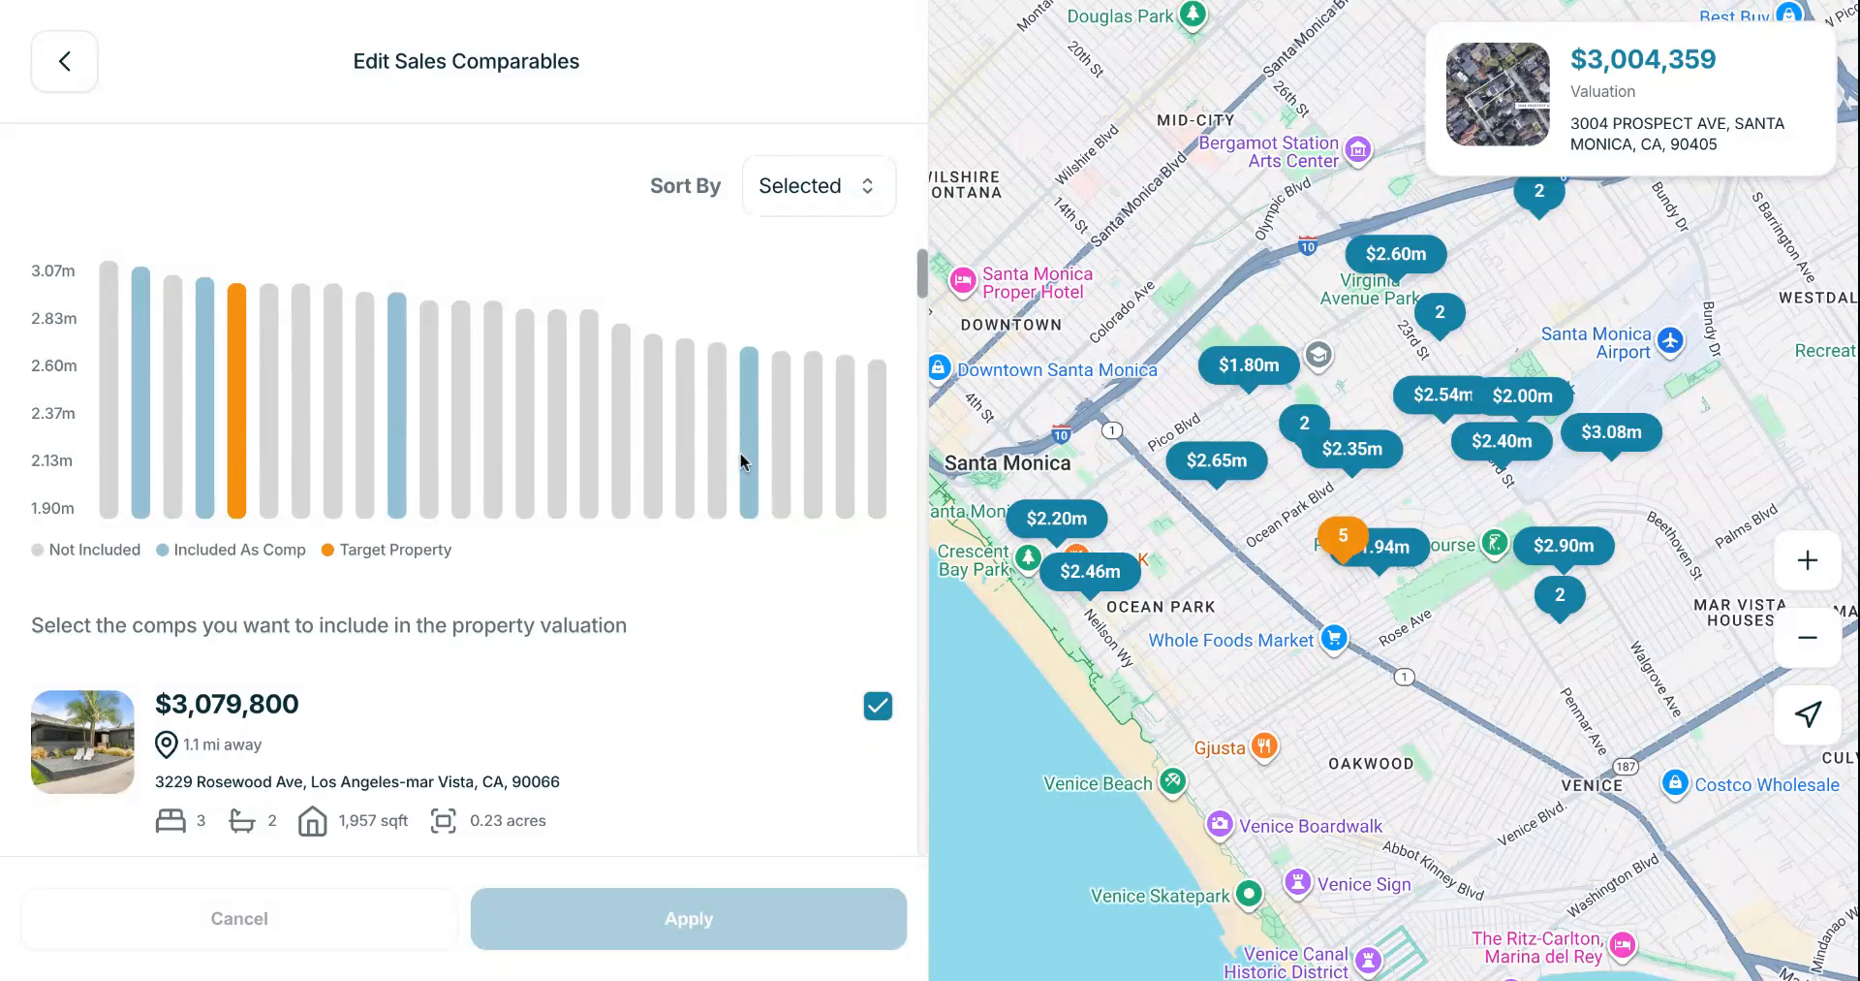
scroll(703, 591, "down", 2)
scroll(704, 591, "down", 1)
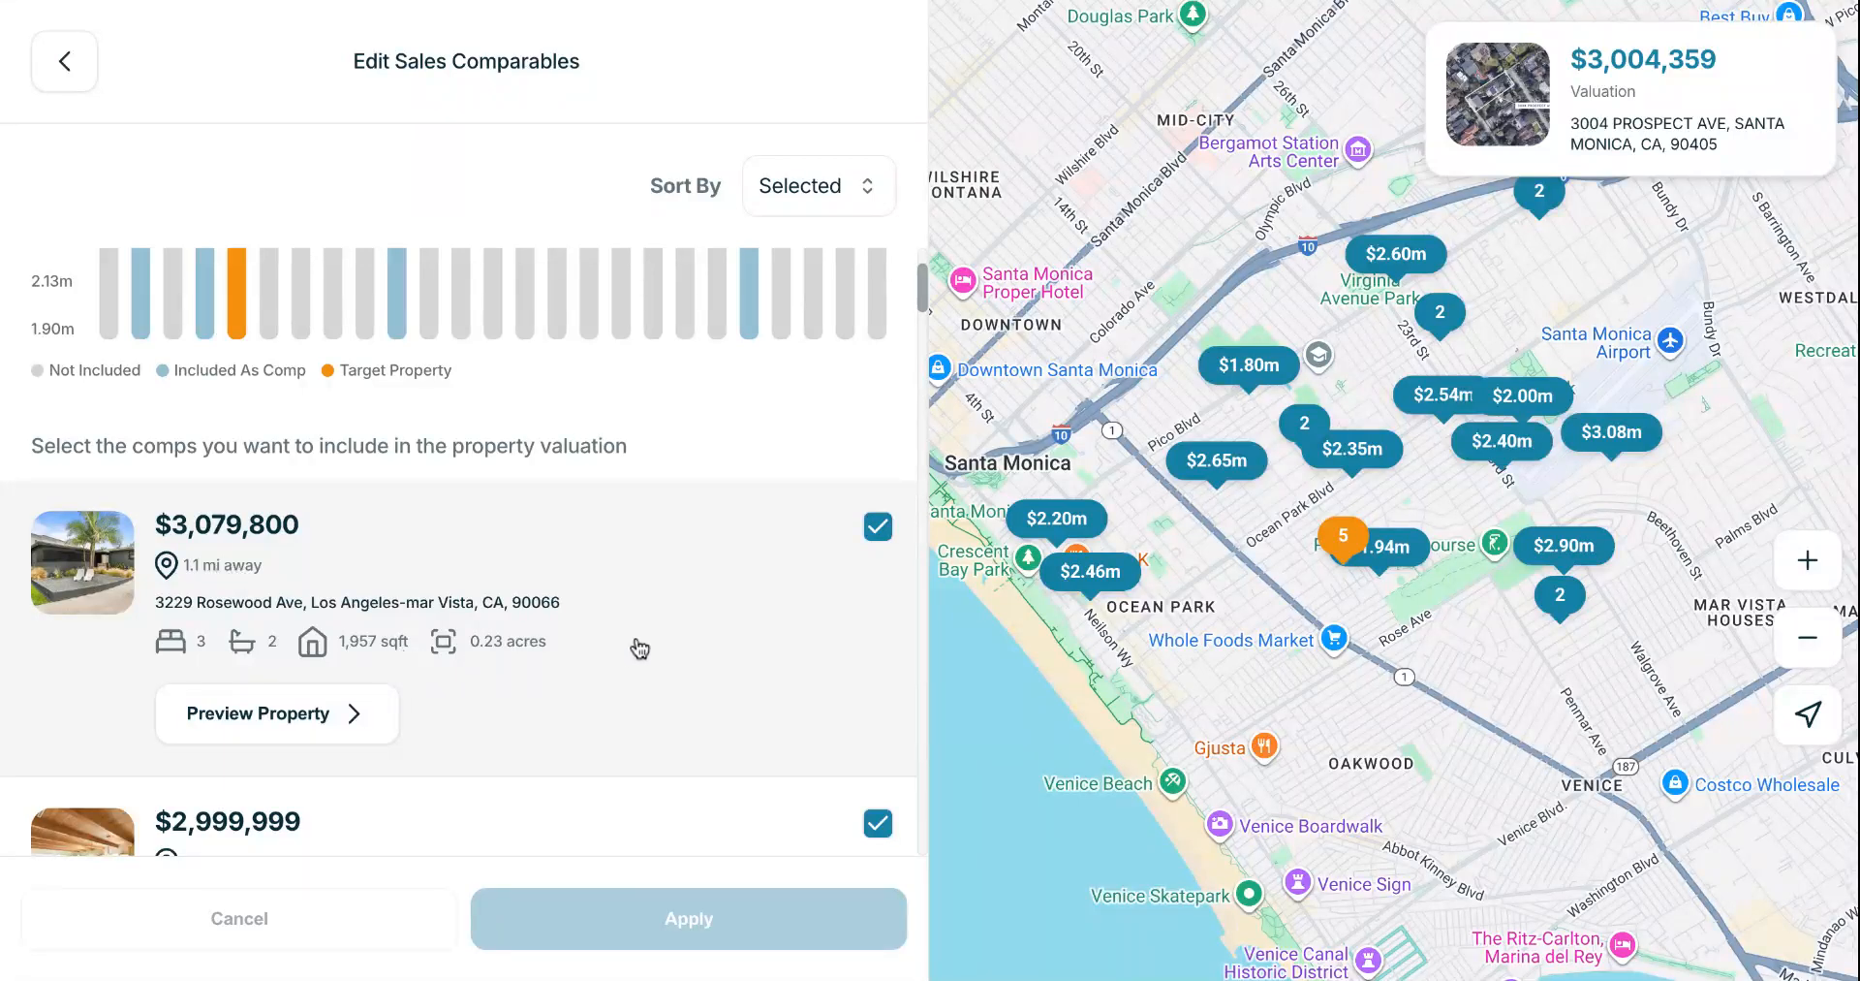
left_click(276, 731)
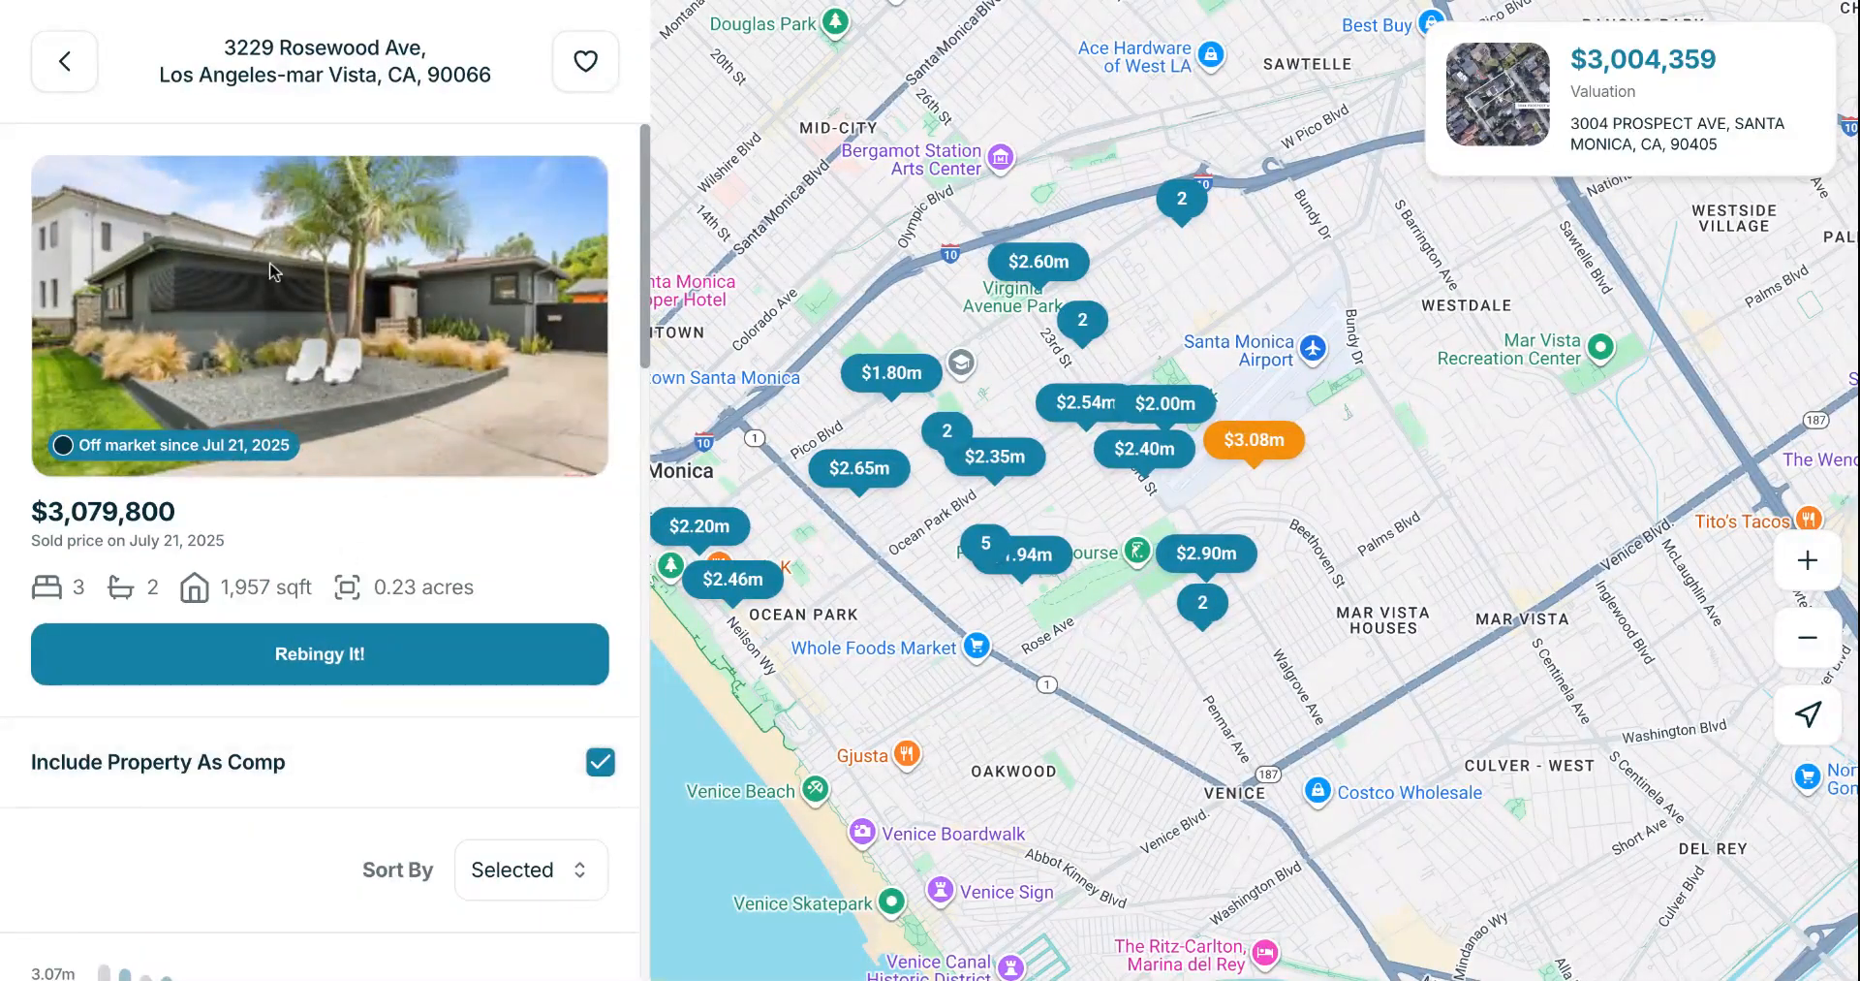
left_click(64, 65)
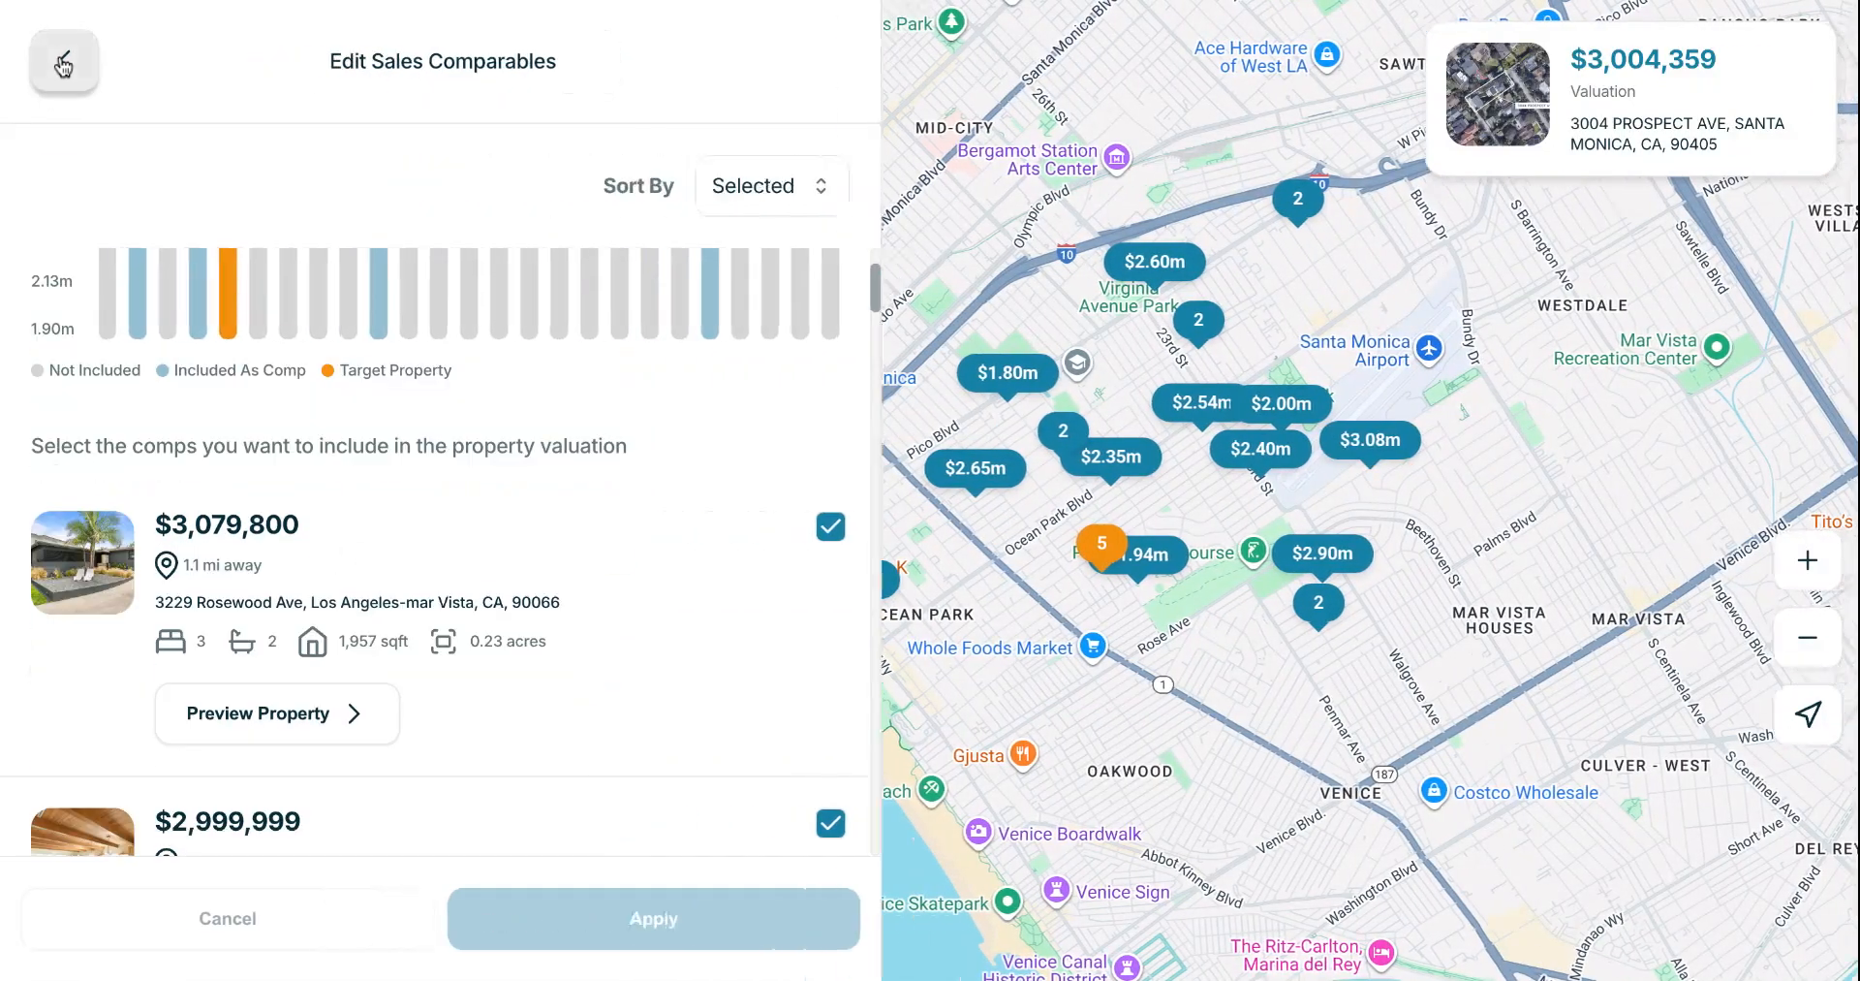
Preview the $1,936,000 comparable, return to the list and exclude that property from the valuation comps.
scroll(564, 590, "down", 2)
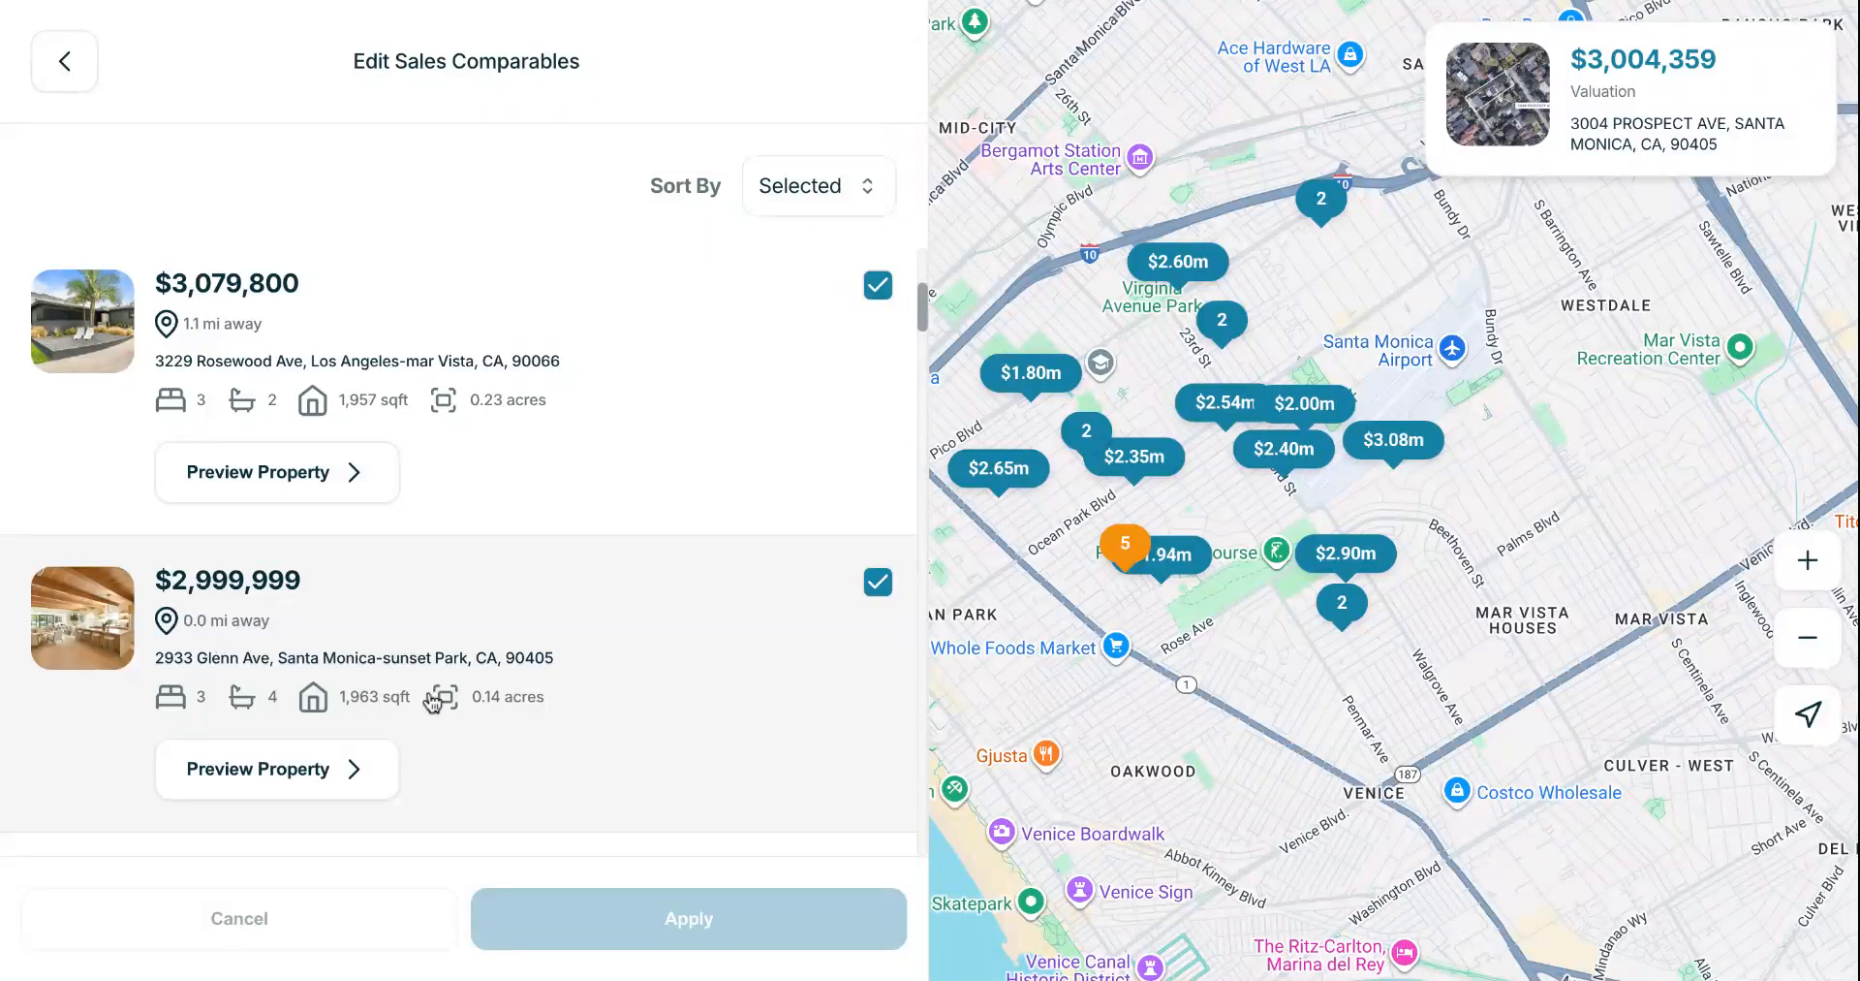
scroll(698, 692, "down", 3)
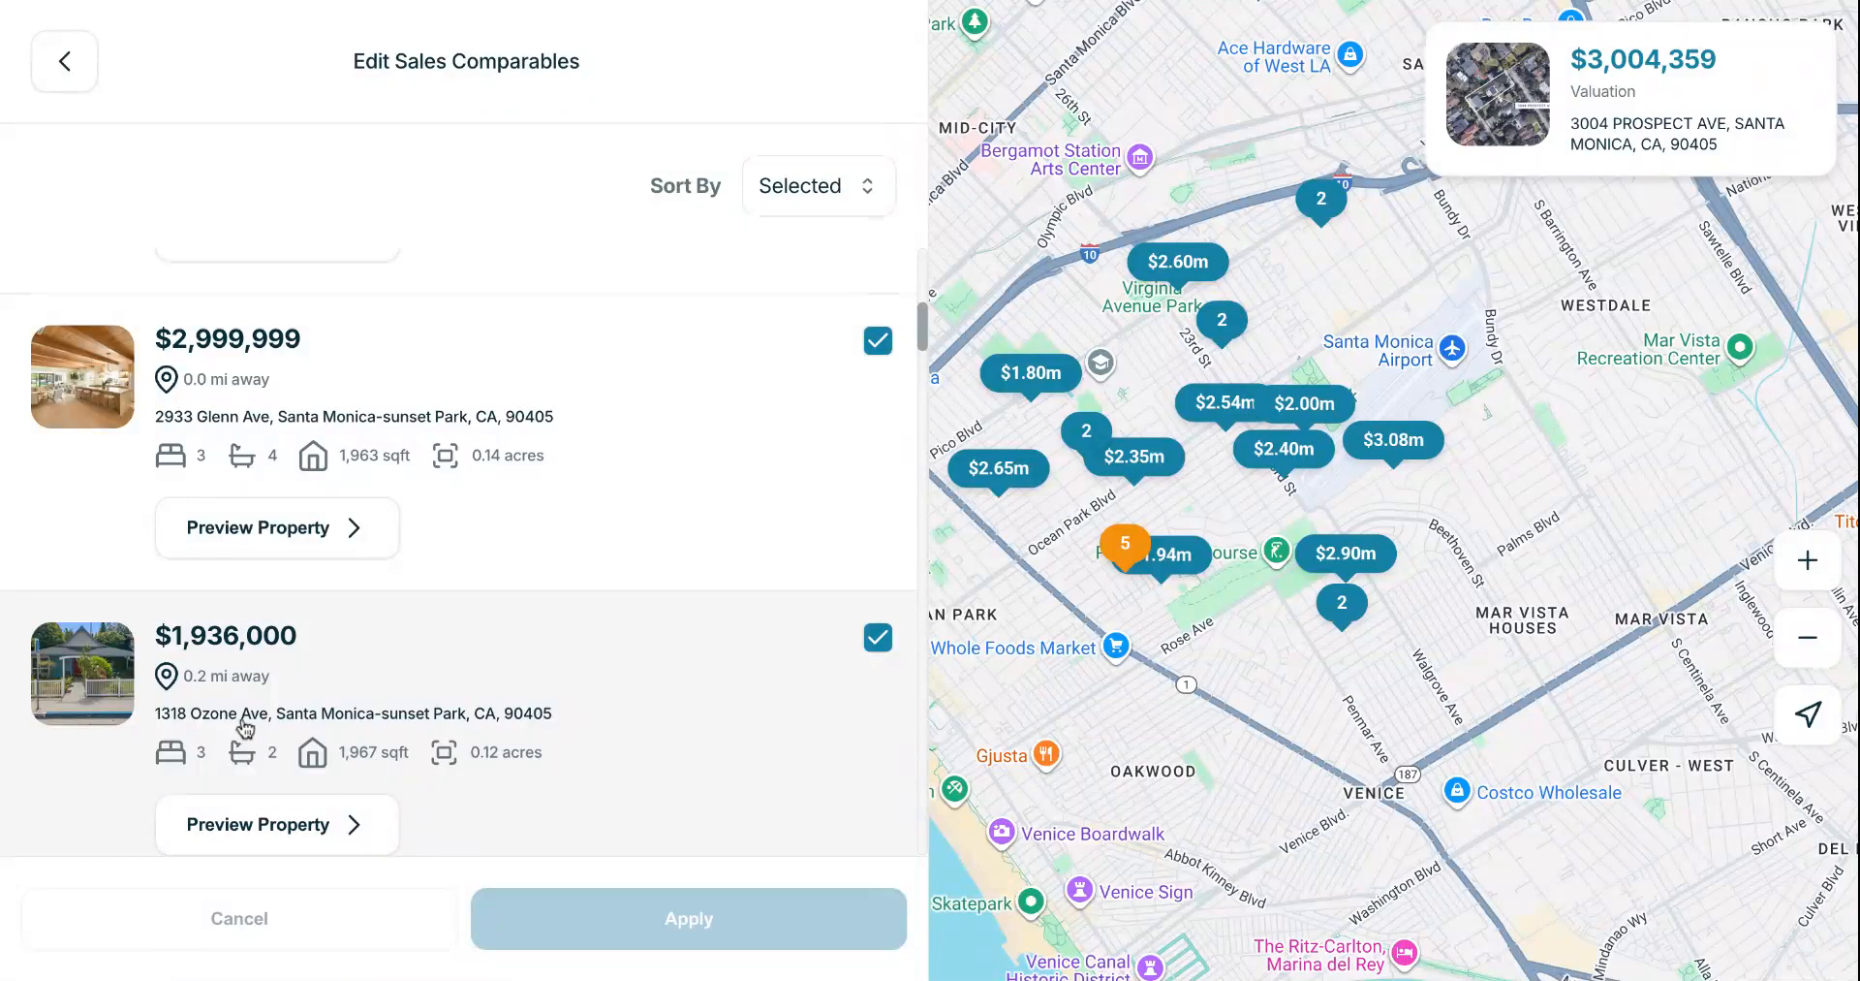
left_click(304, 823)
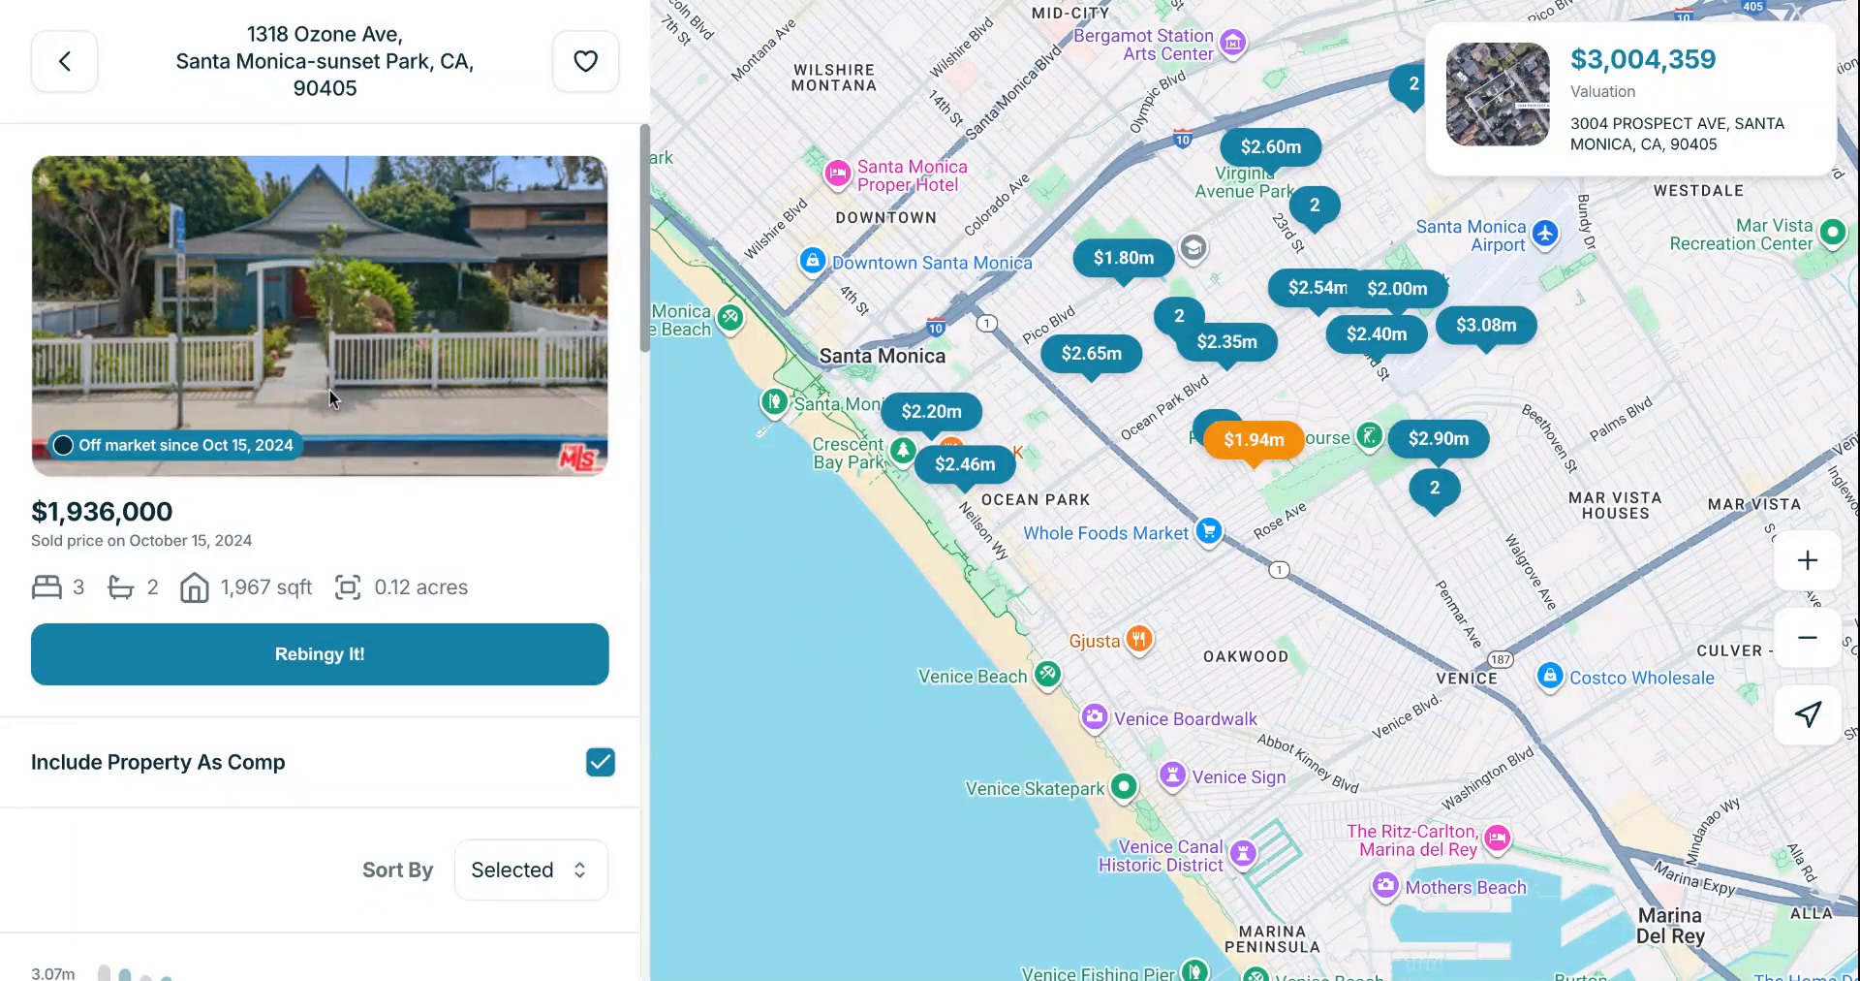
left_click(64, 61)
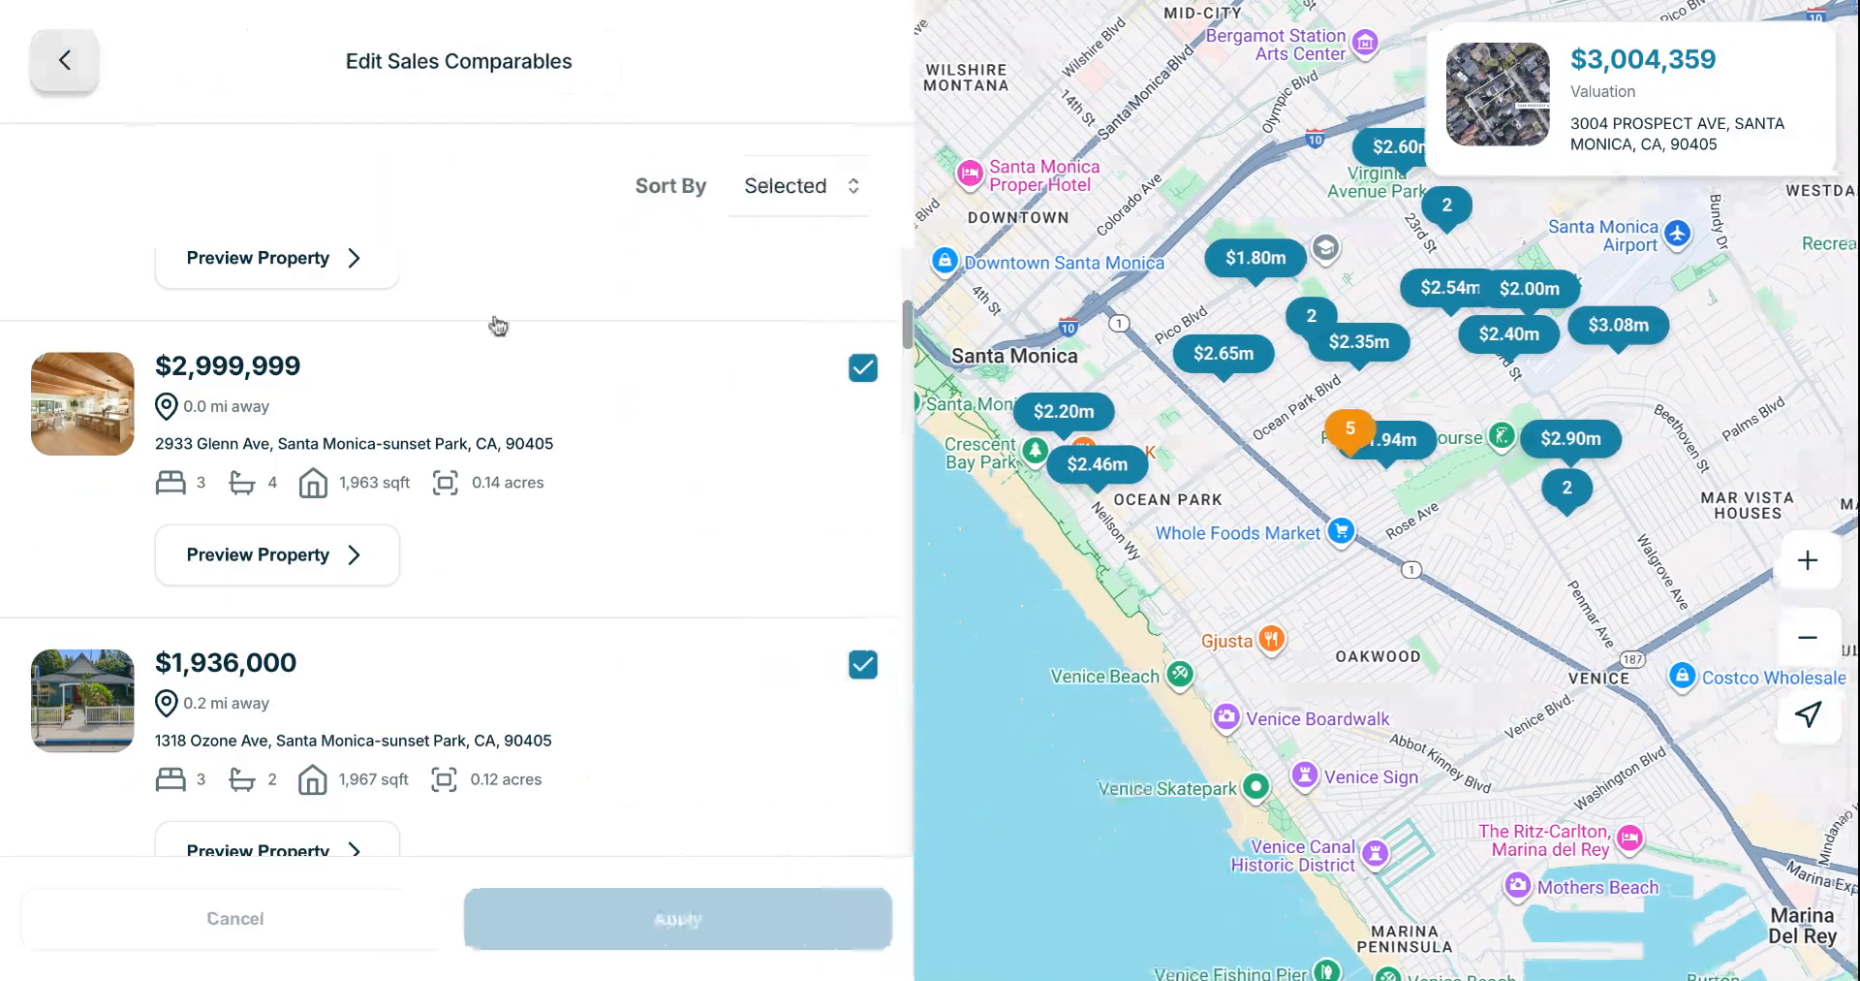
left_click(877, 665)
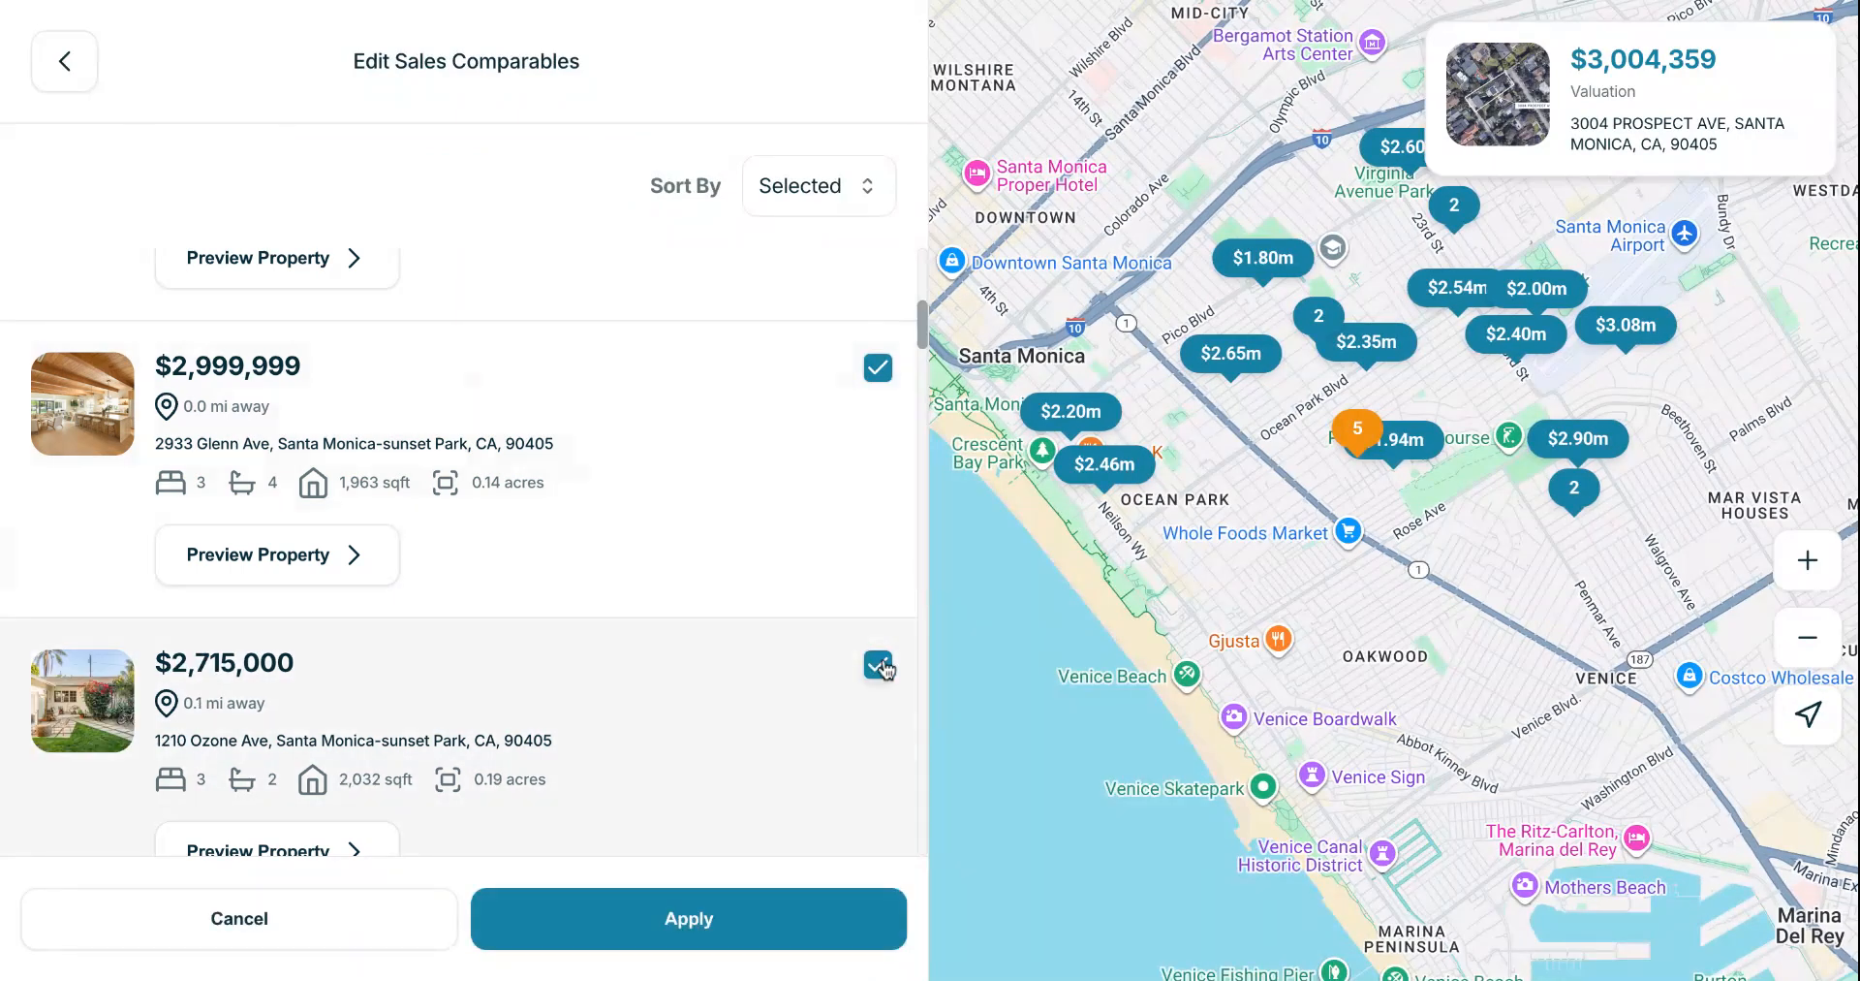
Look through the comparables not included in the valuation, preview the $2,225,000 property, and return to the included ones.
scroll(644, 729, "down", 1)
scroll(644, 729, "down", 4)
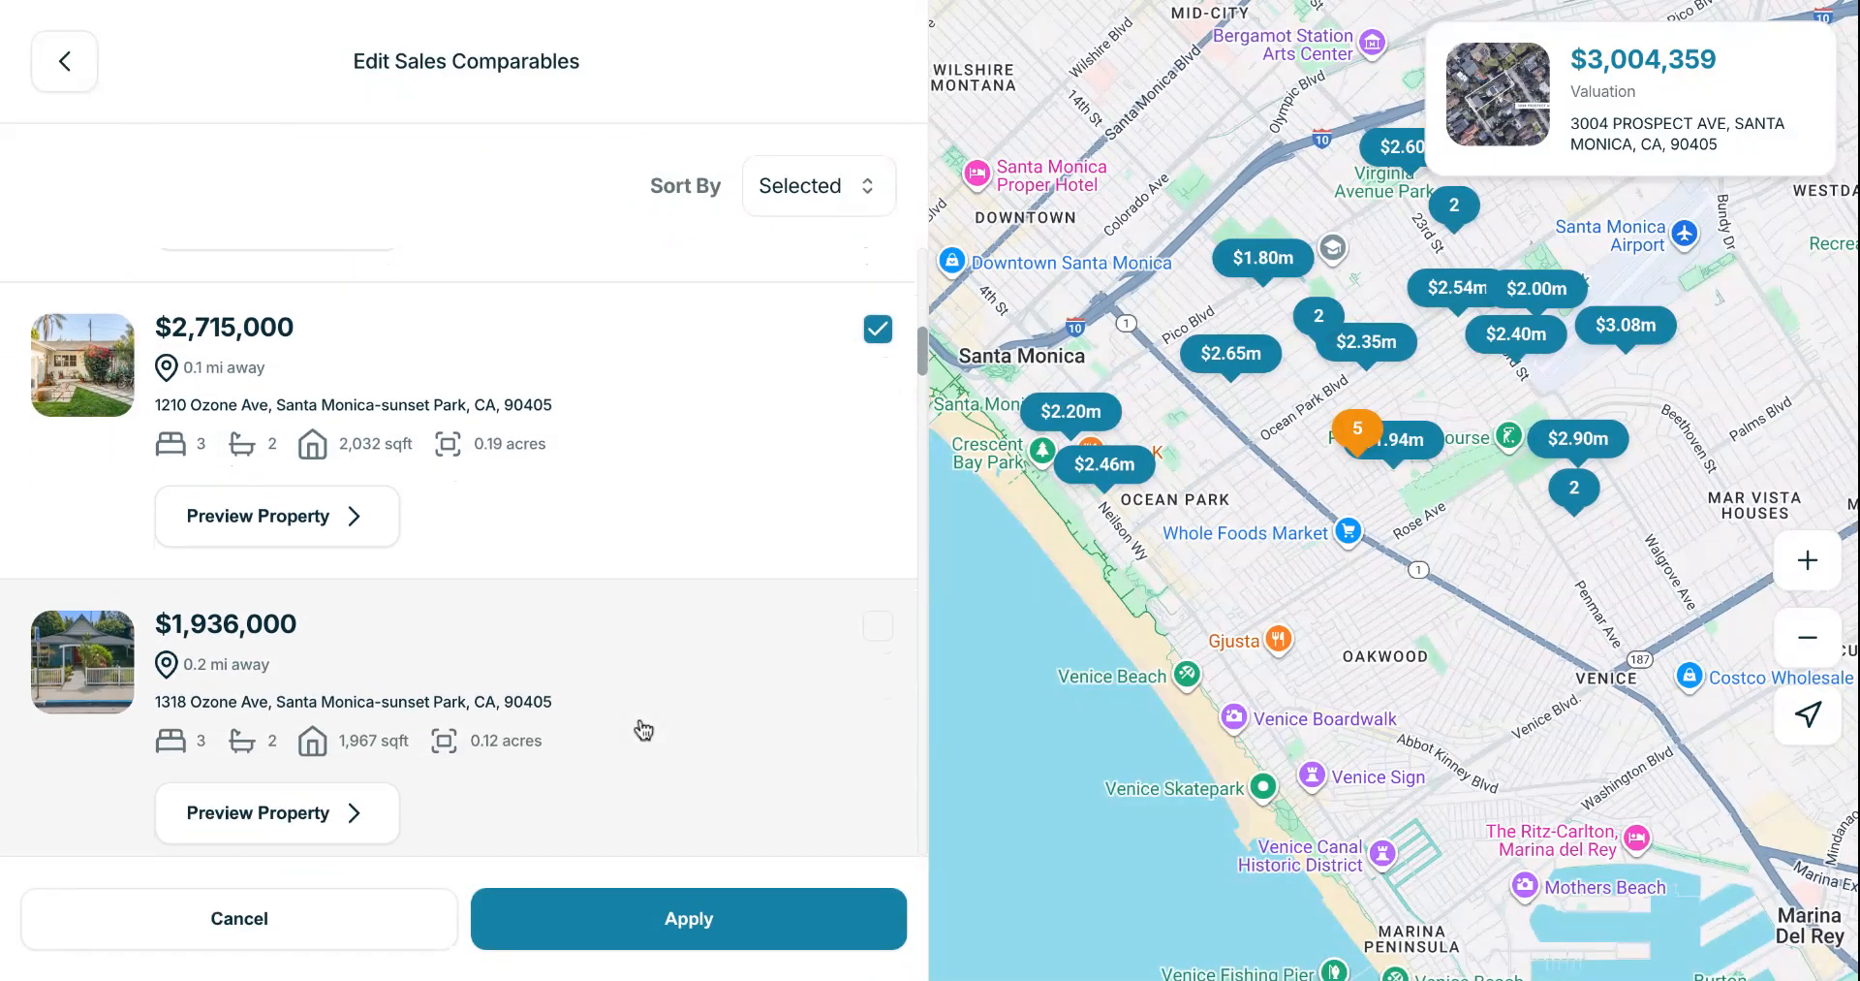
scroll(645, 728, "down", 6)
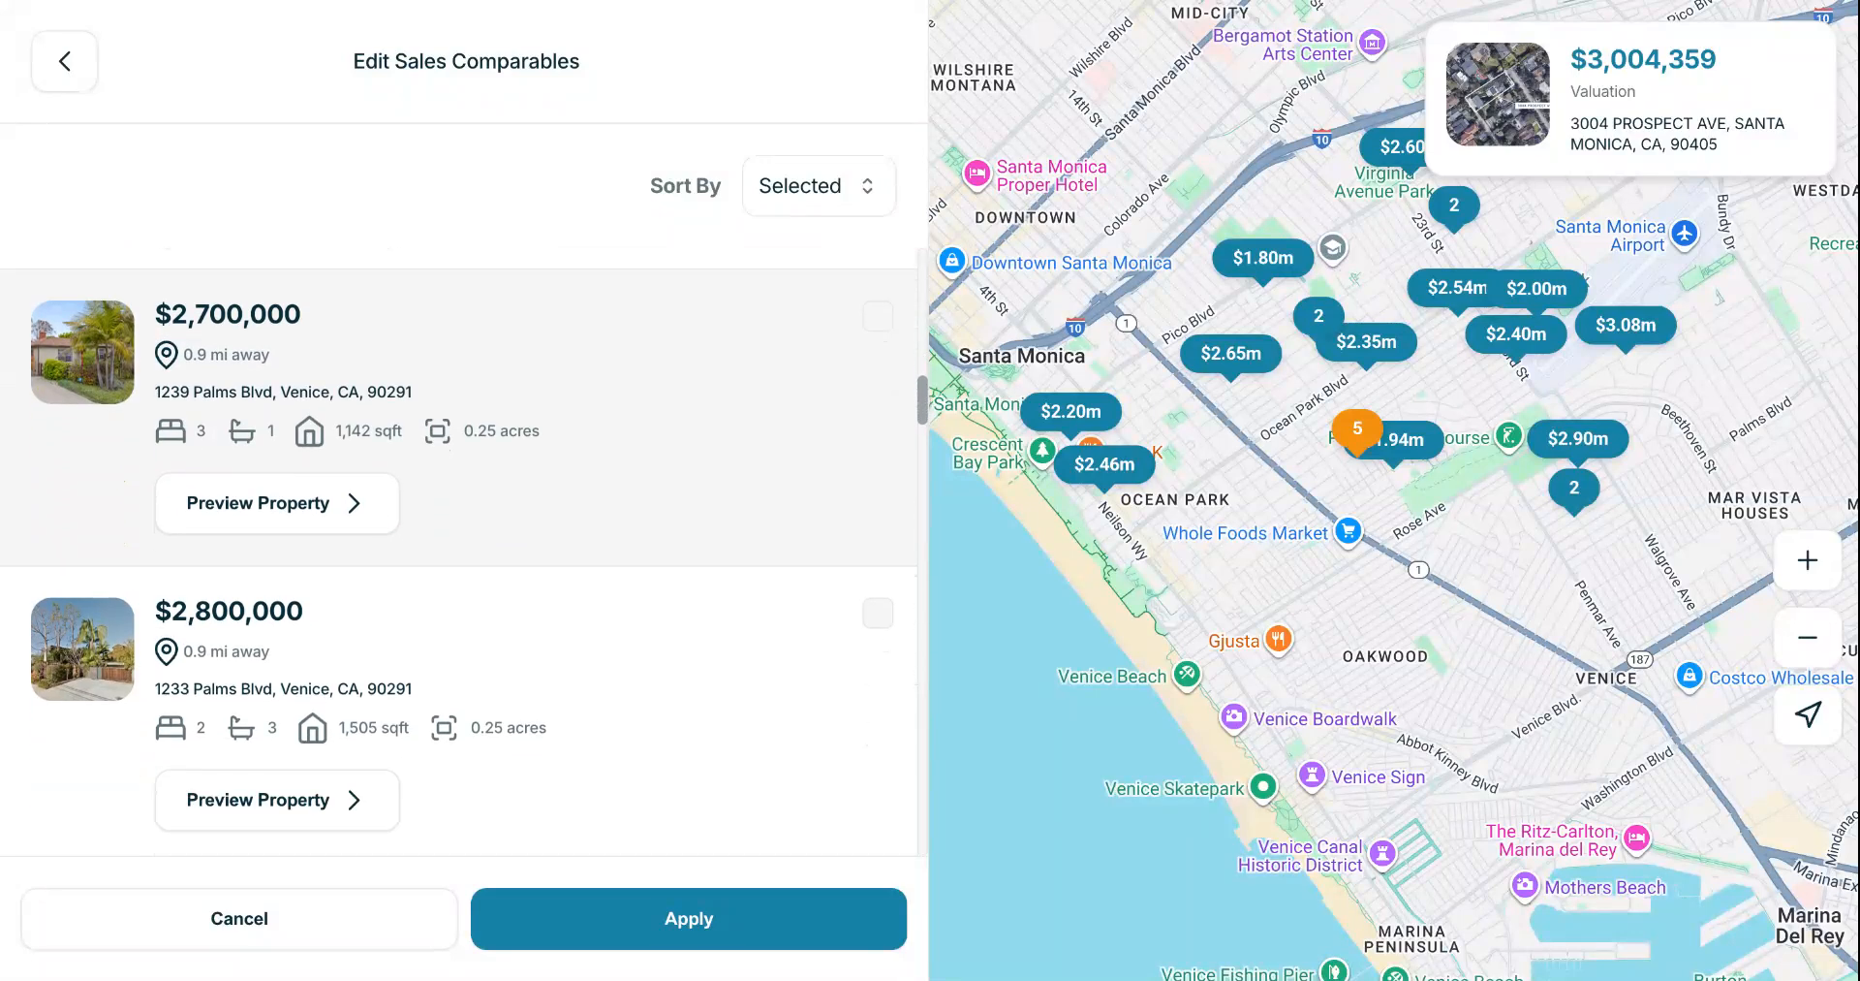
scroll(458, 553, "down", 4)
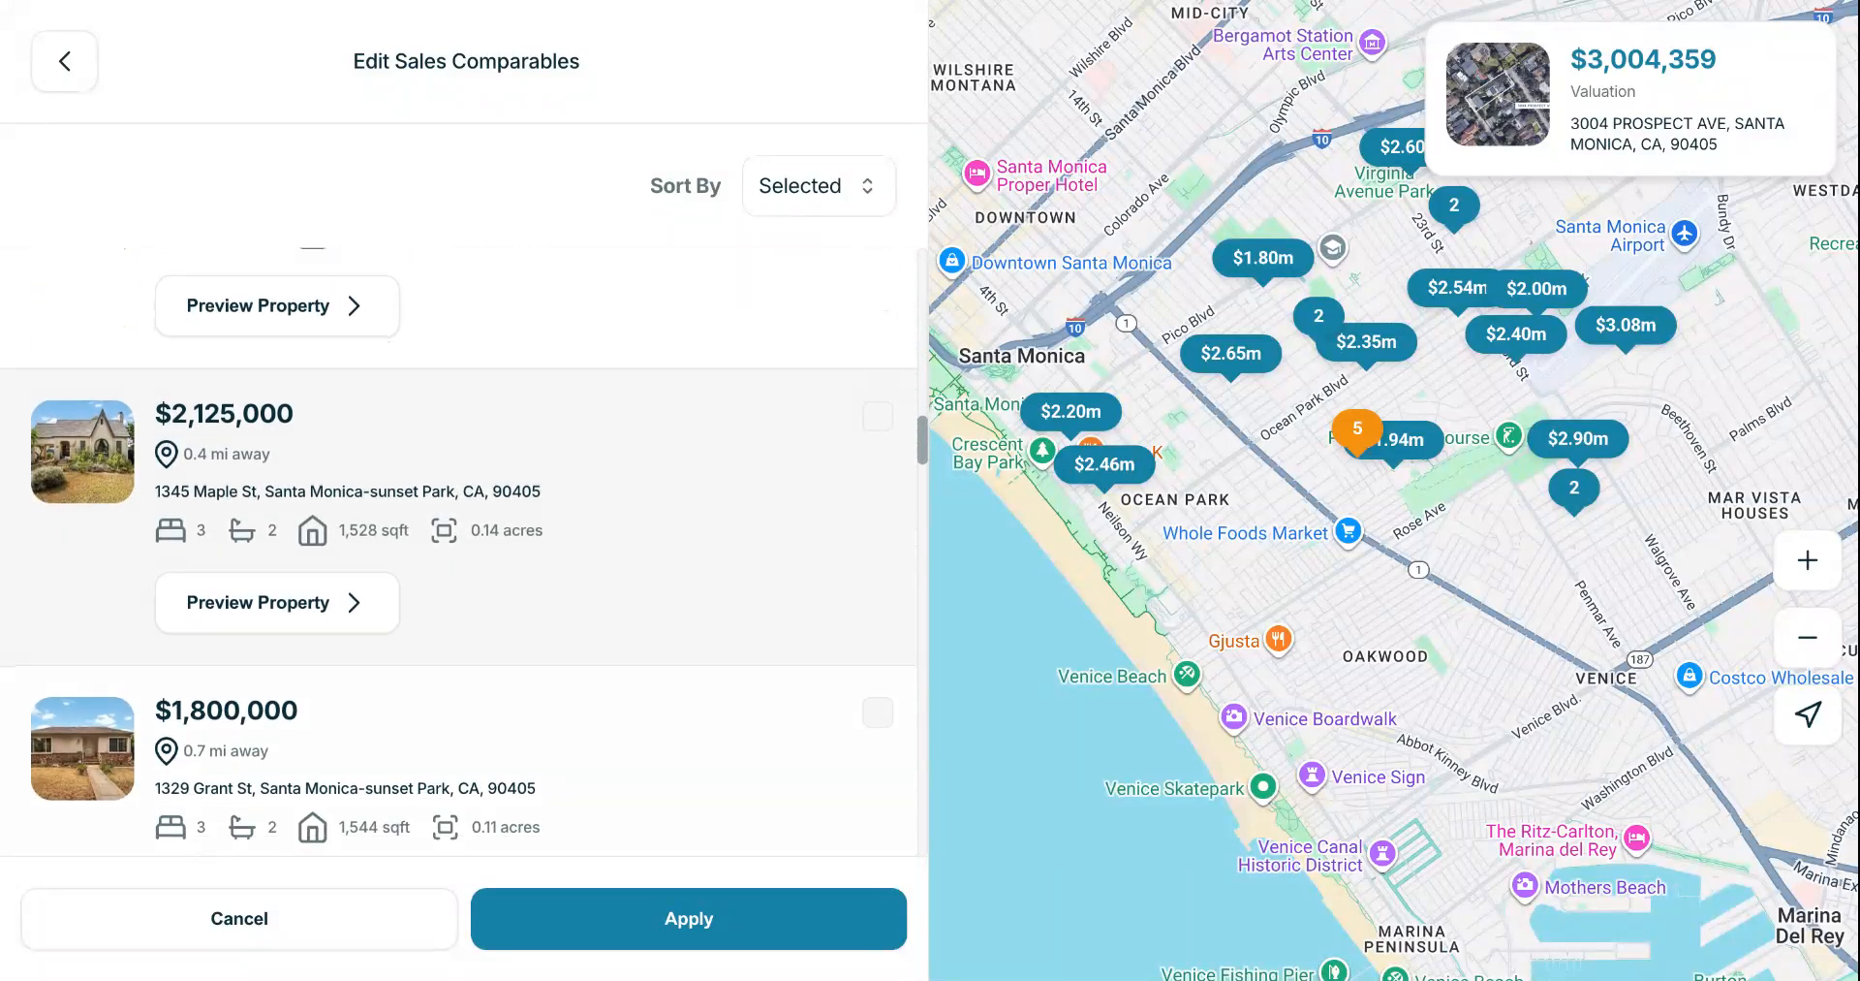
scroll(457, 552, "down", 4)
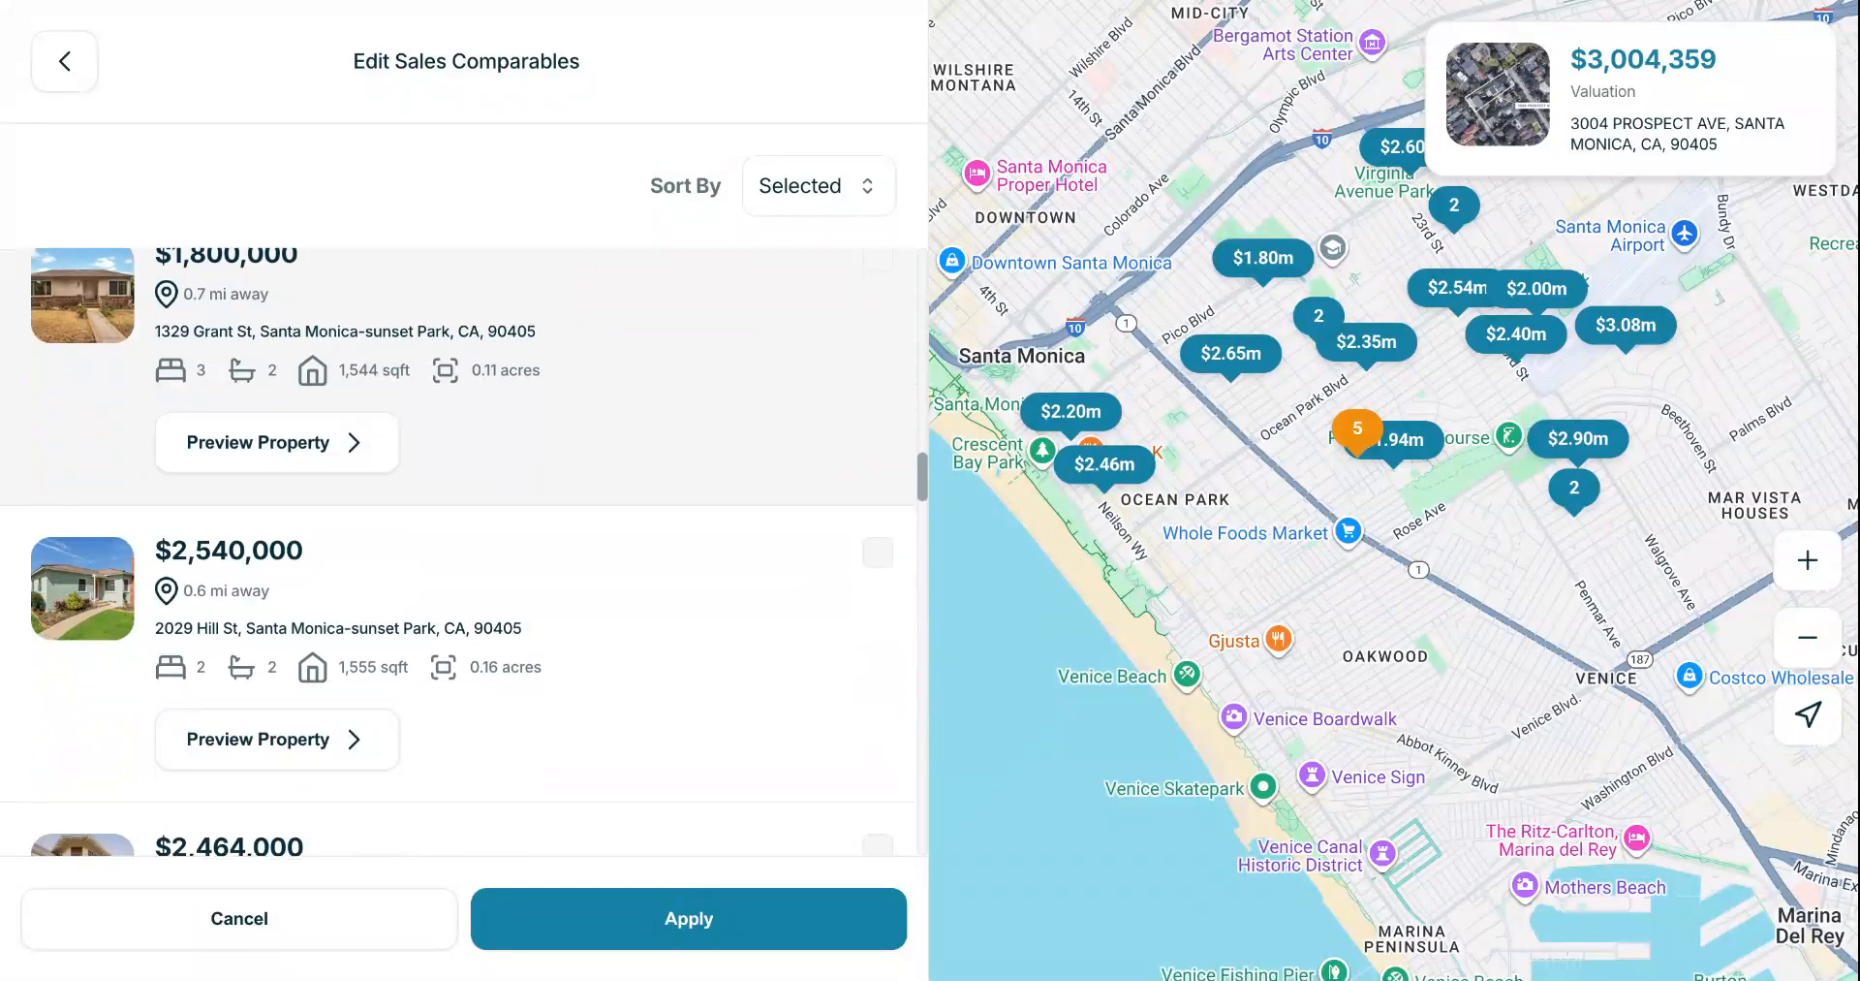
scroll(457, 549, "down", 5)
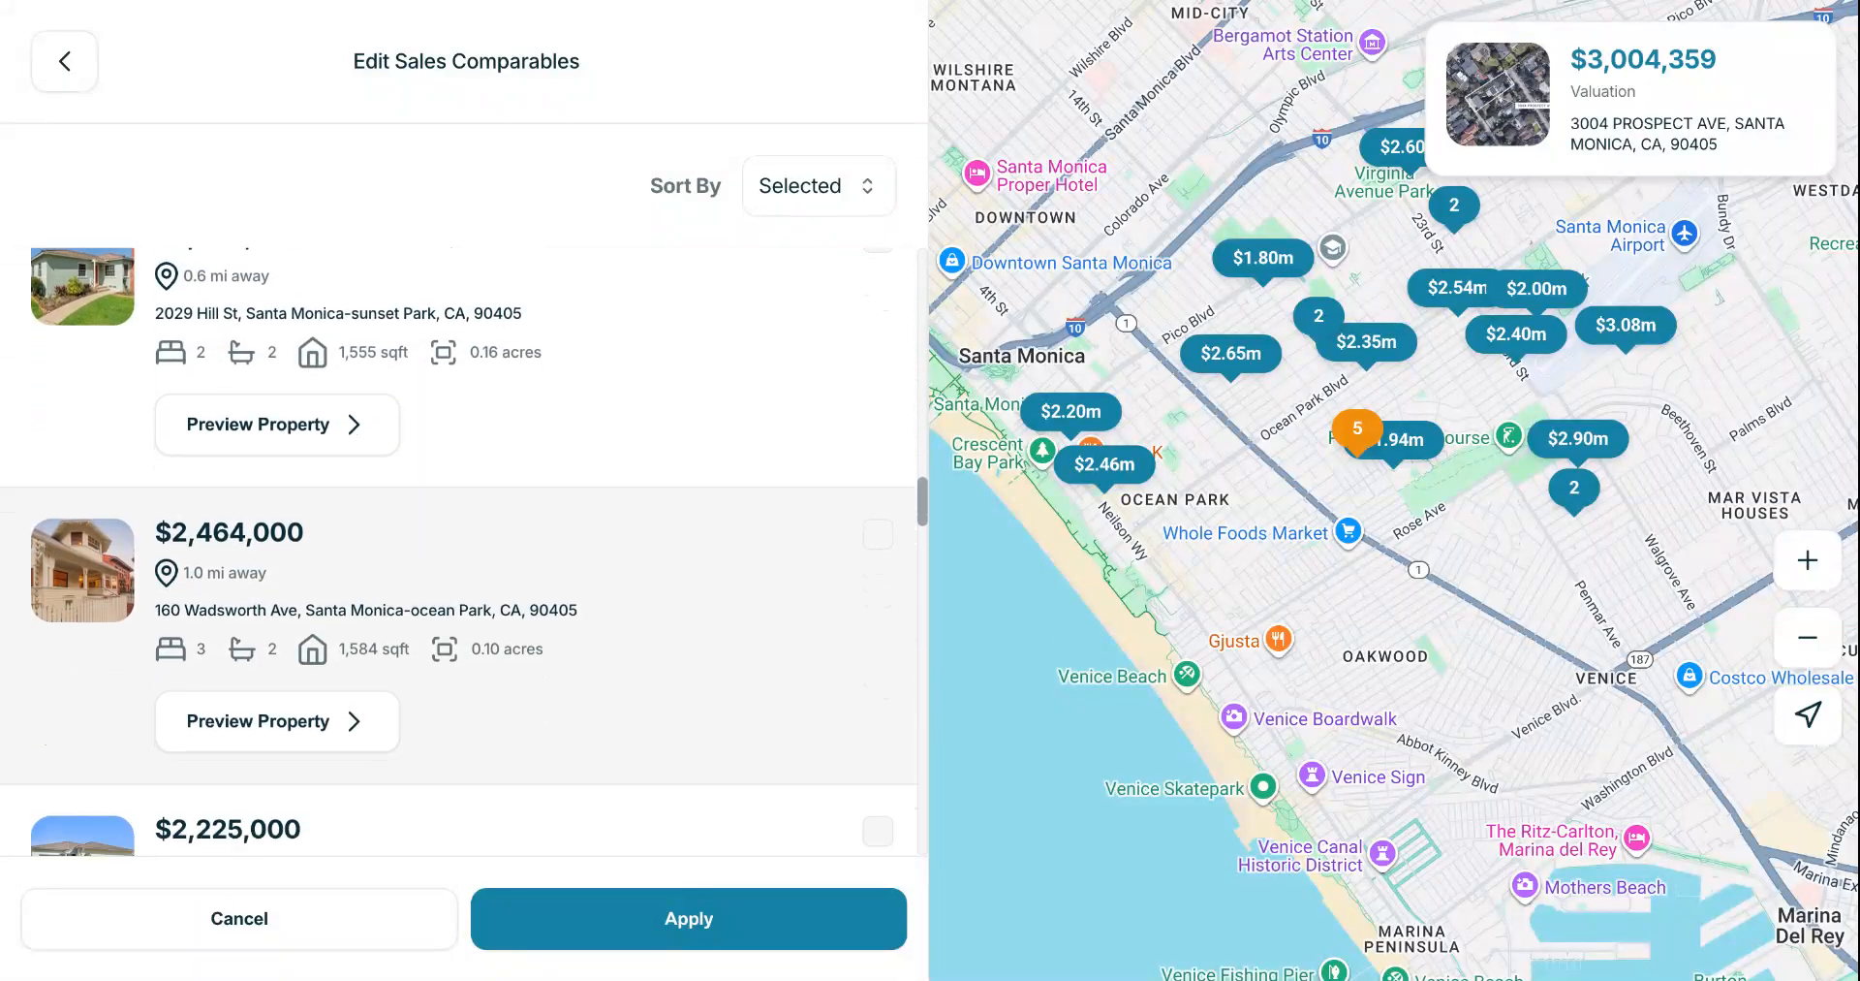
scroll(457, 552, "down", 2)
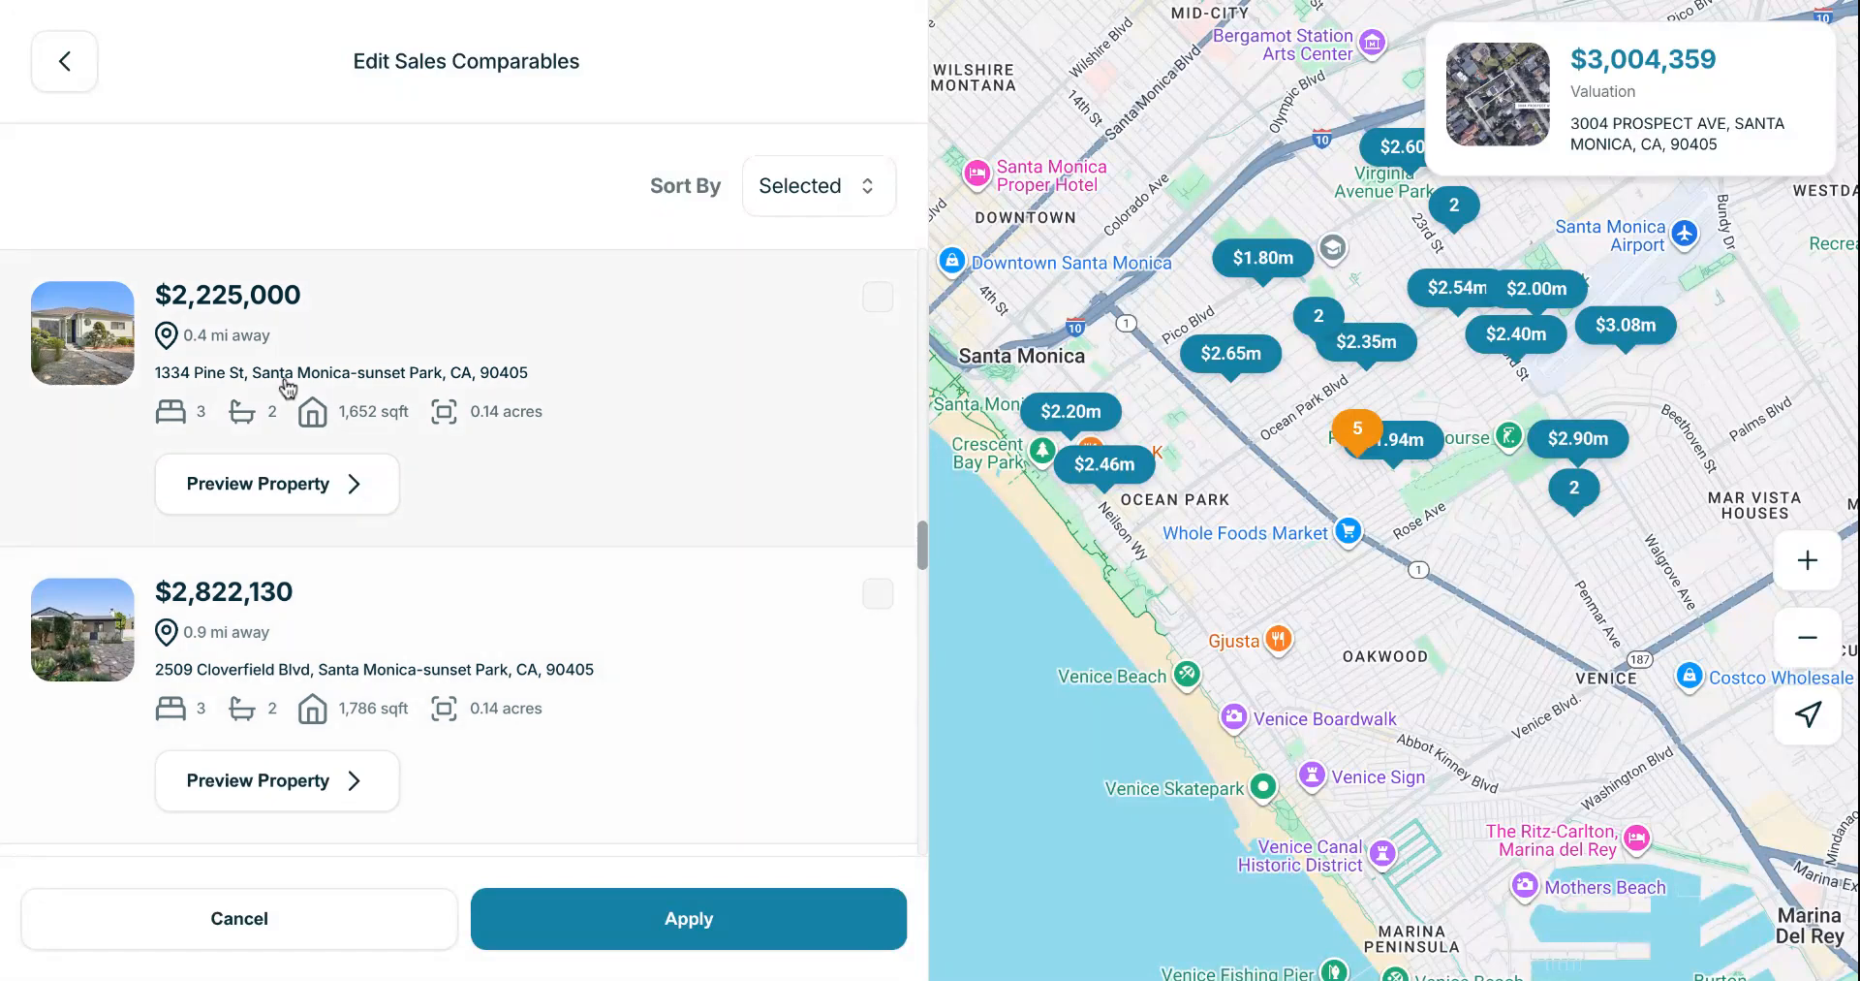
left_click(268, 490)
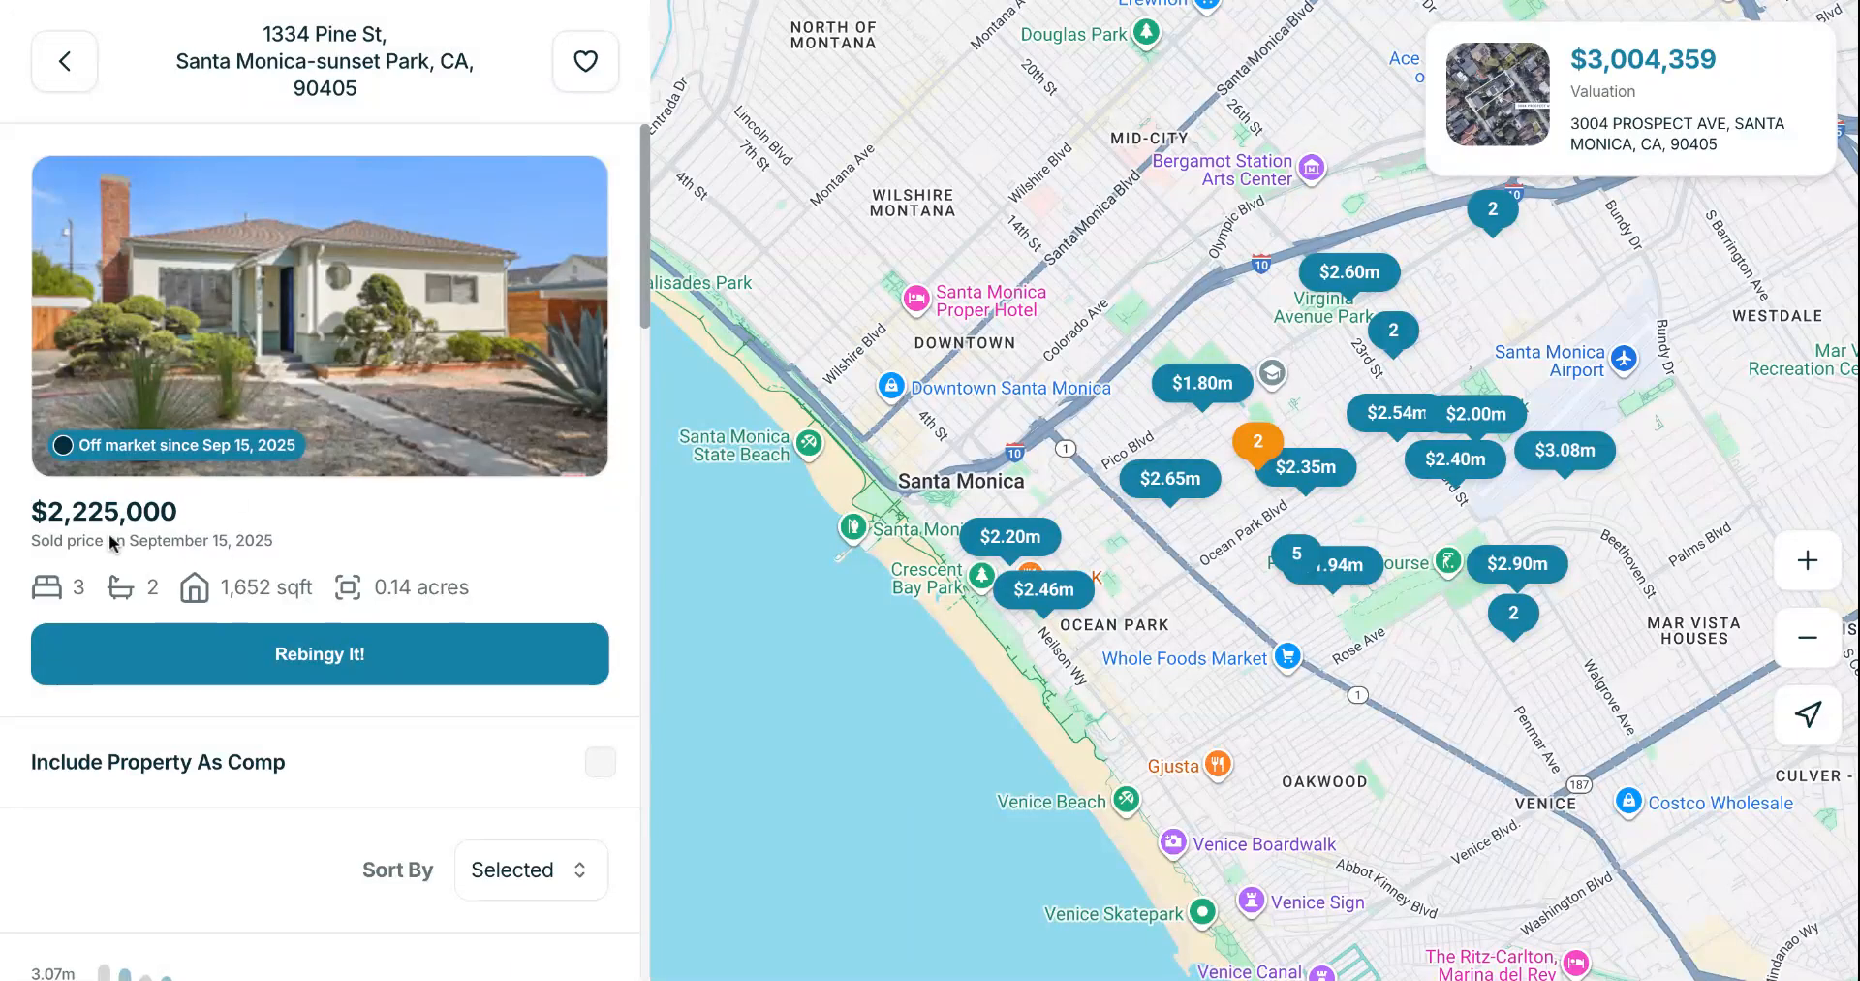
left_click(64, 61)
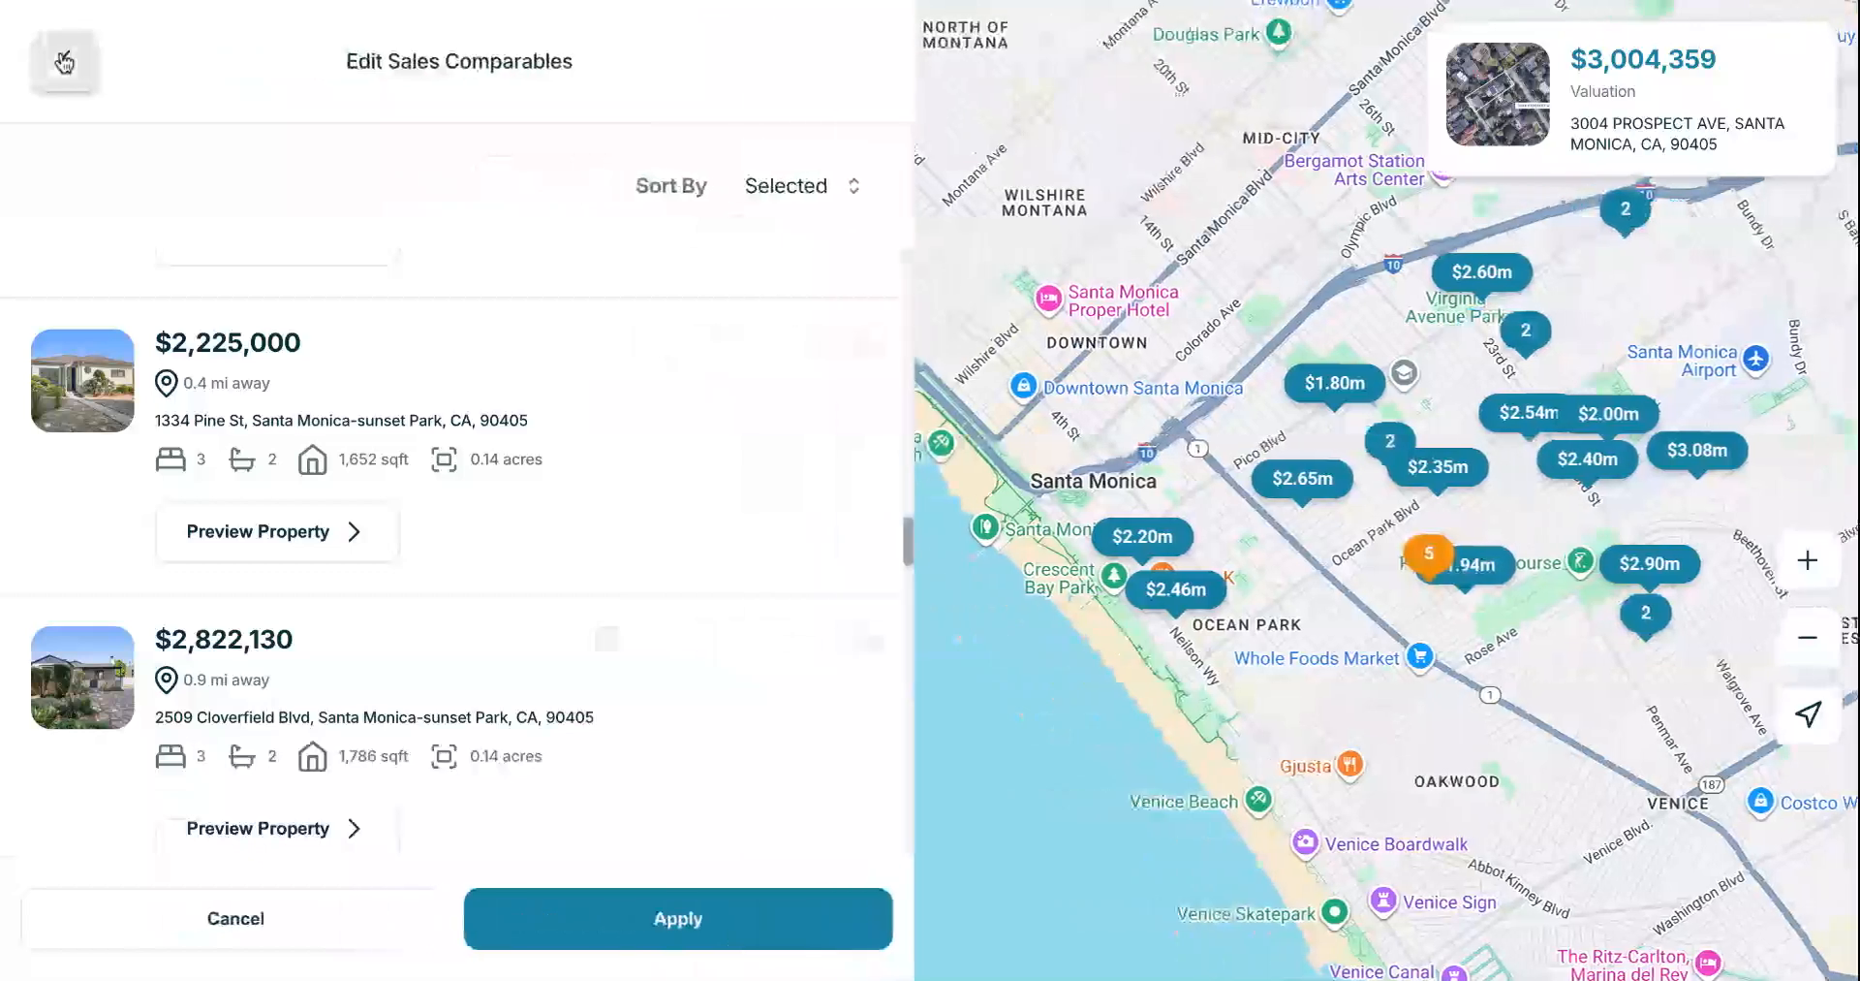
scroll(665, 475, "up", 10)
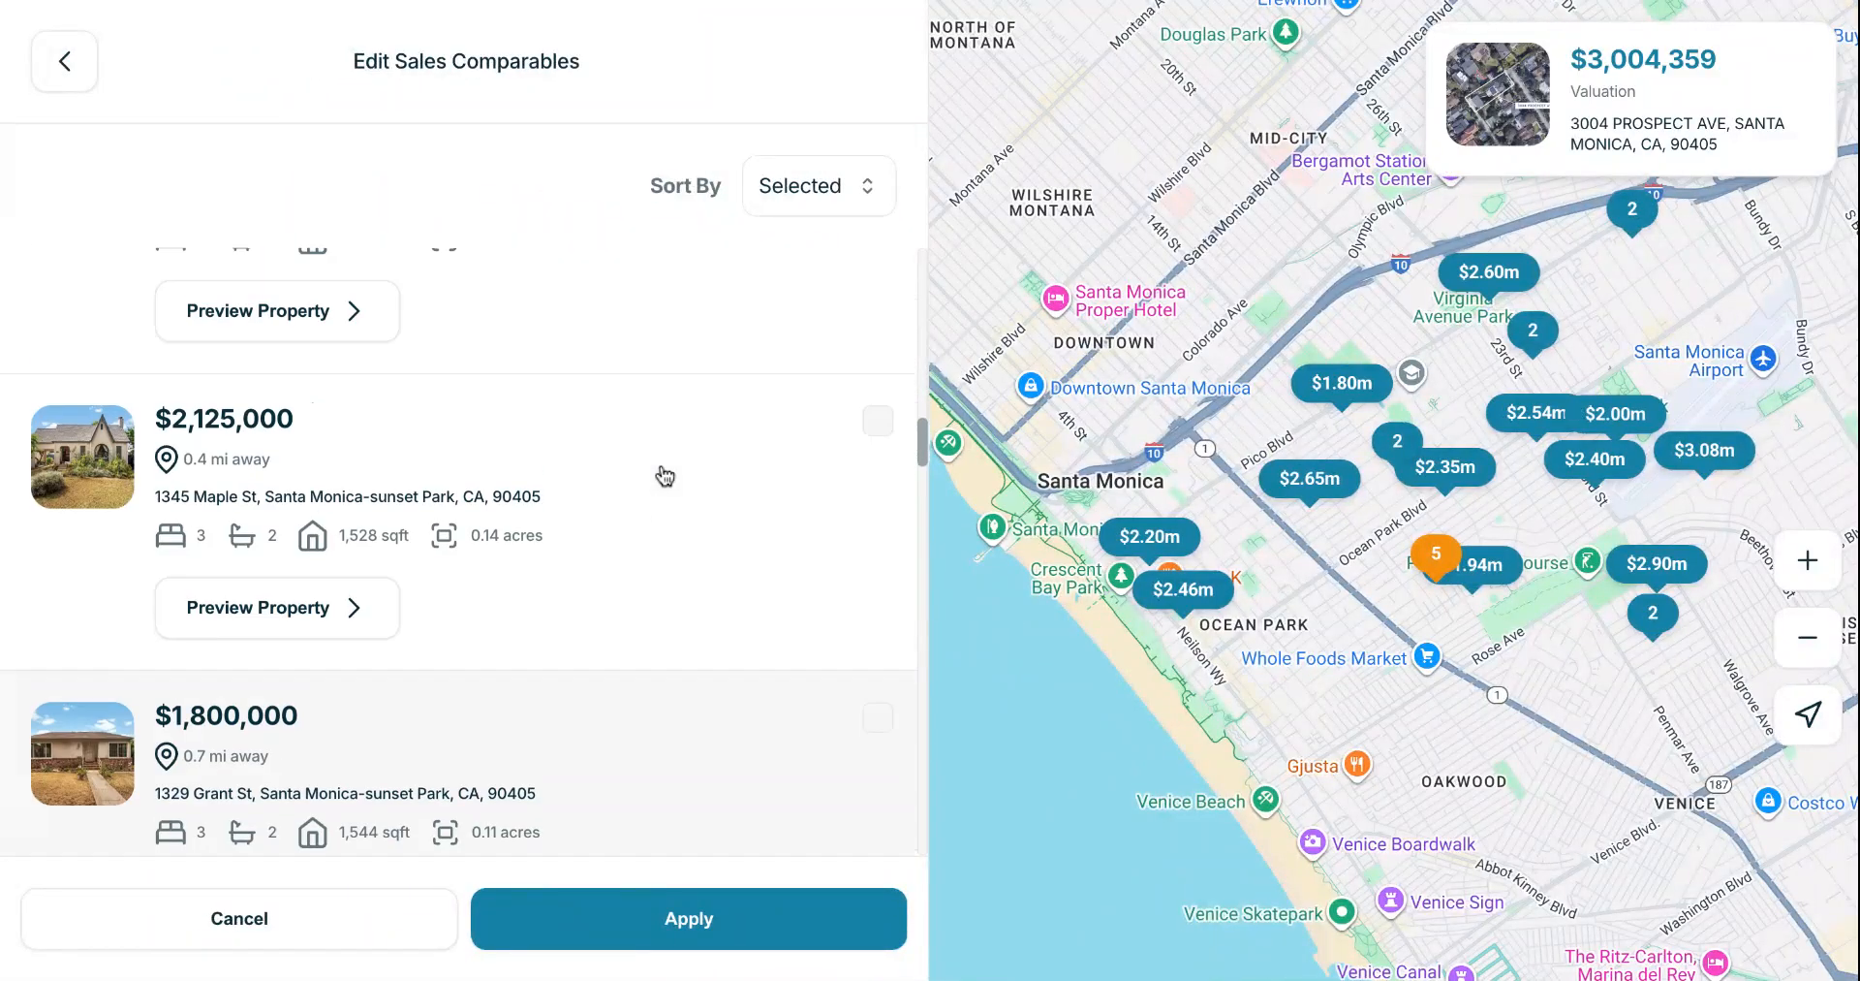
scroll(665, 475, "up", 11)
scroll(665, 475, "down", 7)
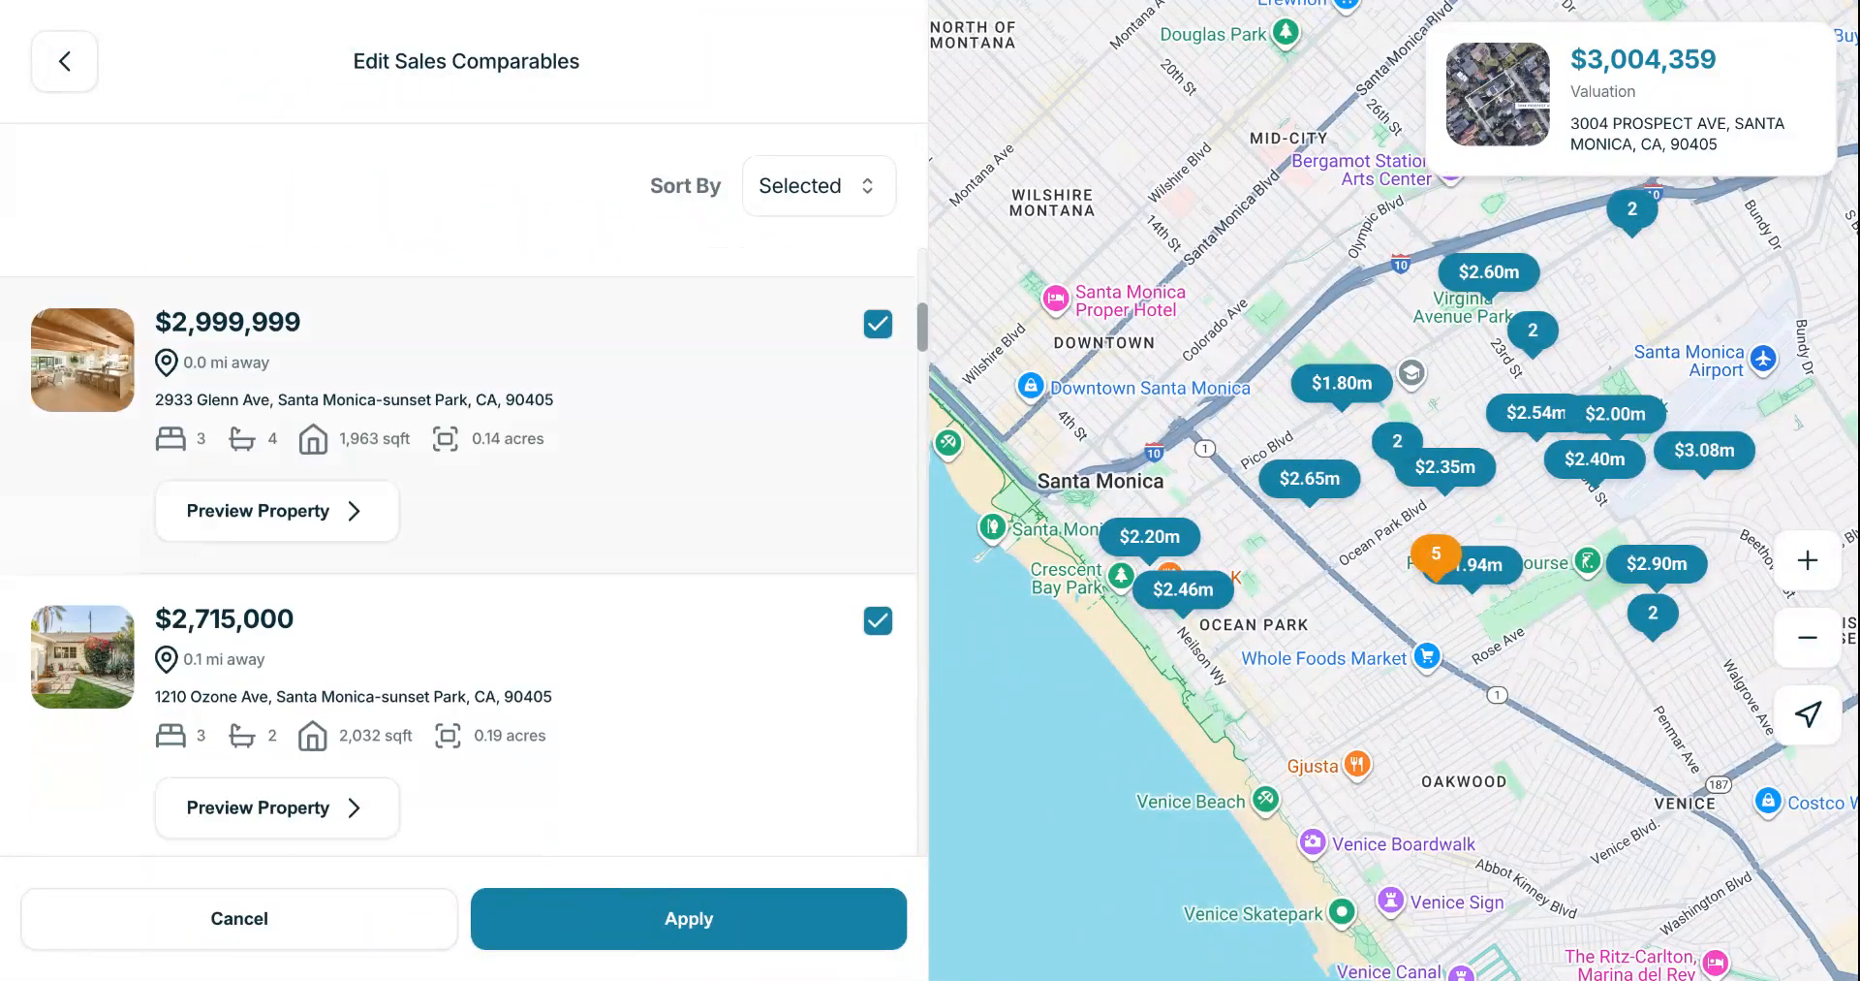
Apply the edited sales comparables and open the valuation refinements to look over the available adjustment categories.
left_click(657, 917)
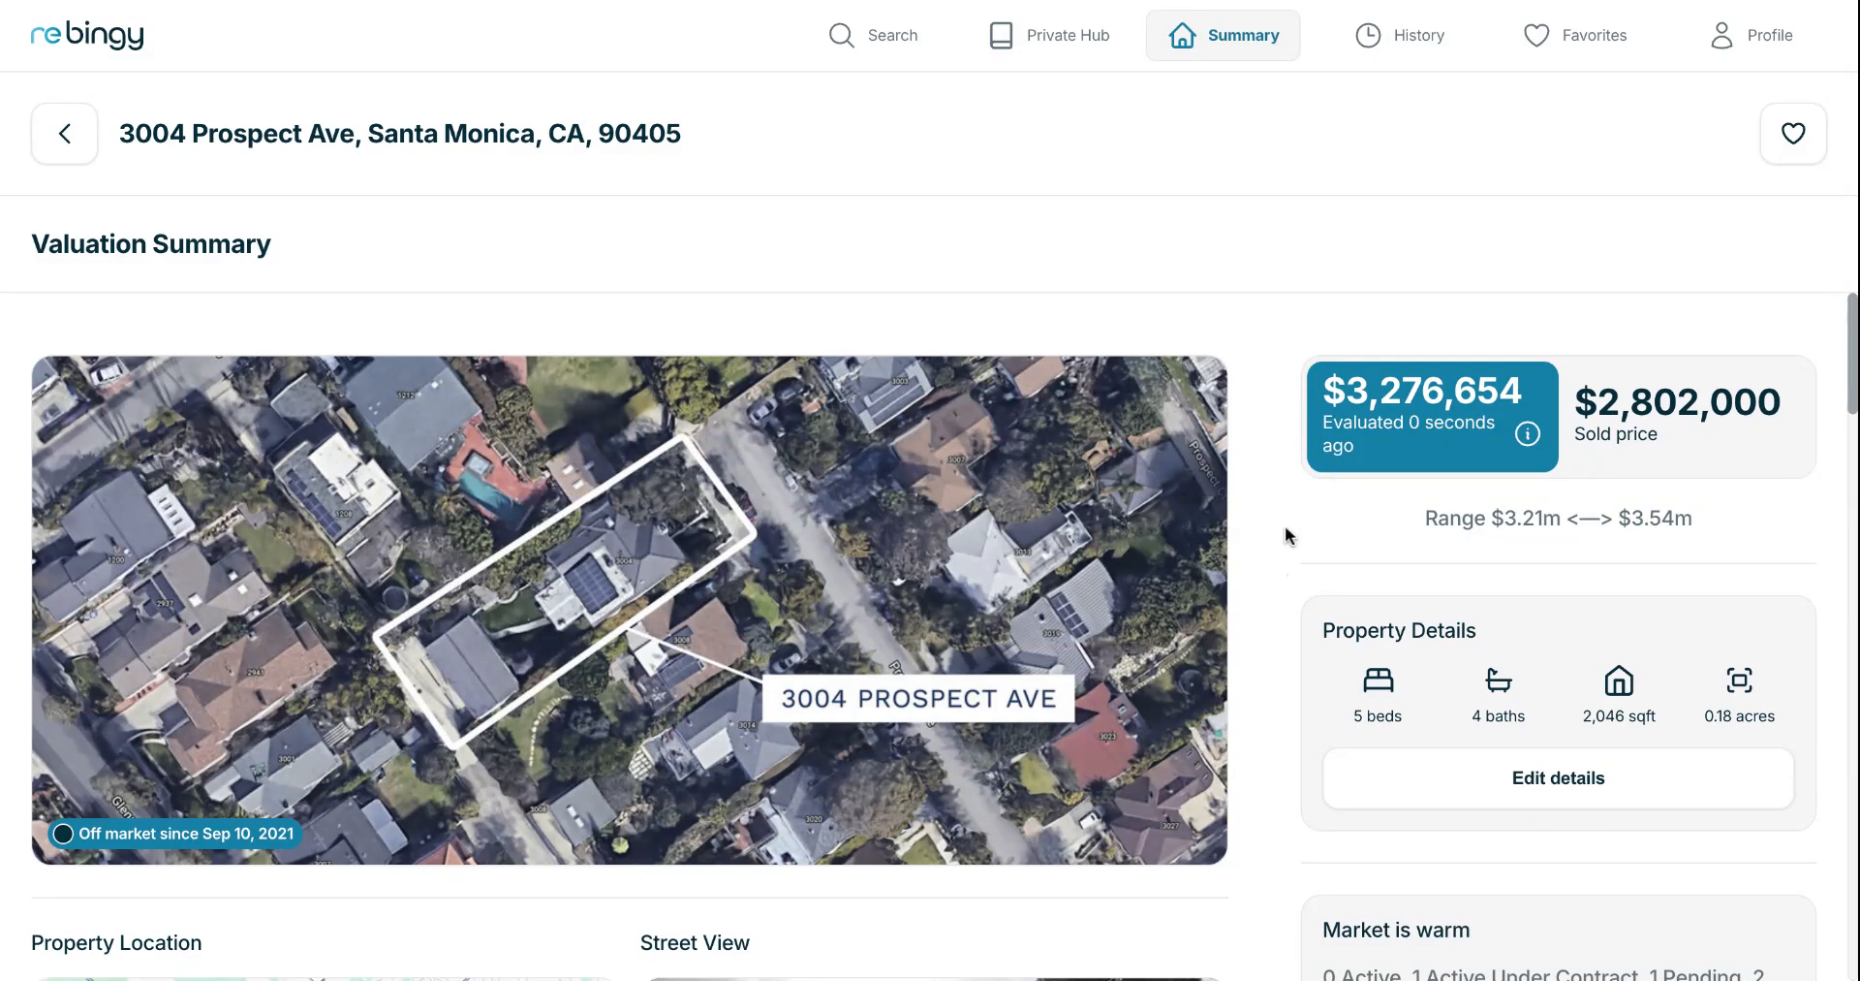
scroll(1250, 605, "down", 3)
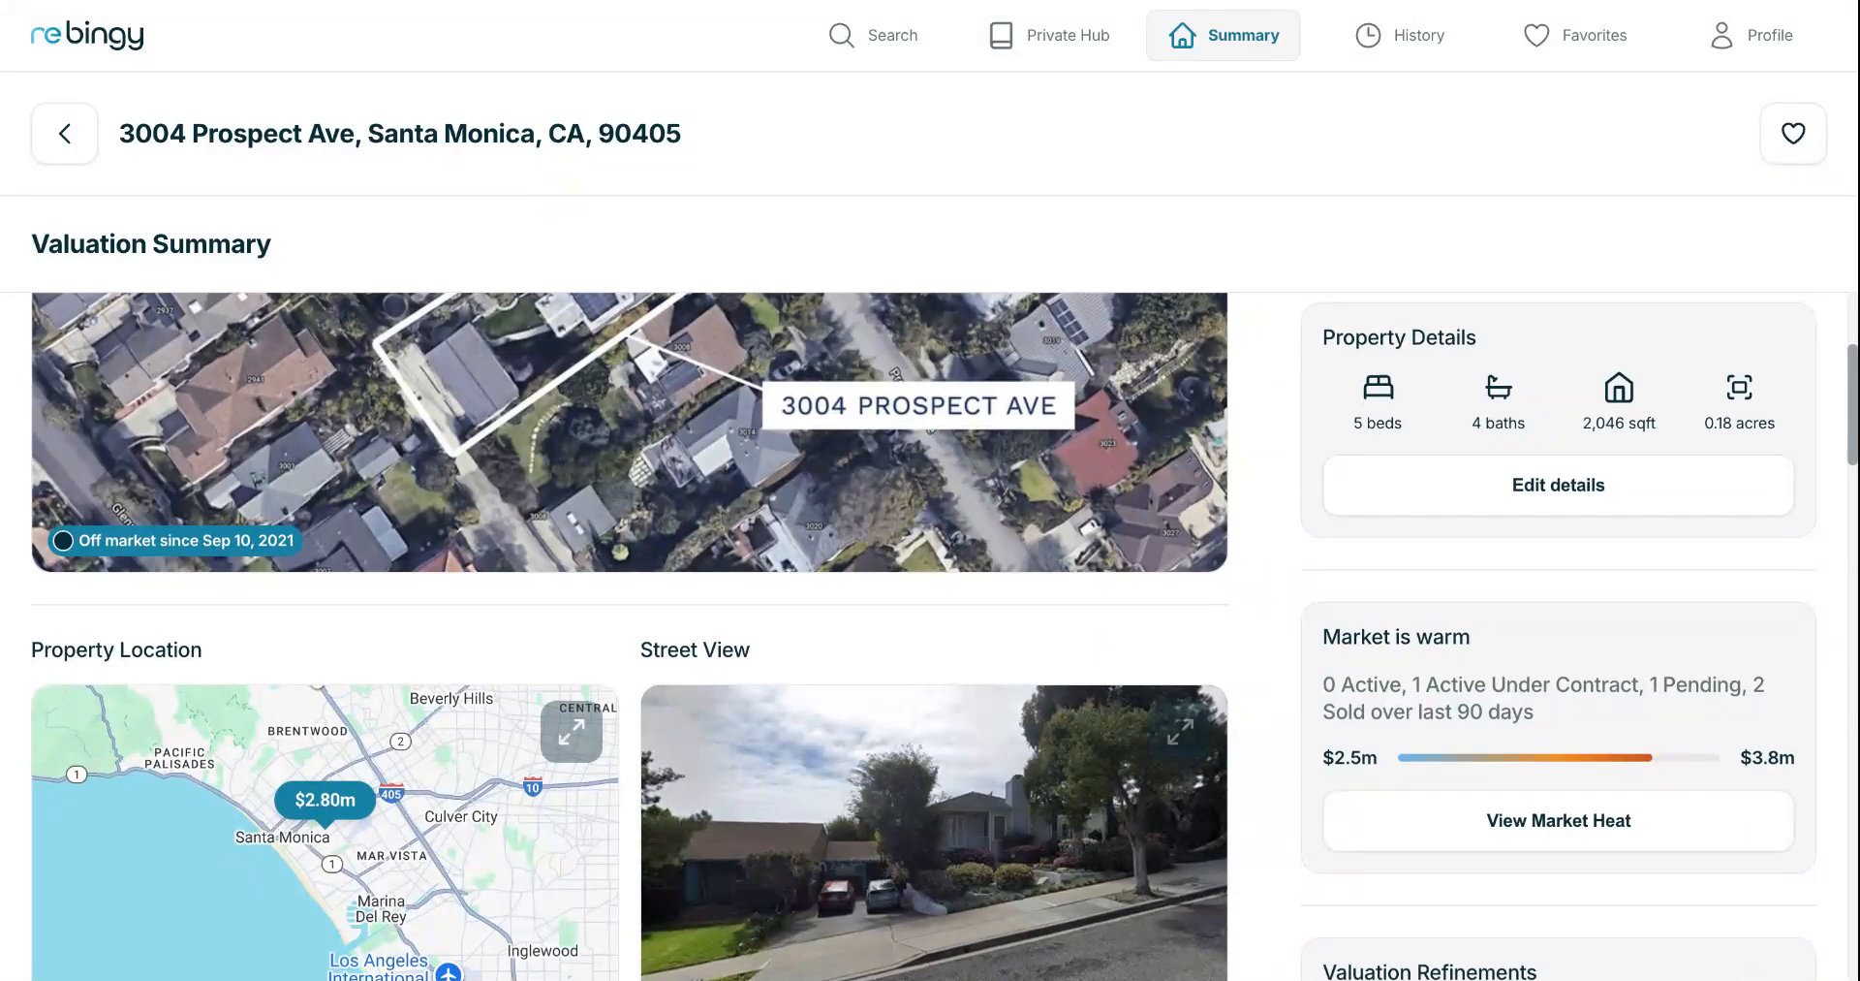
scroll(945, 635, "down", 4)
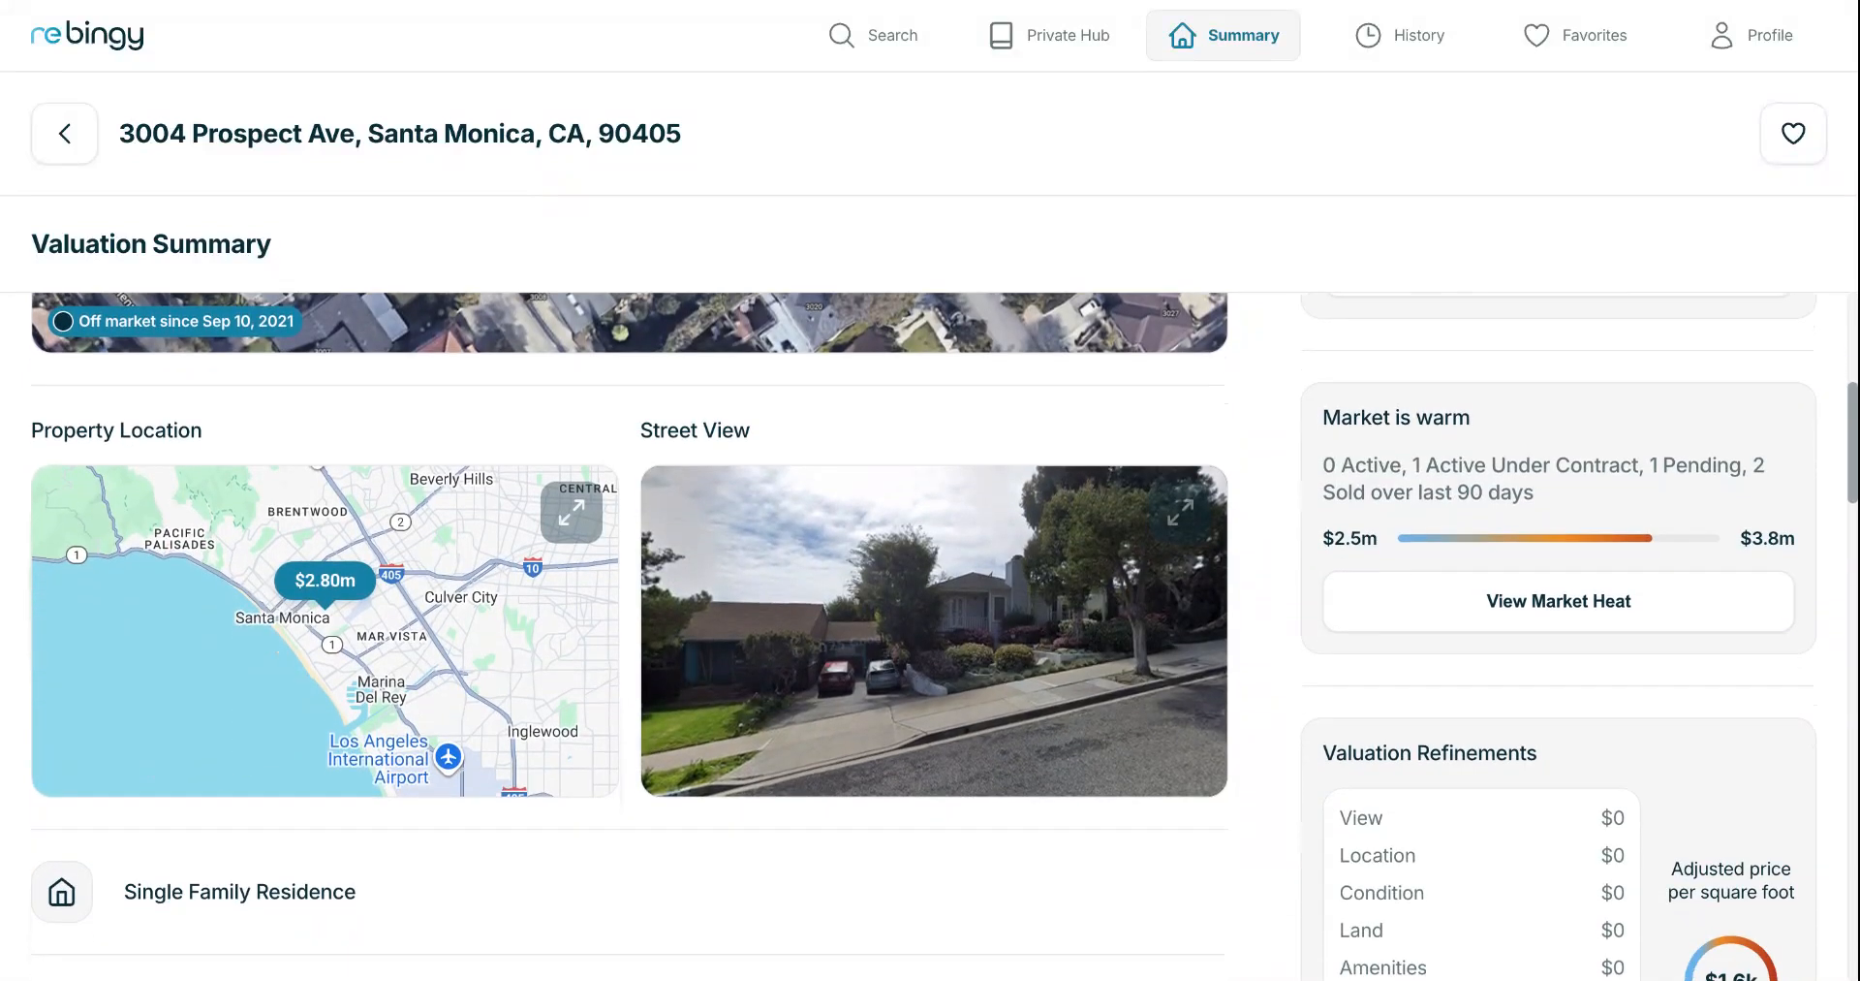
scroll(945, 635, "down", 1)
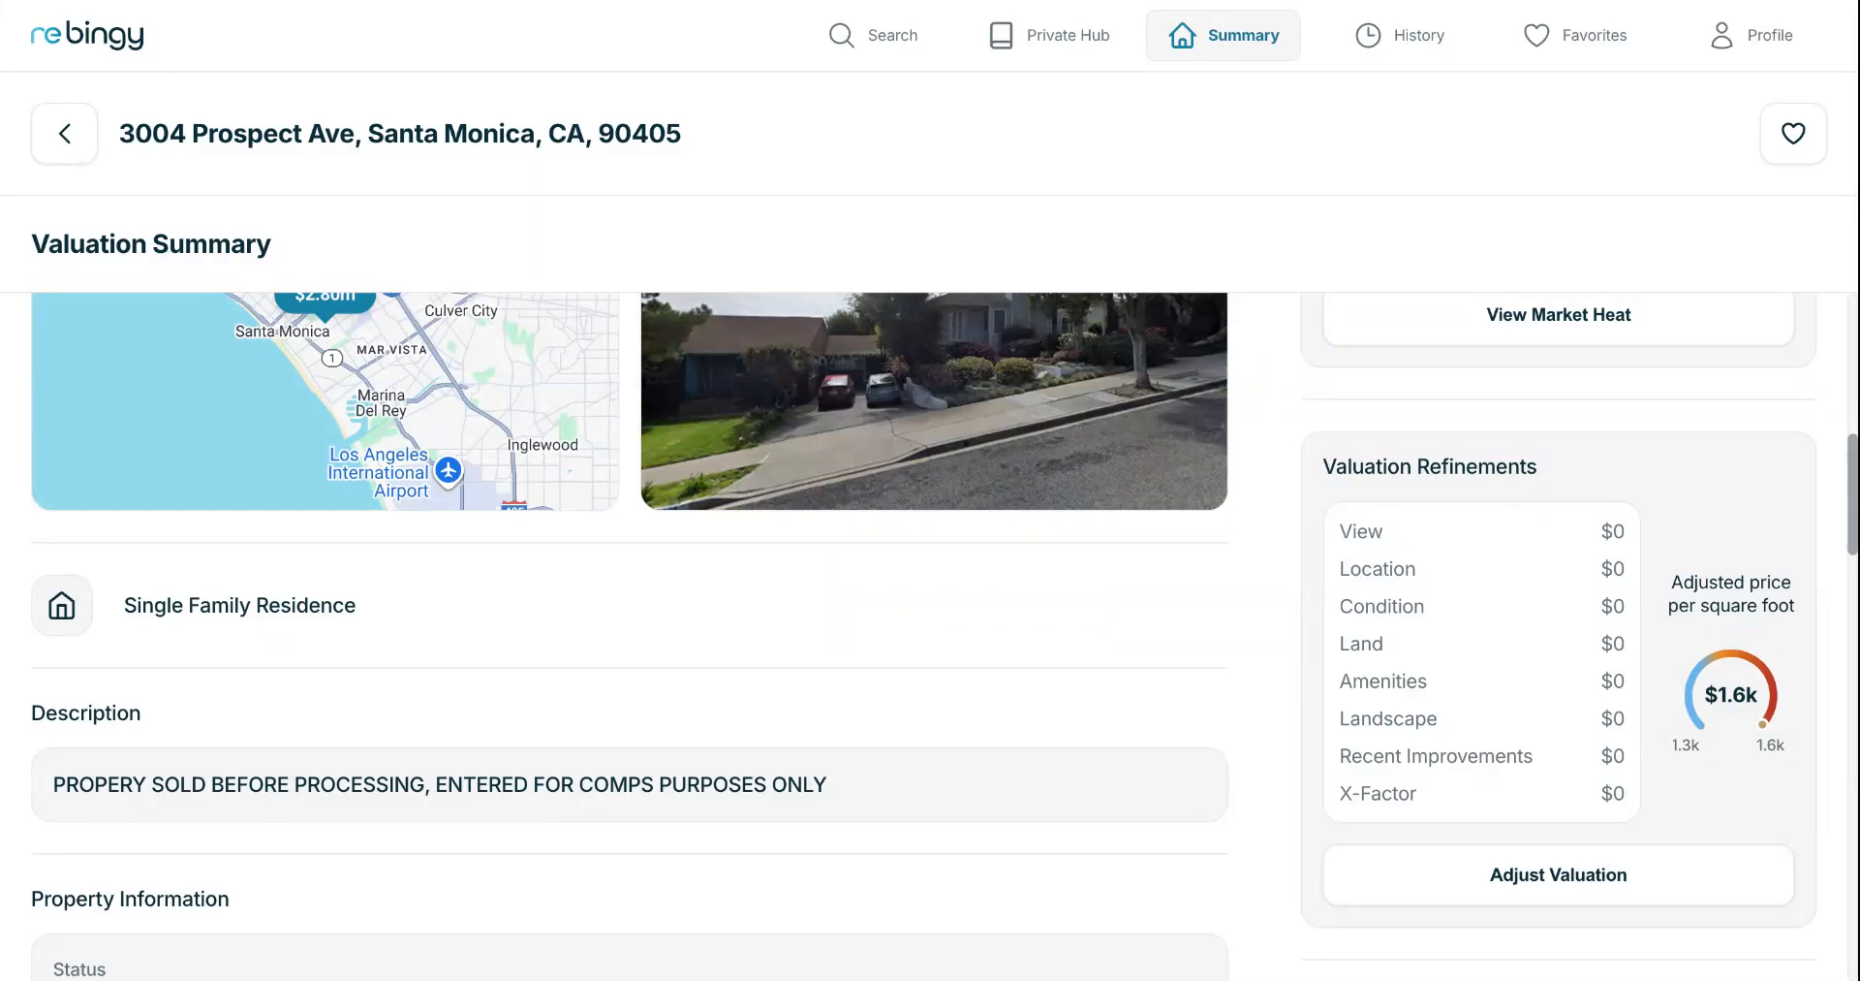
scroll(945, 635, "down", 1)
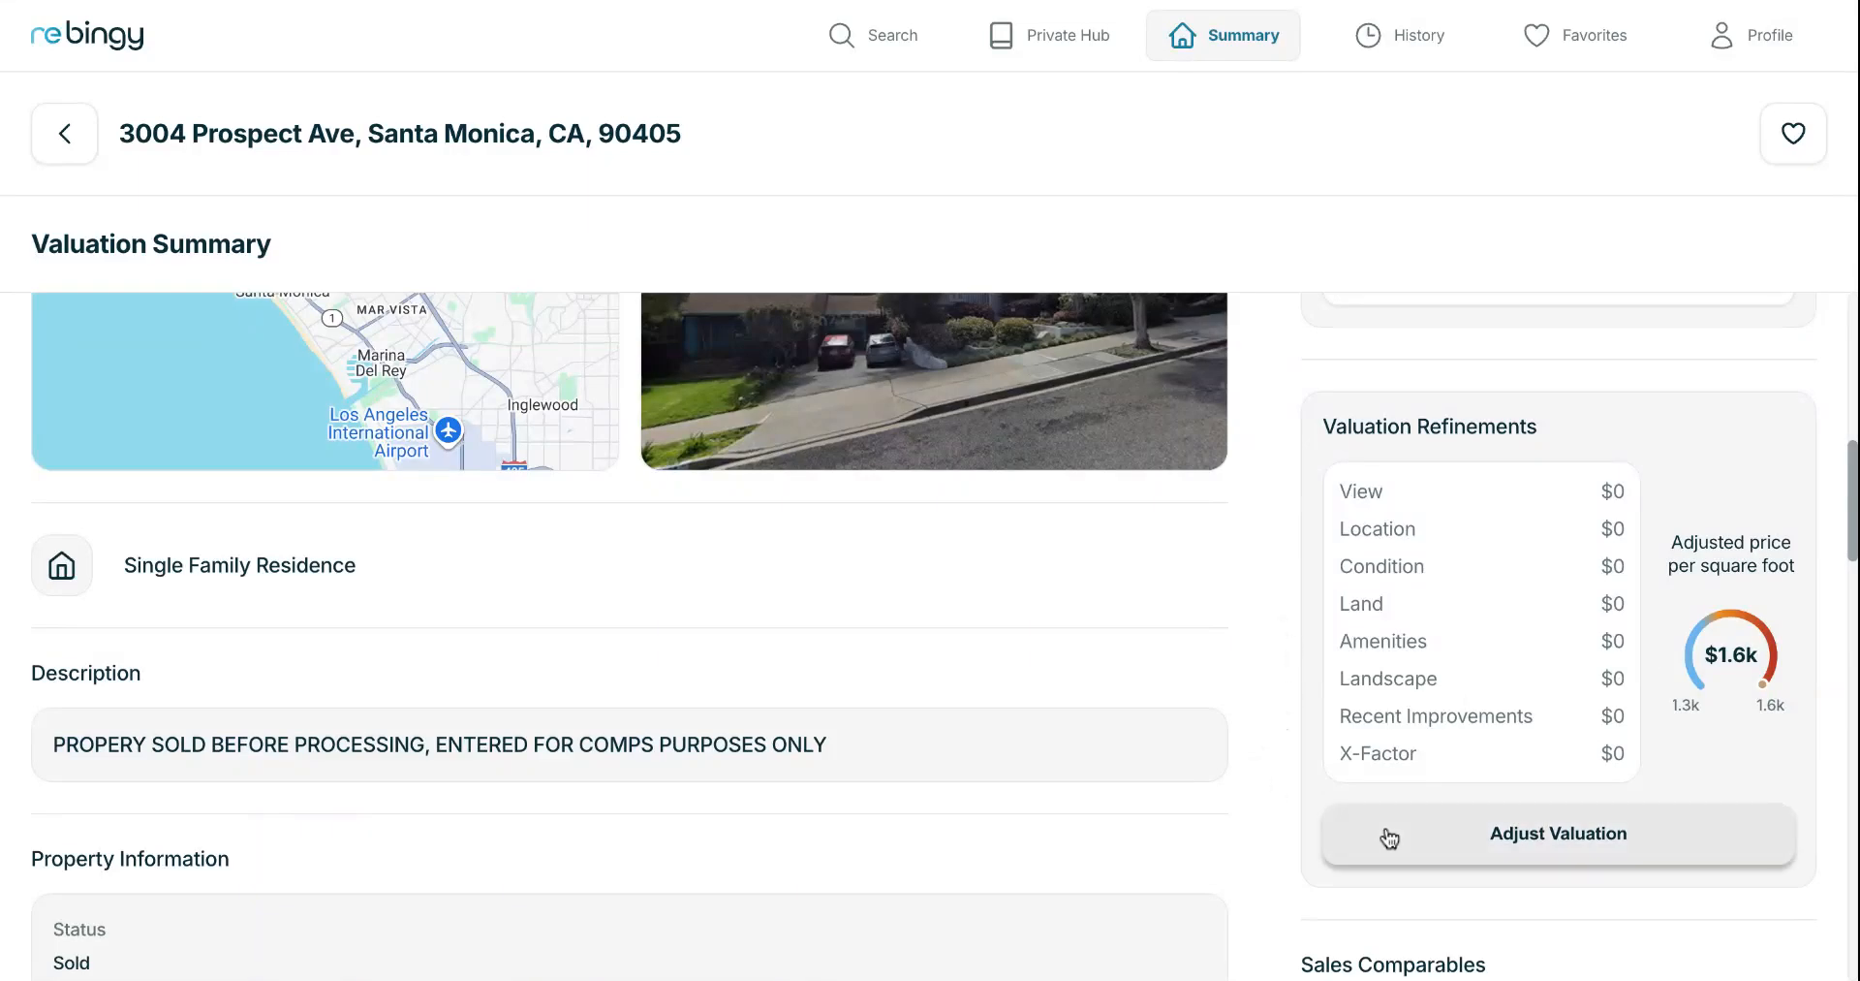
left_click(1579, 842)
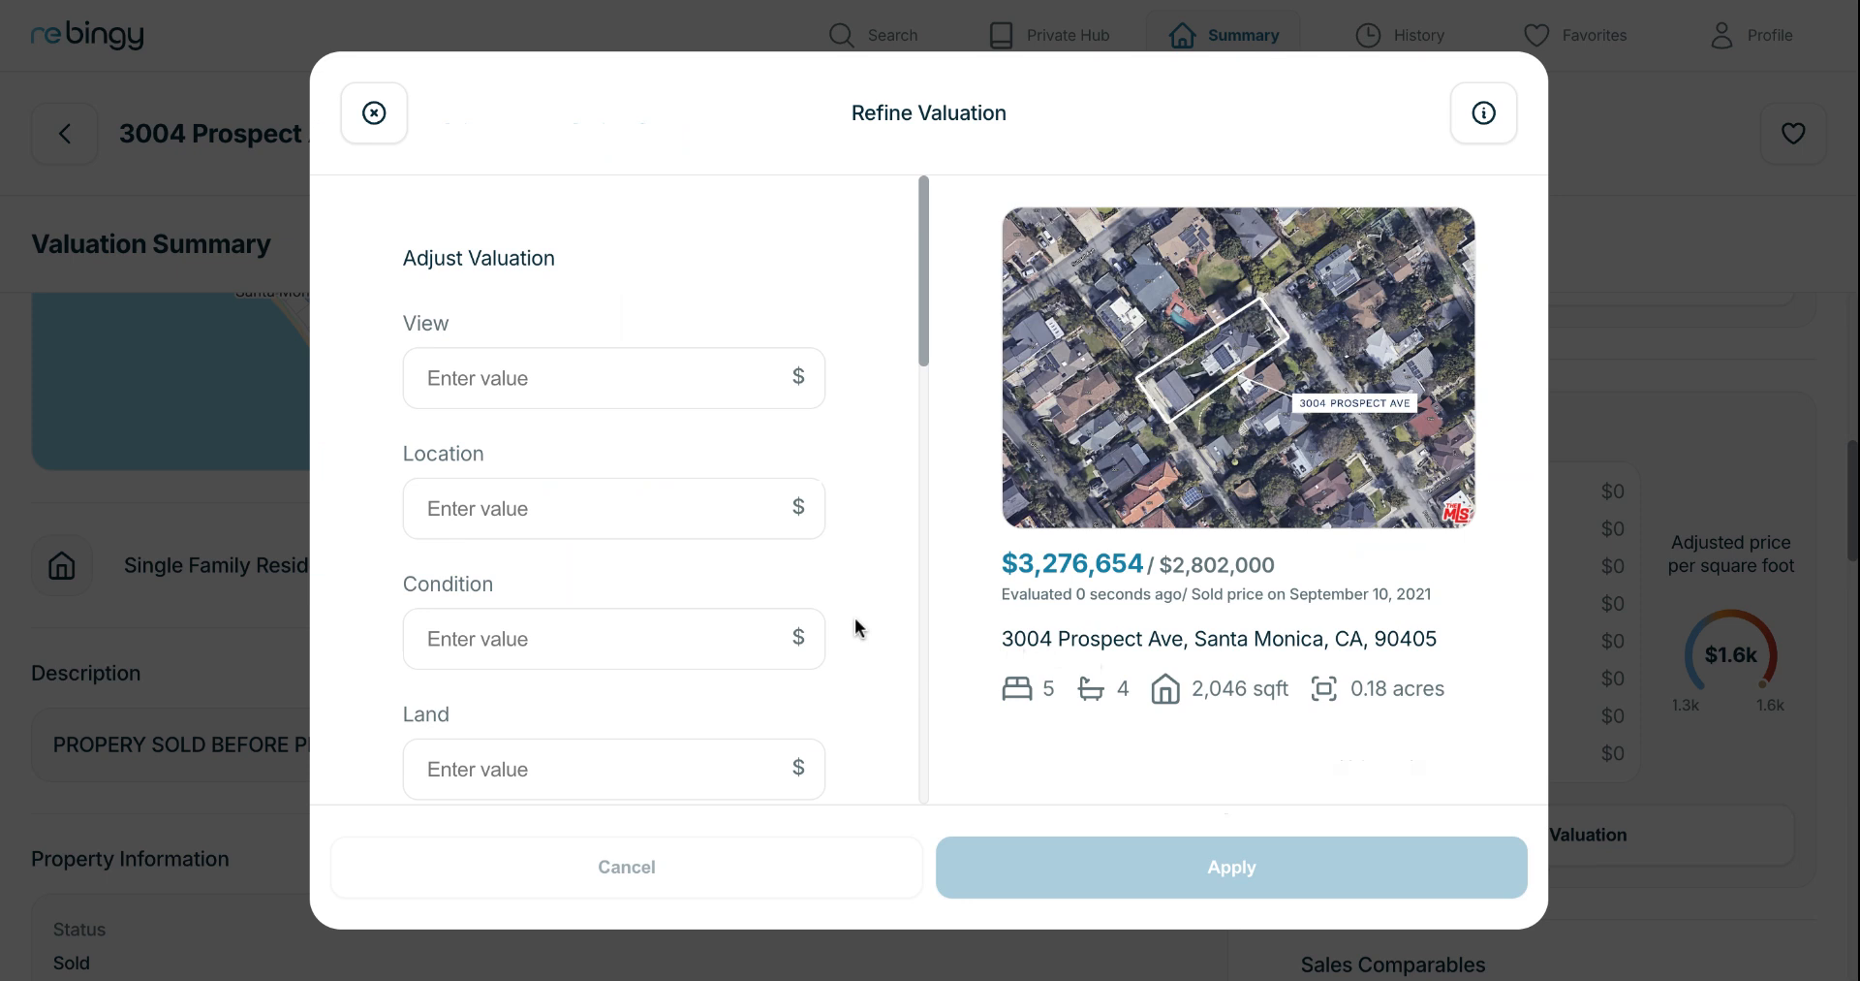
scroll(855, 619, "down", 7)
scroll(855, 618, "down", 6)
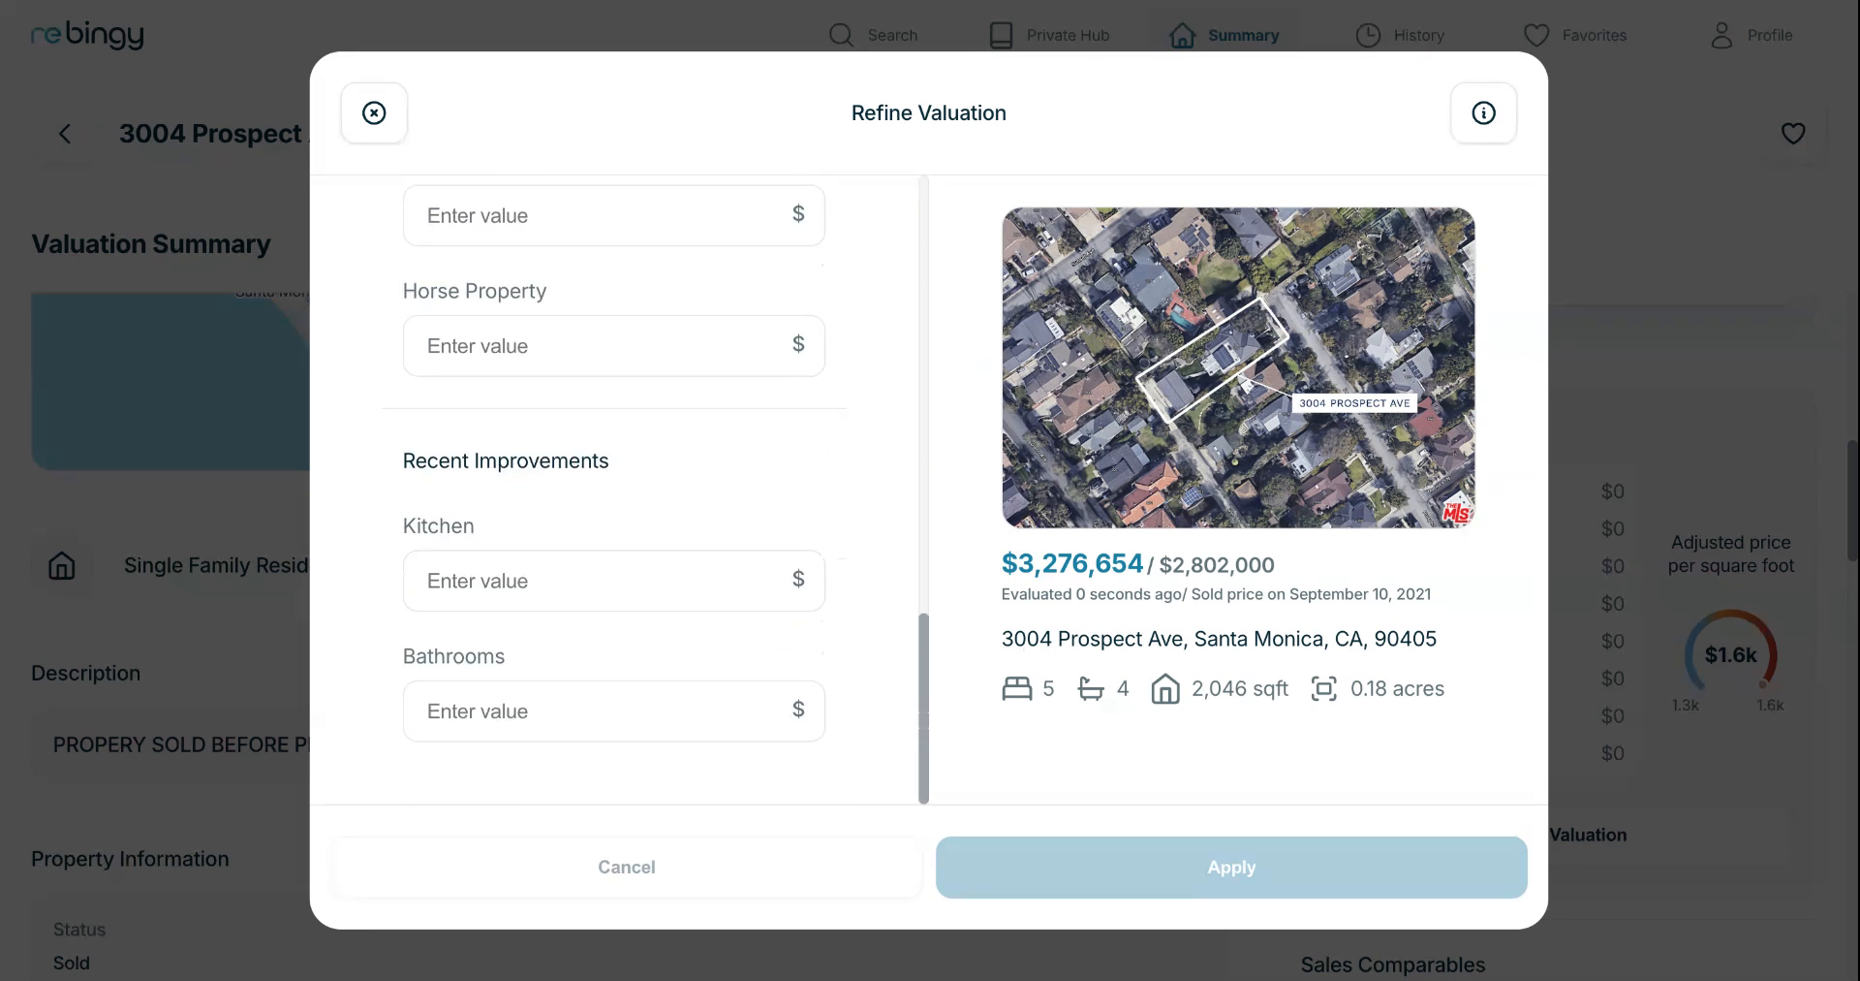
scroll(614, 490, "up", 12)
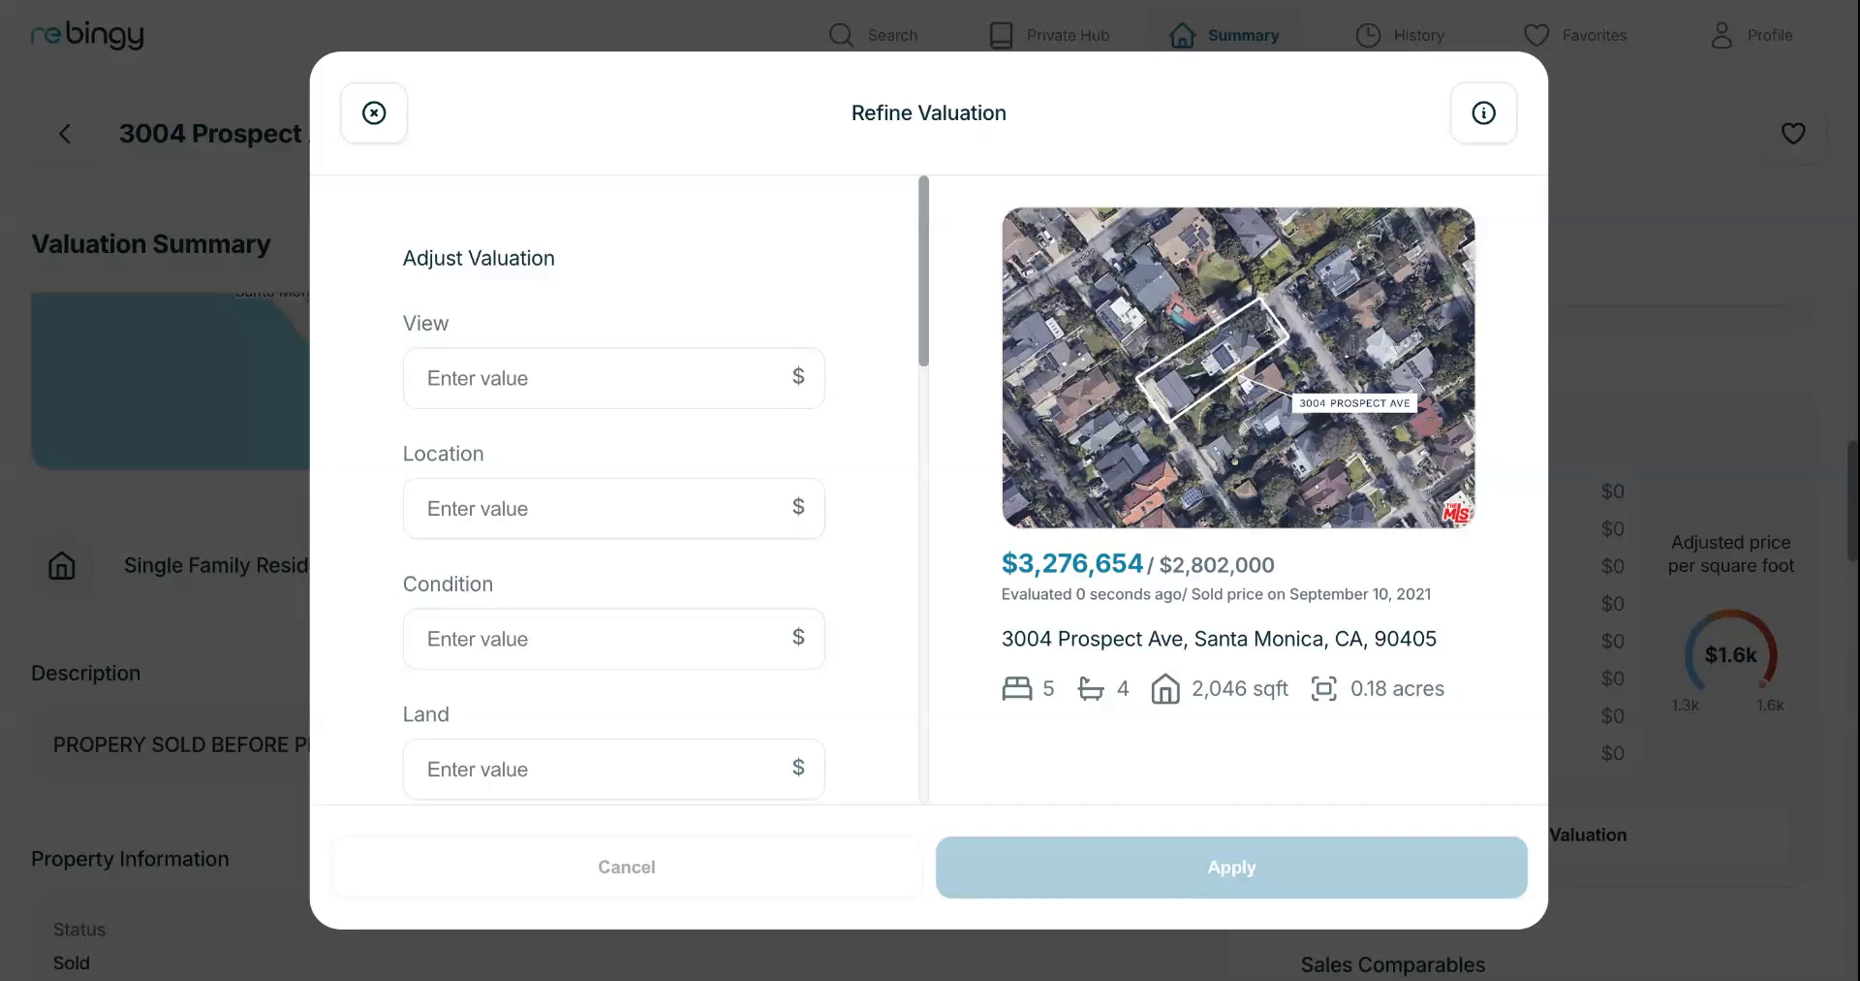
Set the View adjustment of the valuation to $160,000.
left_click(489, 533)
left_click(444, 378)
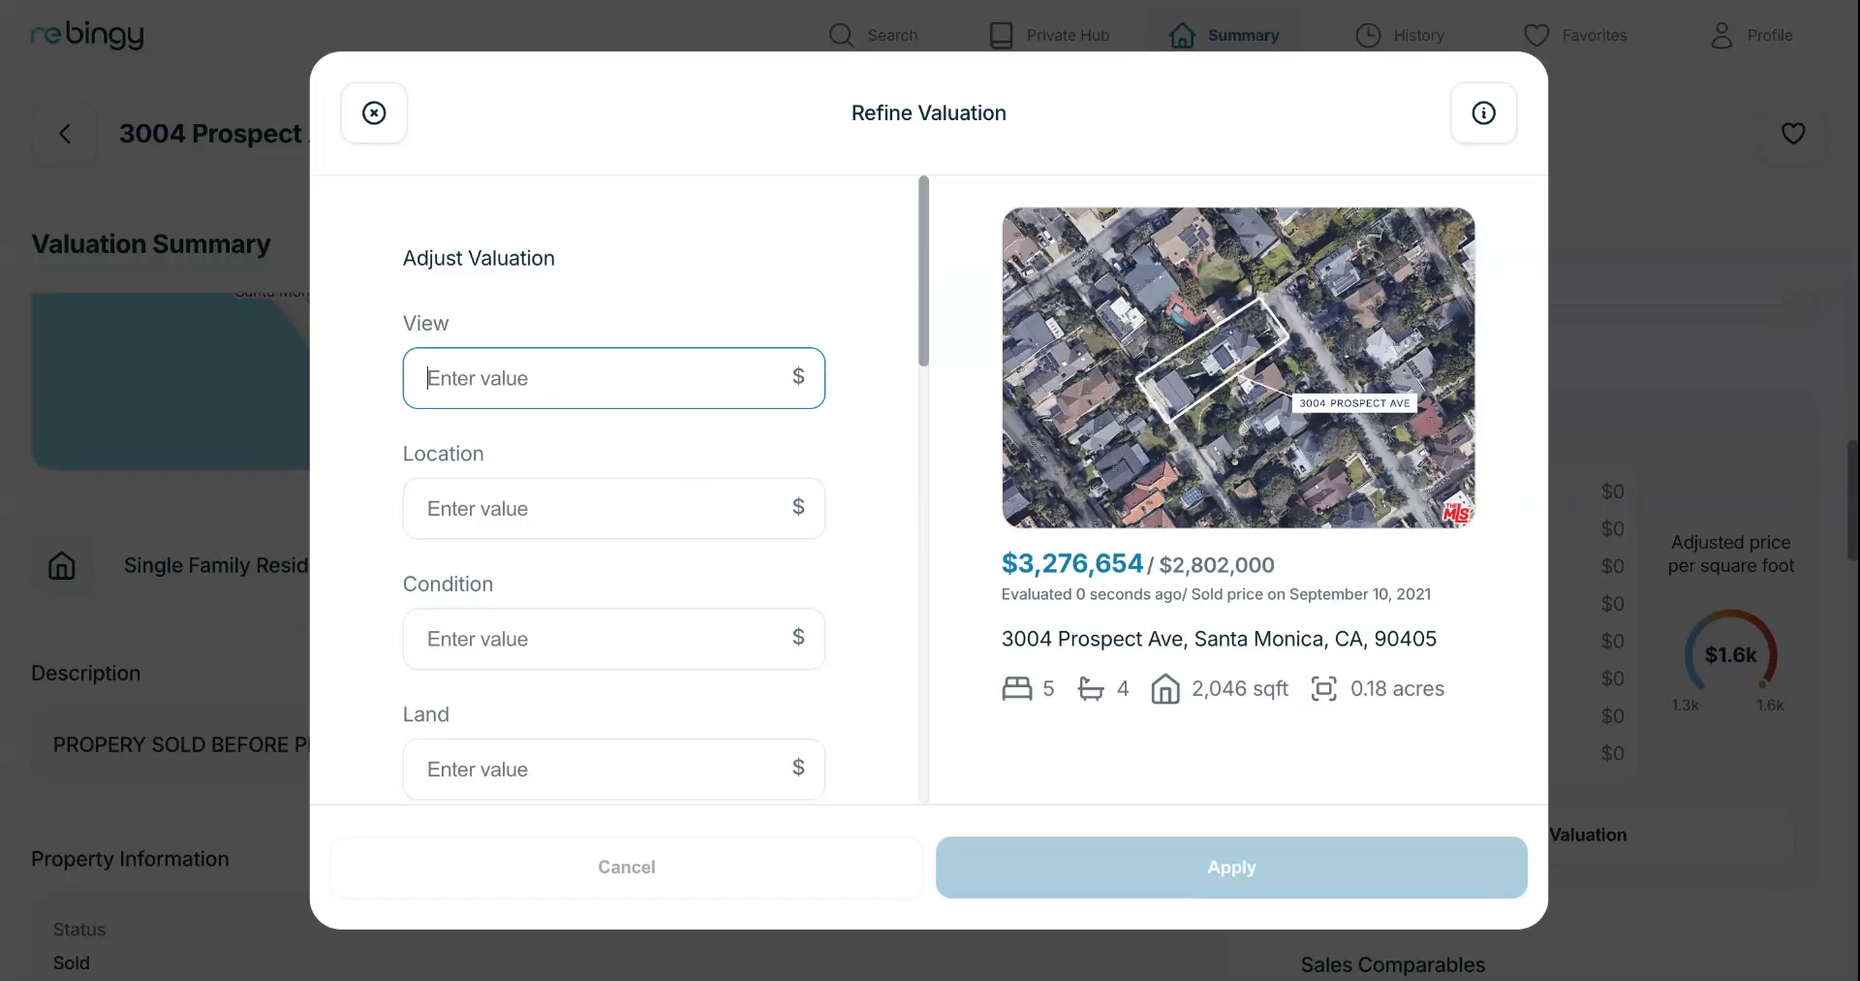
type("1600")
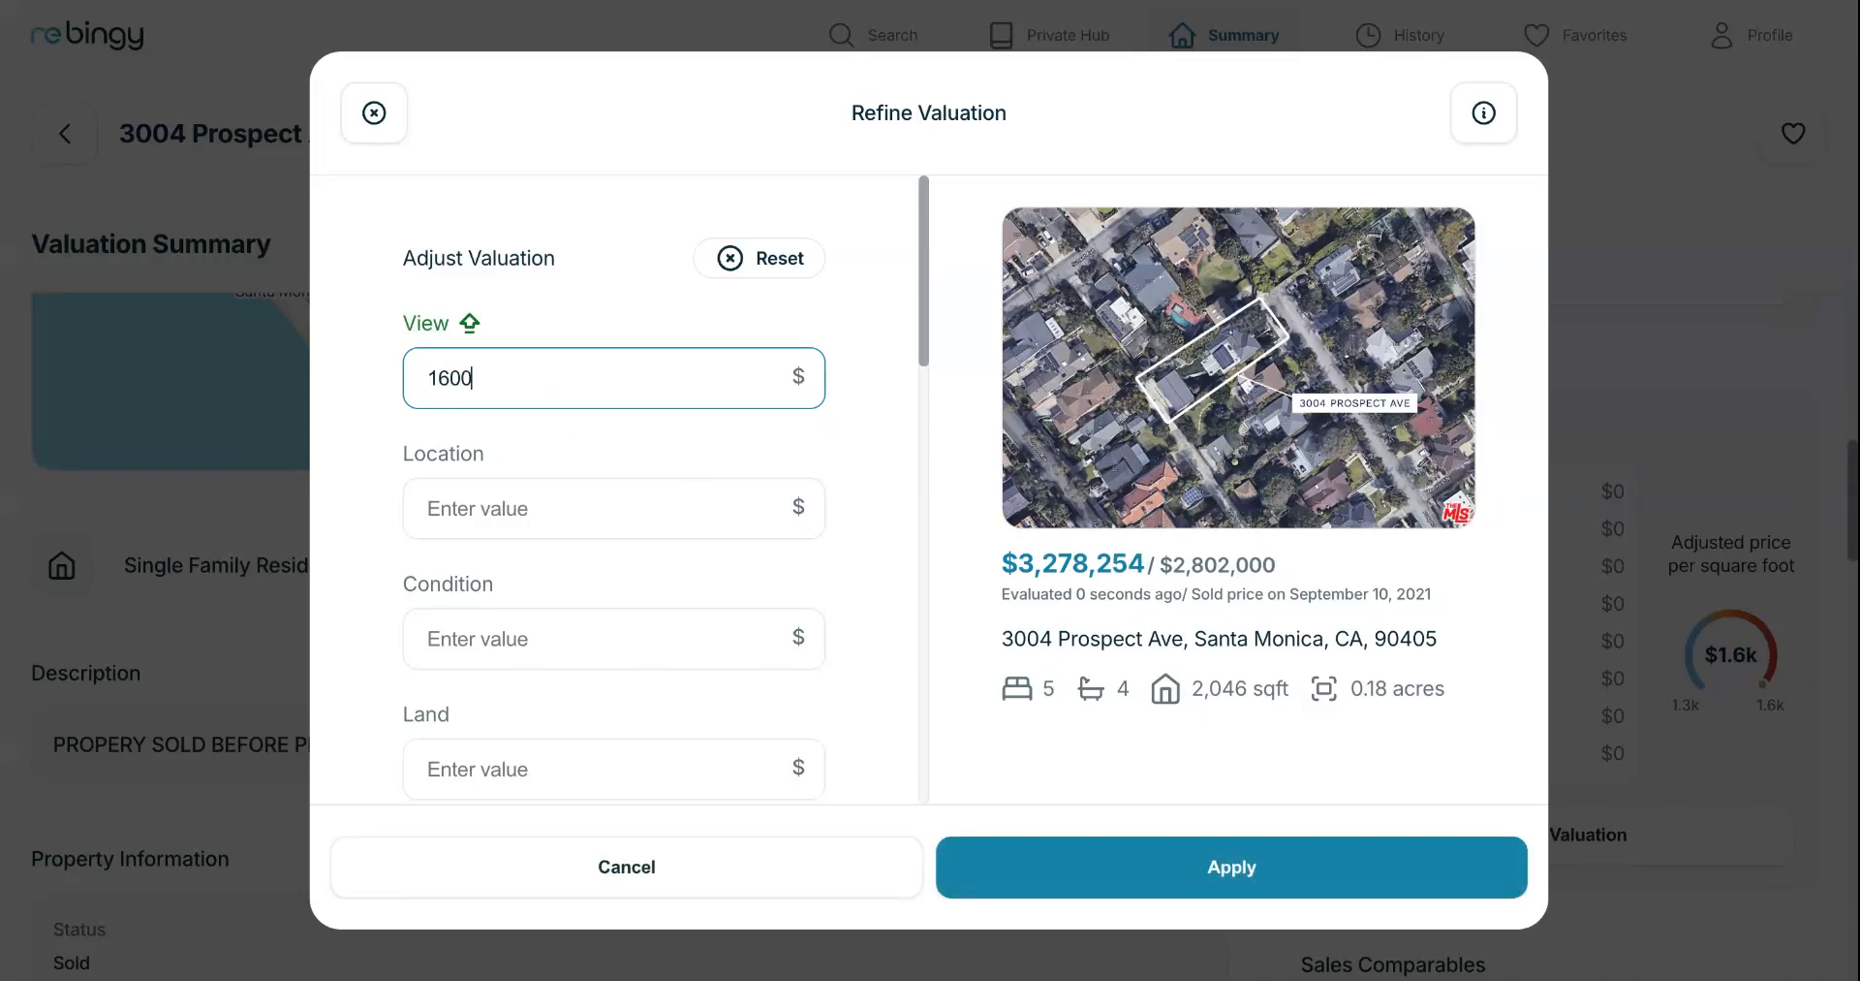
type("00")
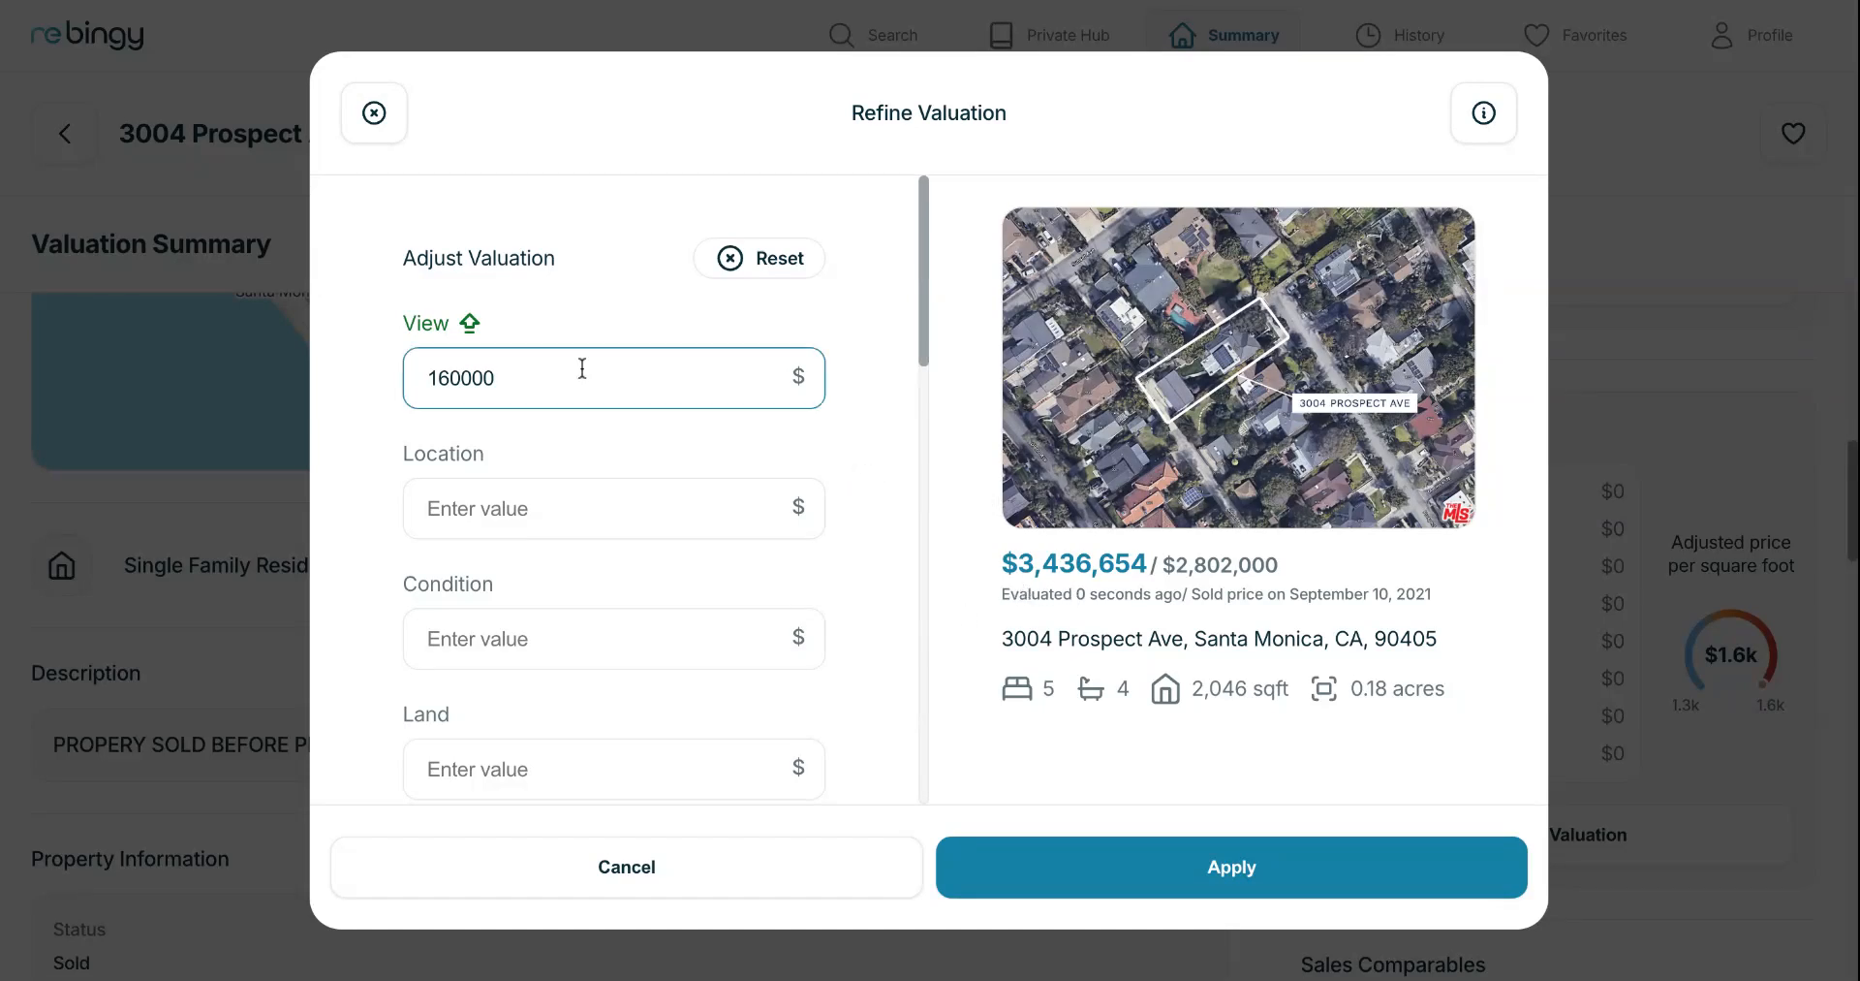
key("BackSpace")
key("BackSpace")
key("BackSpace")
key("BackSpace")
key("BackSpace")
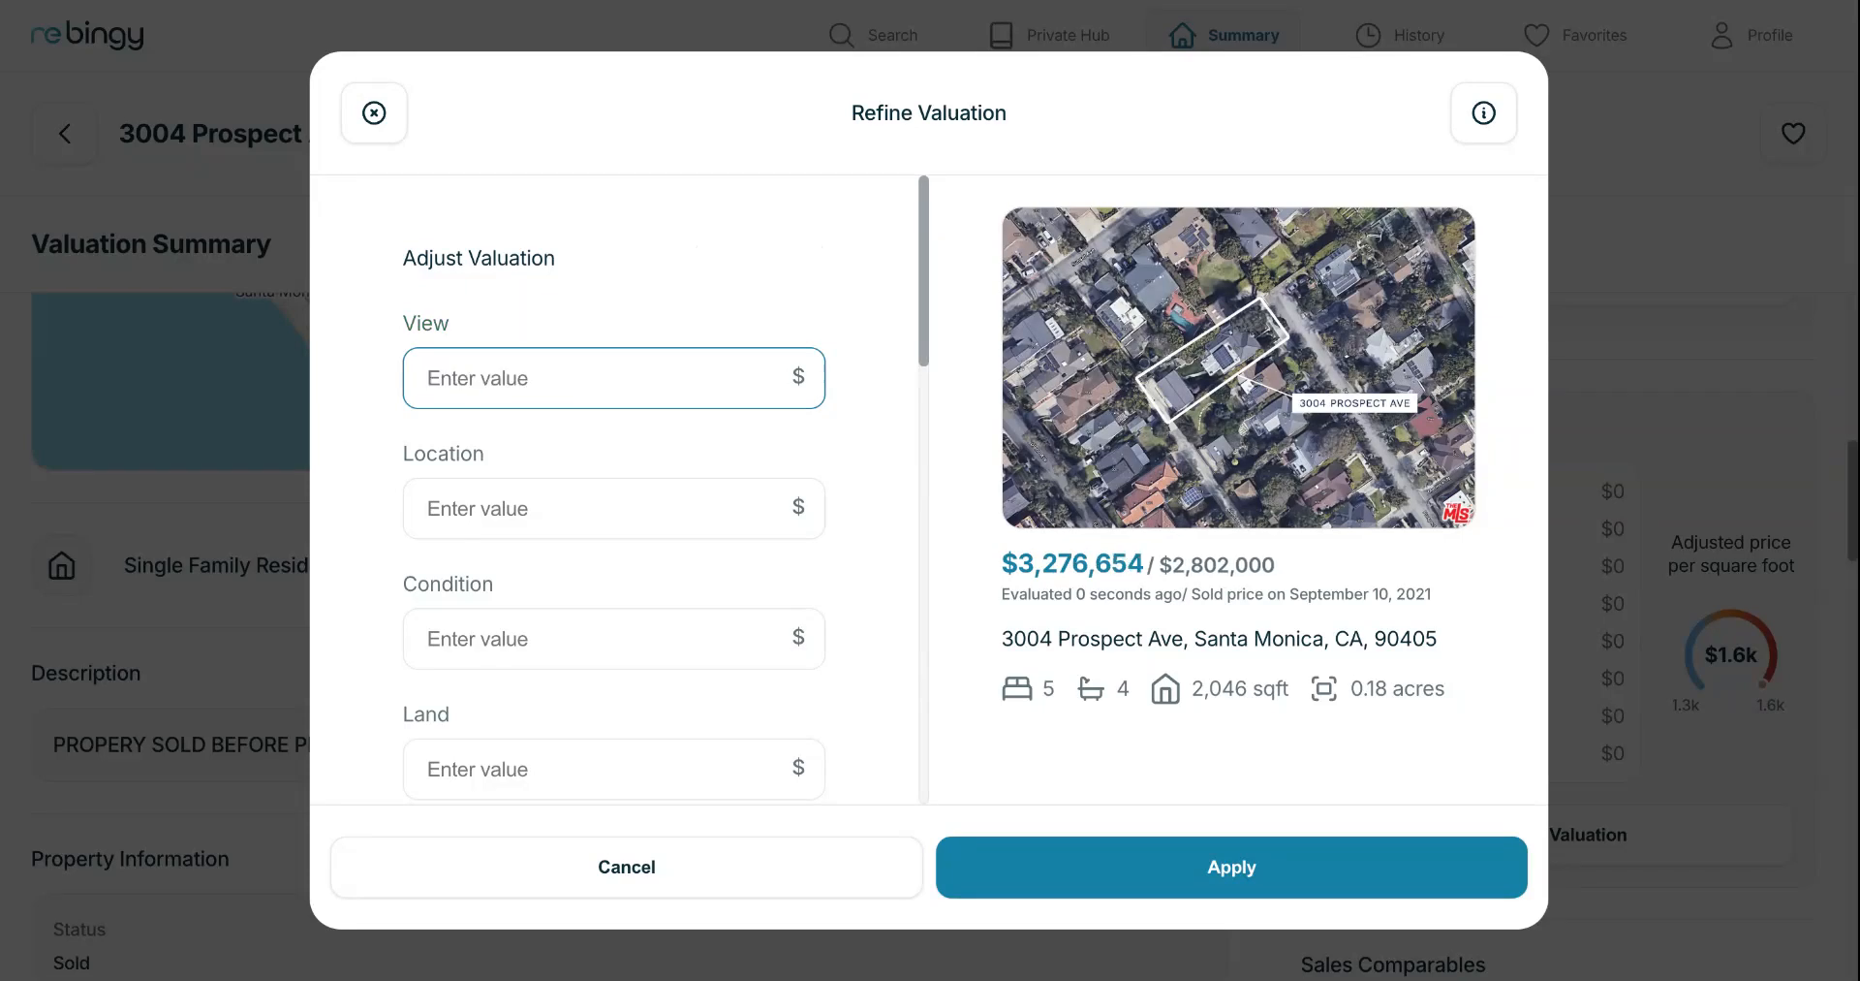
key("BackSpace")
type("16")
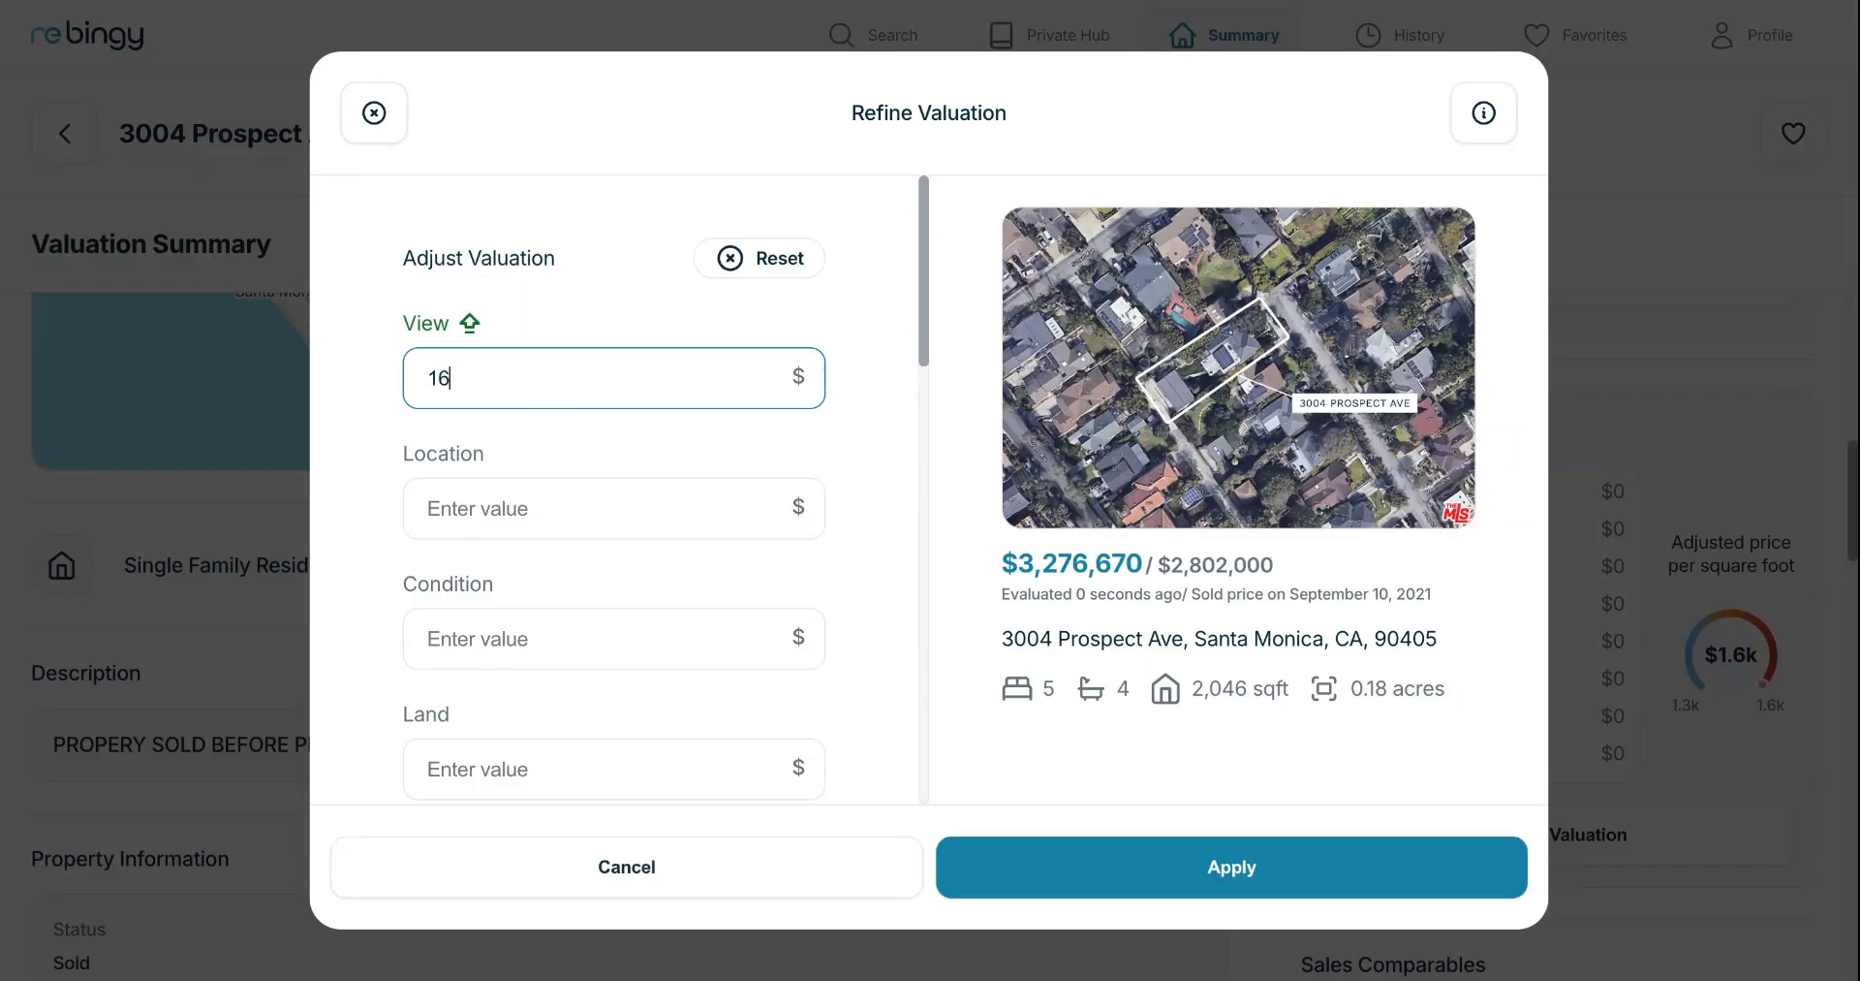
type("0000")
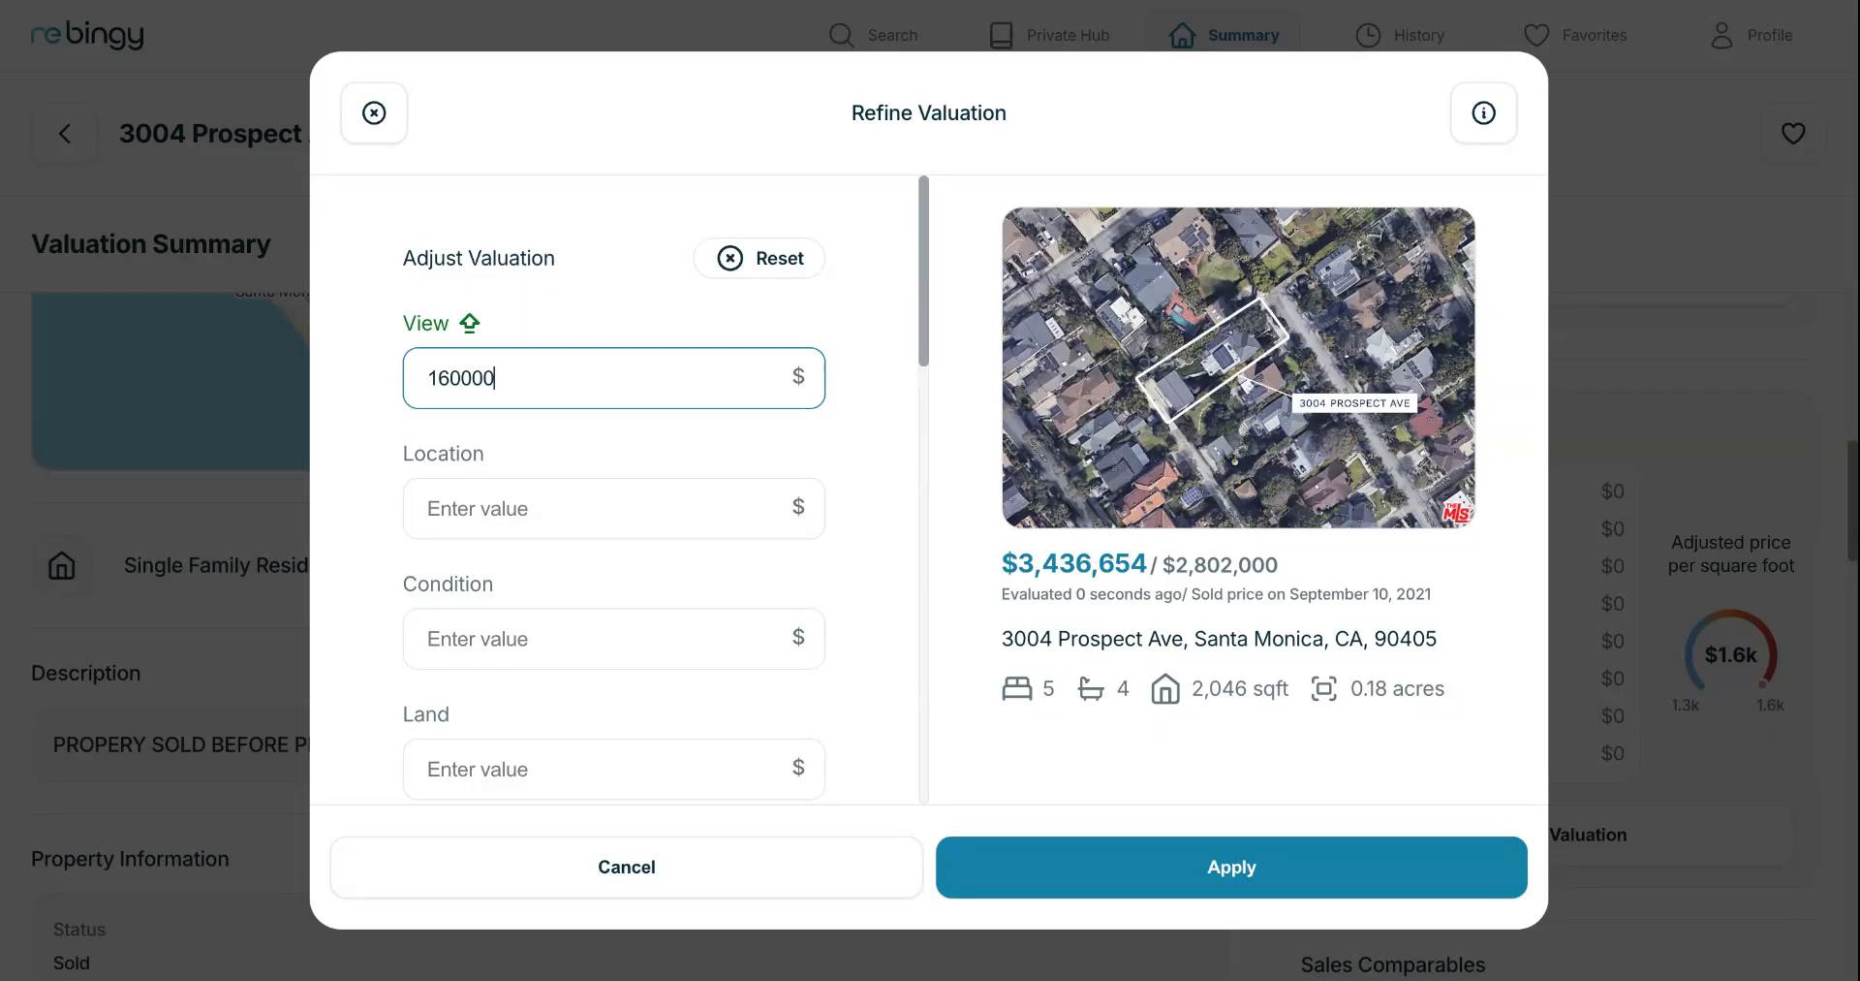
Set the Location adjustment of the valuation to $100,000.
left_click(531, 432)
left_click(439, 511)
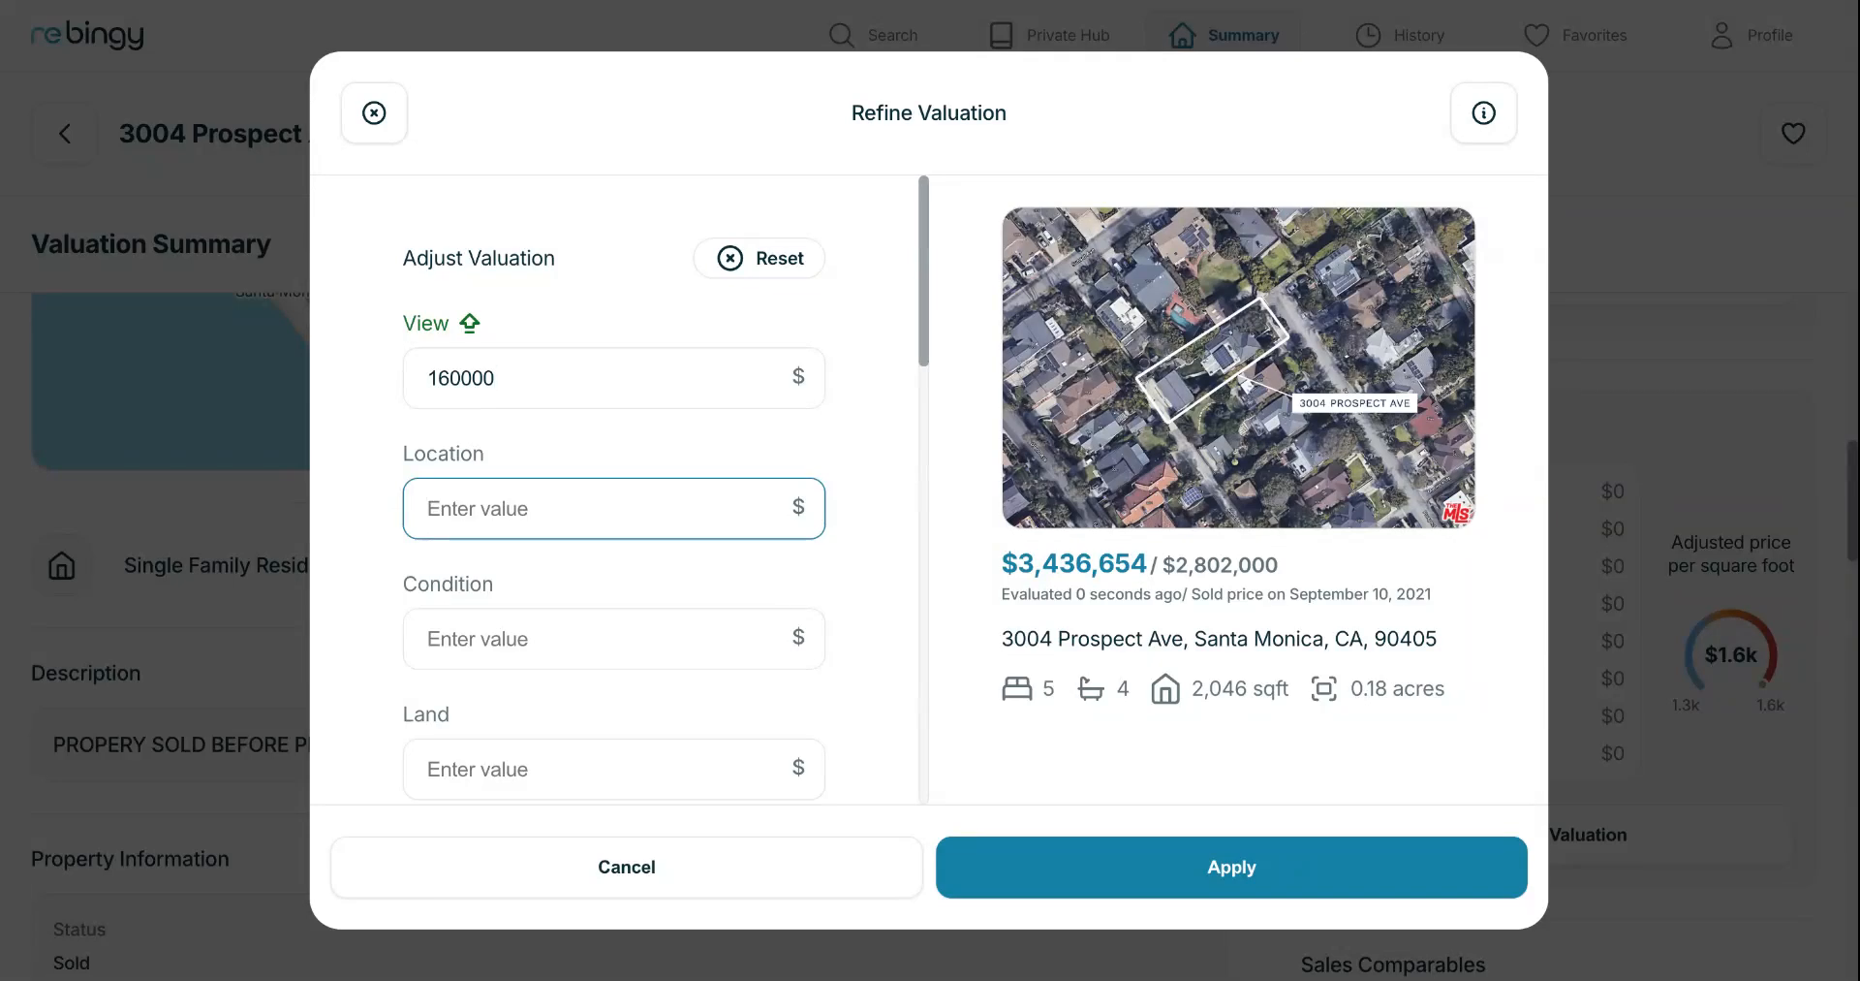
type("1")
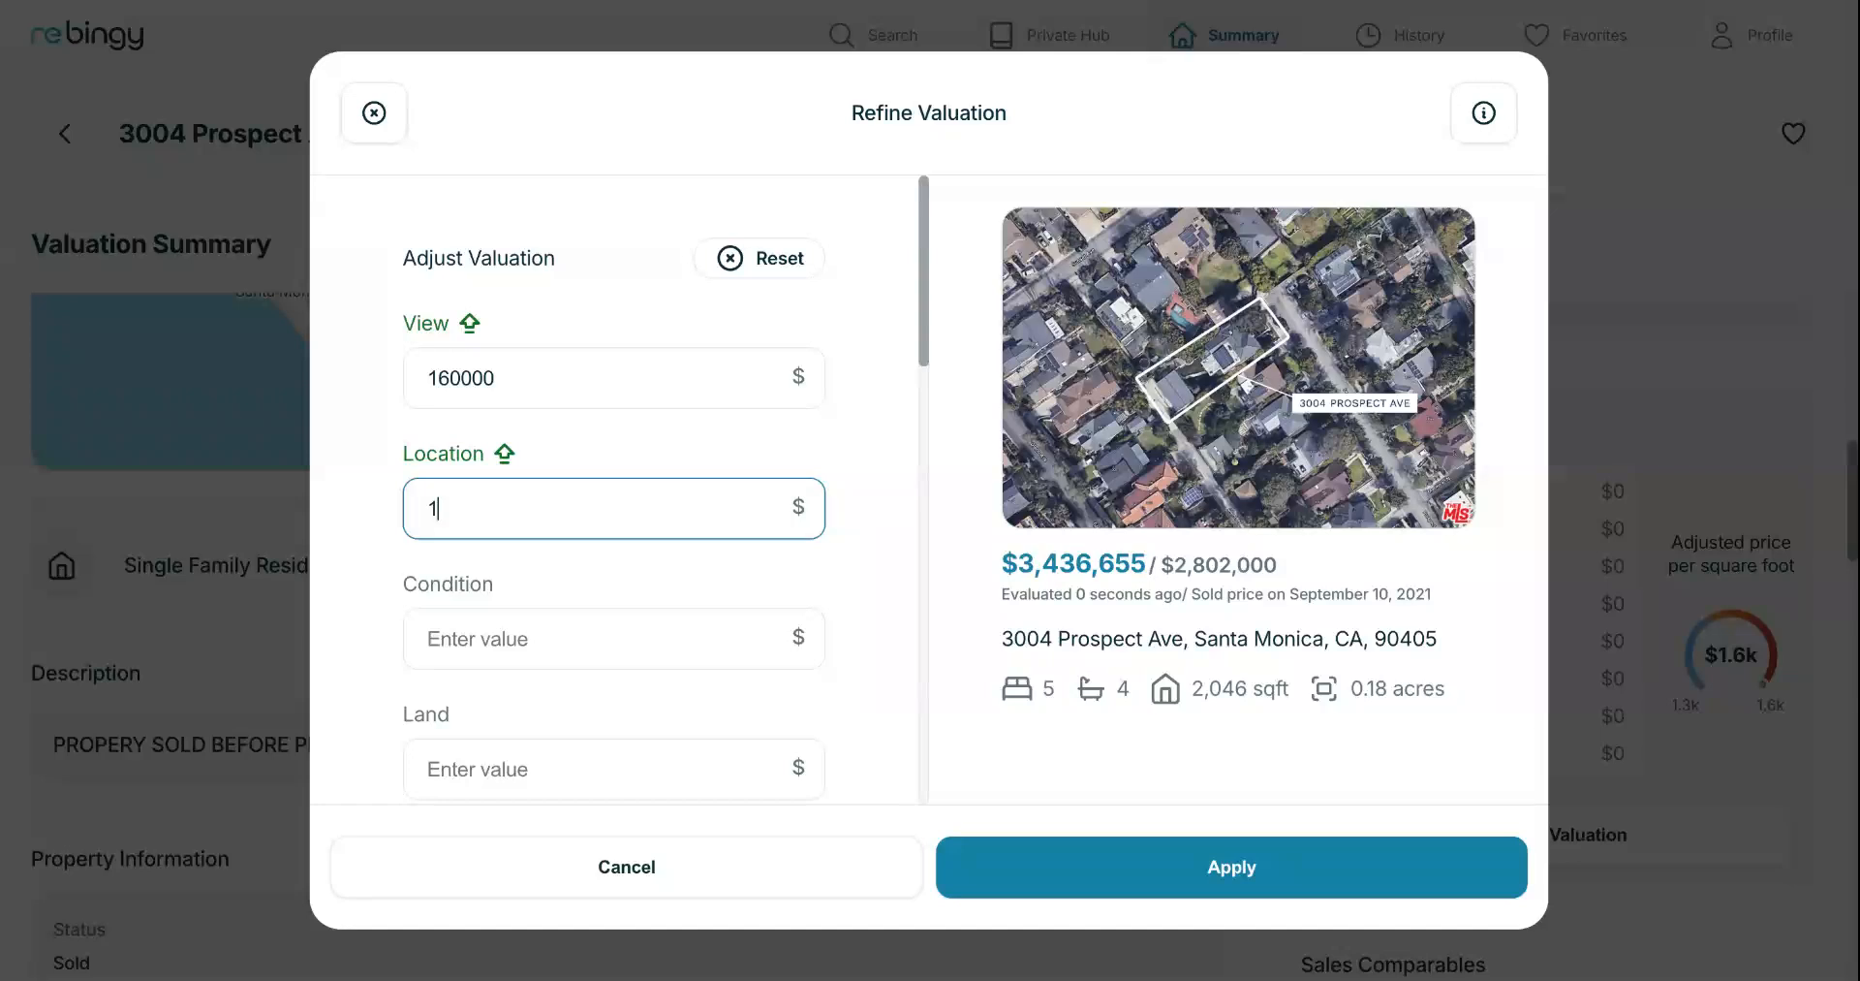
type("00000")
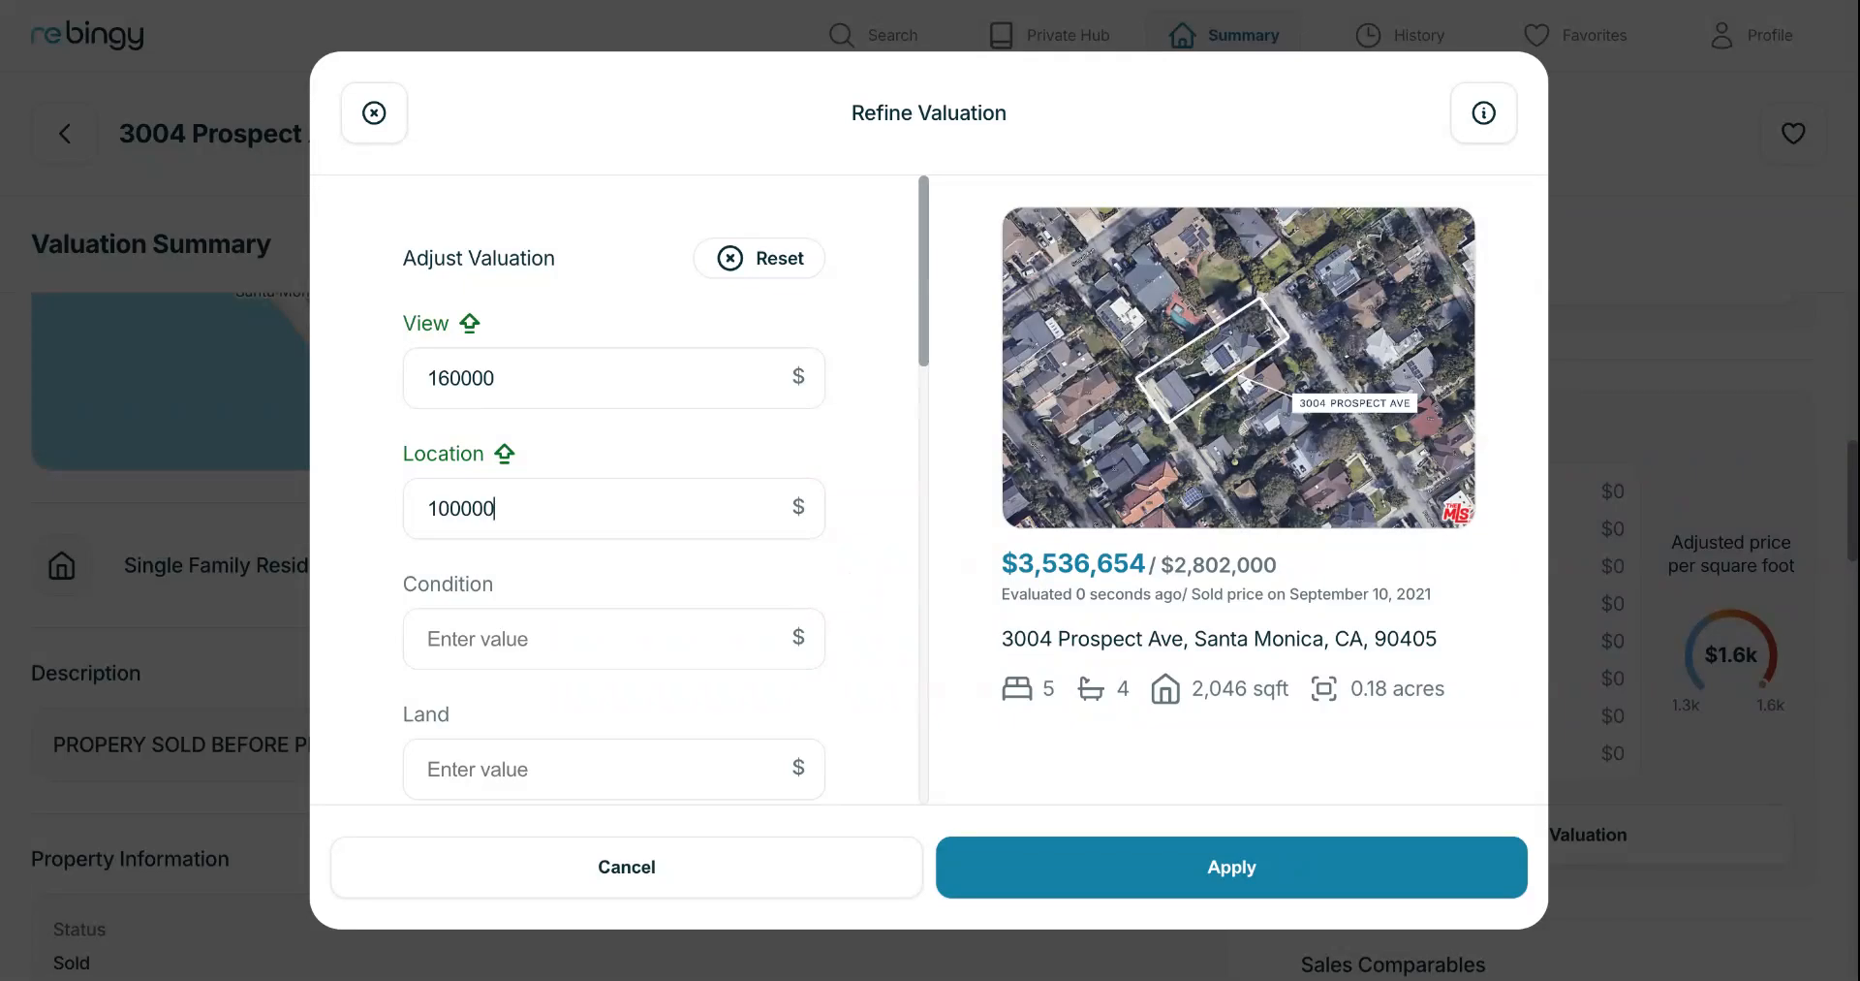
Set the Kitchen value under Recent Improvements to $25,000.
scroll(614, 490, "down", 1)
scroll(613, 489, "down", 2)
scroll(614, 489, "down", 8)
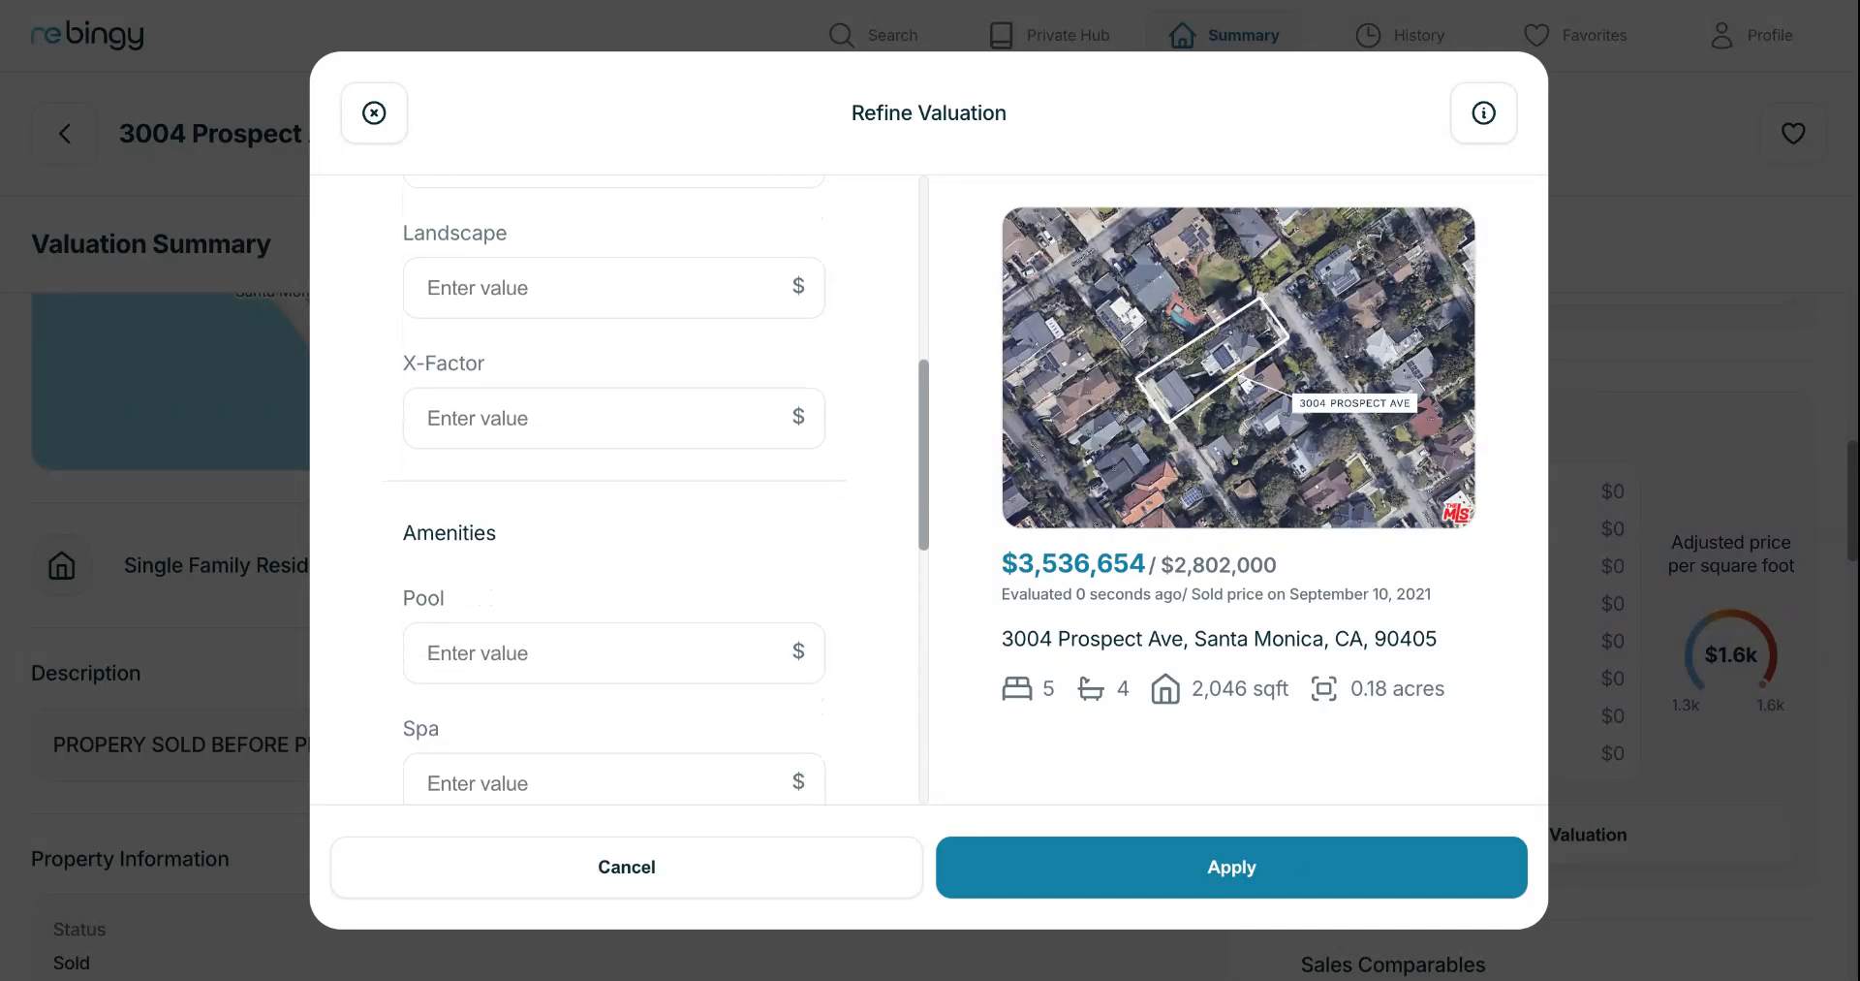
scroll(614, 489, "down", 2)
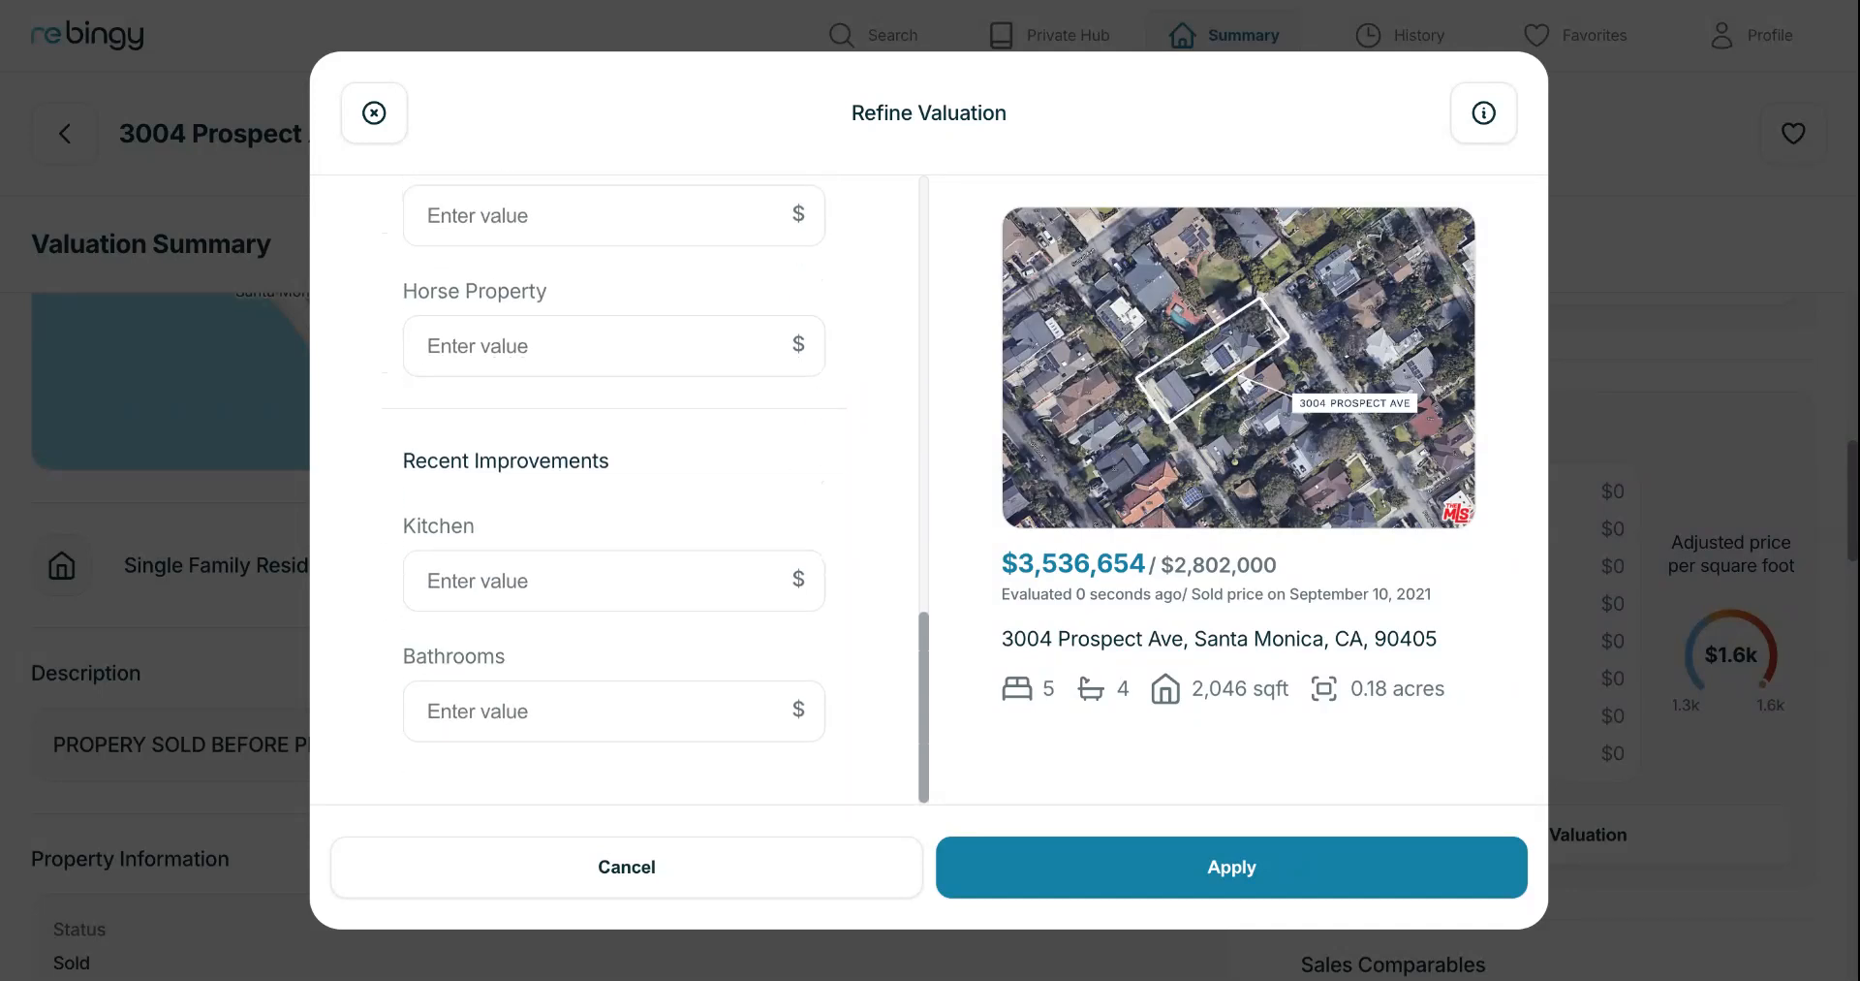
left_click(515, 572)
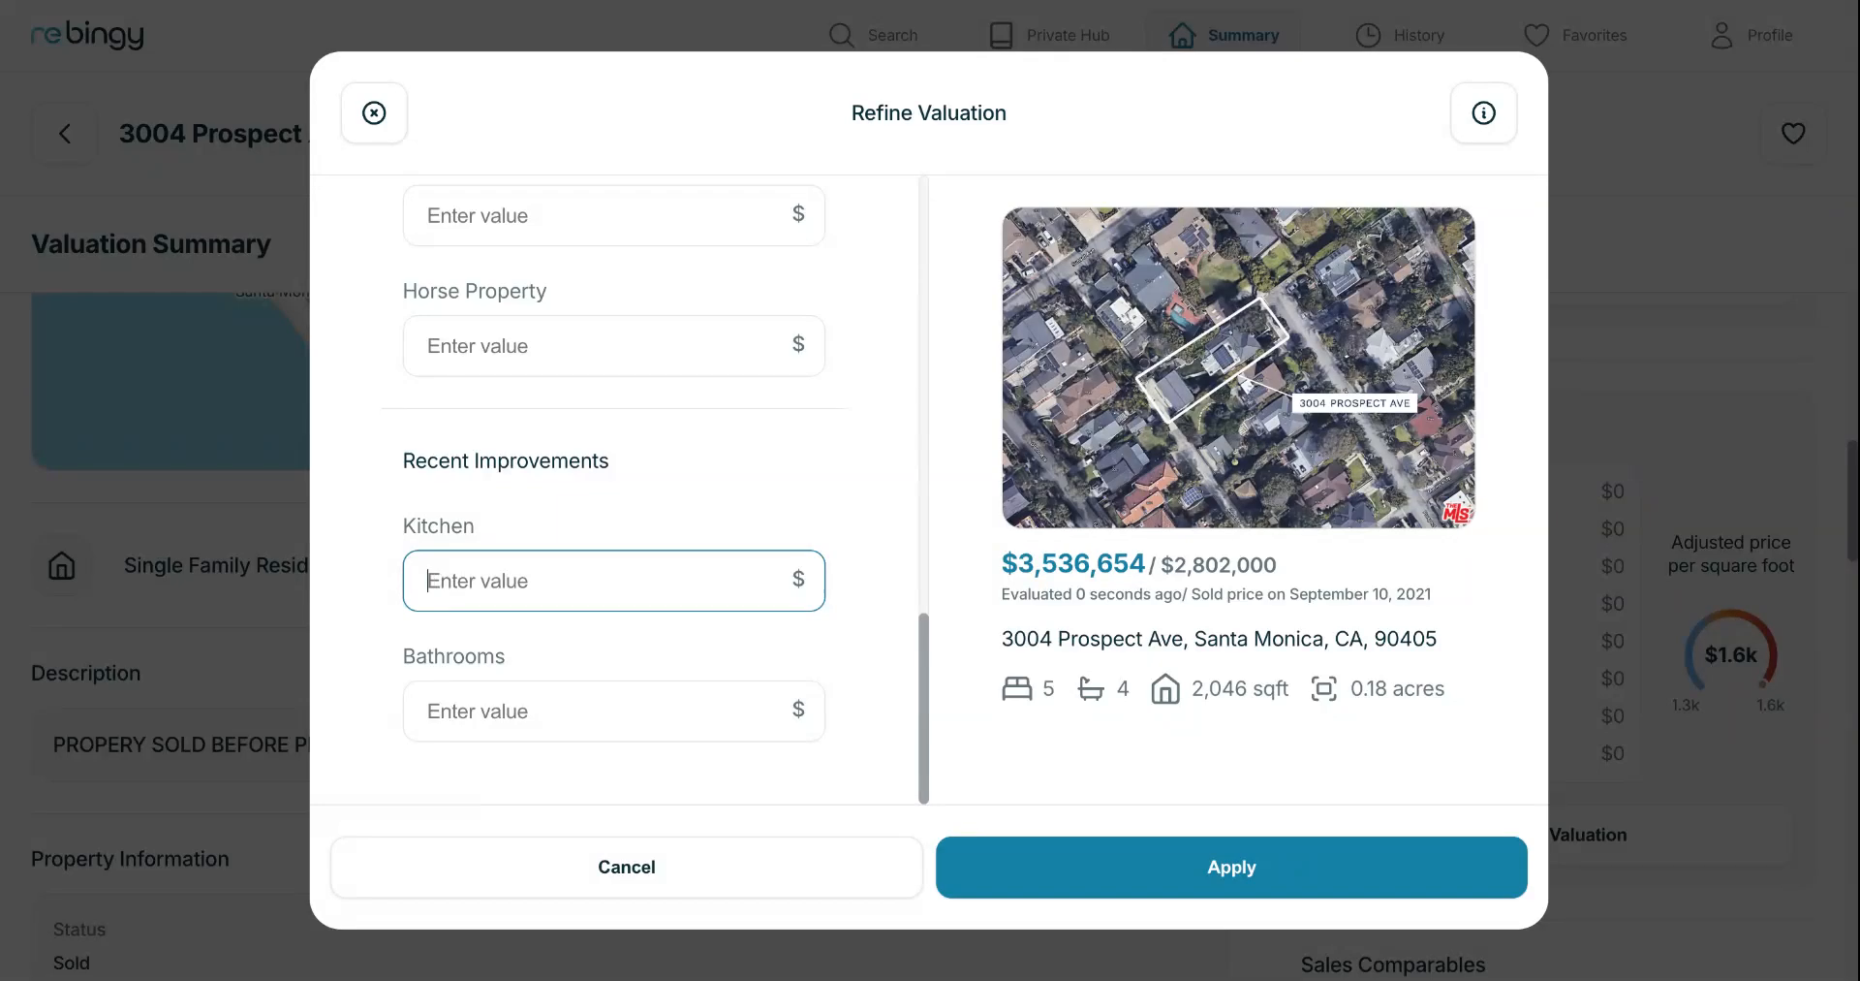
type("25000")
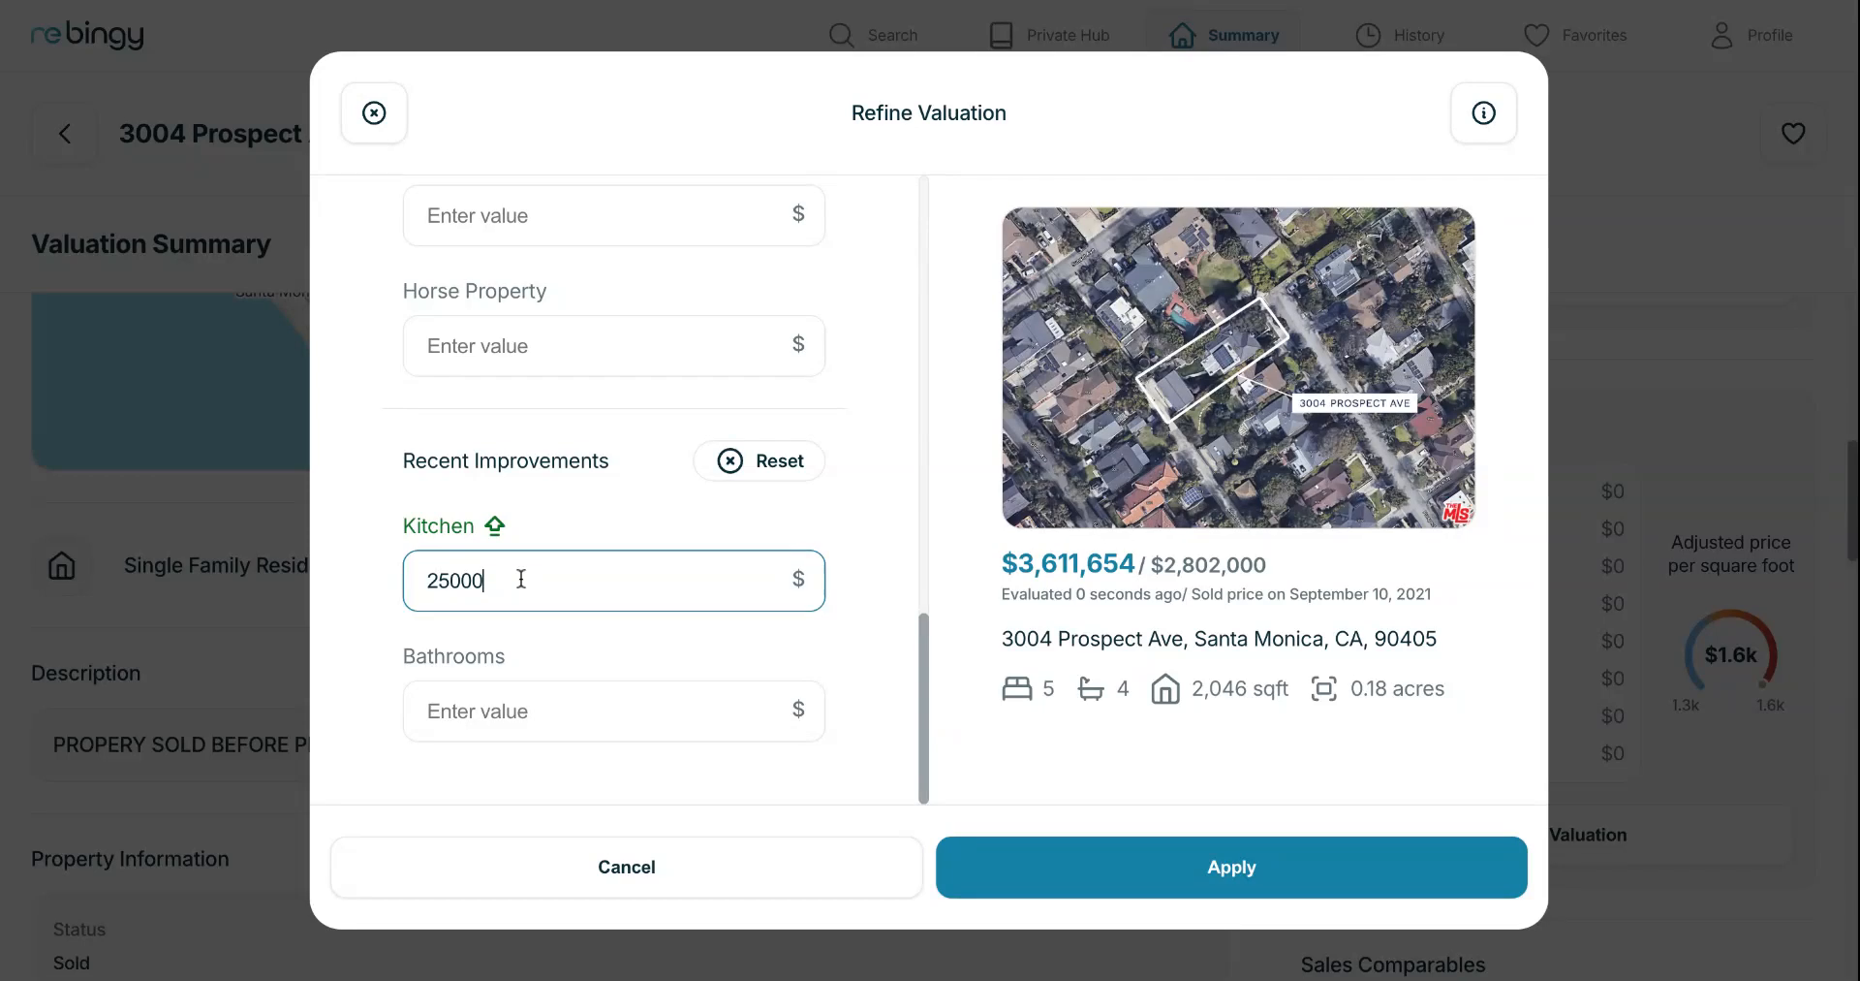
left_click(455, 737)
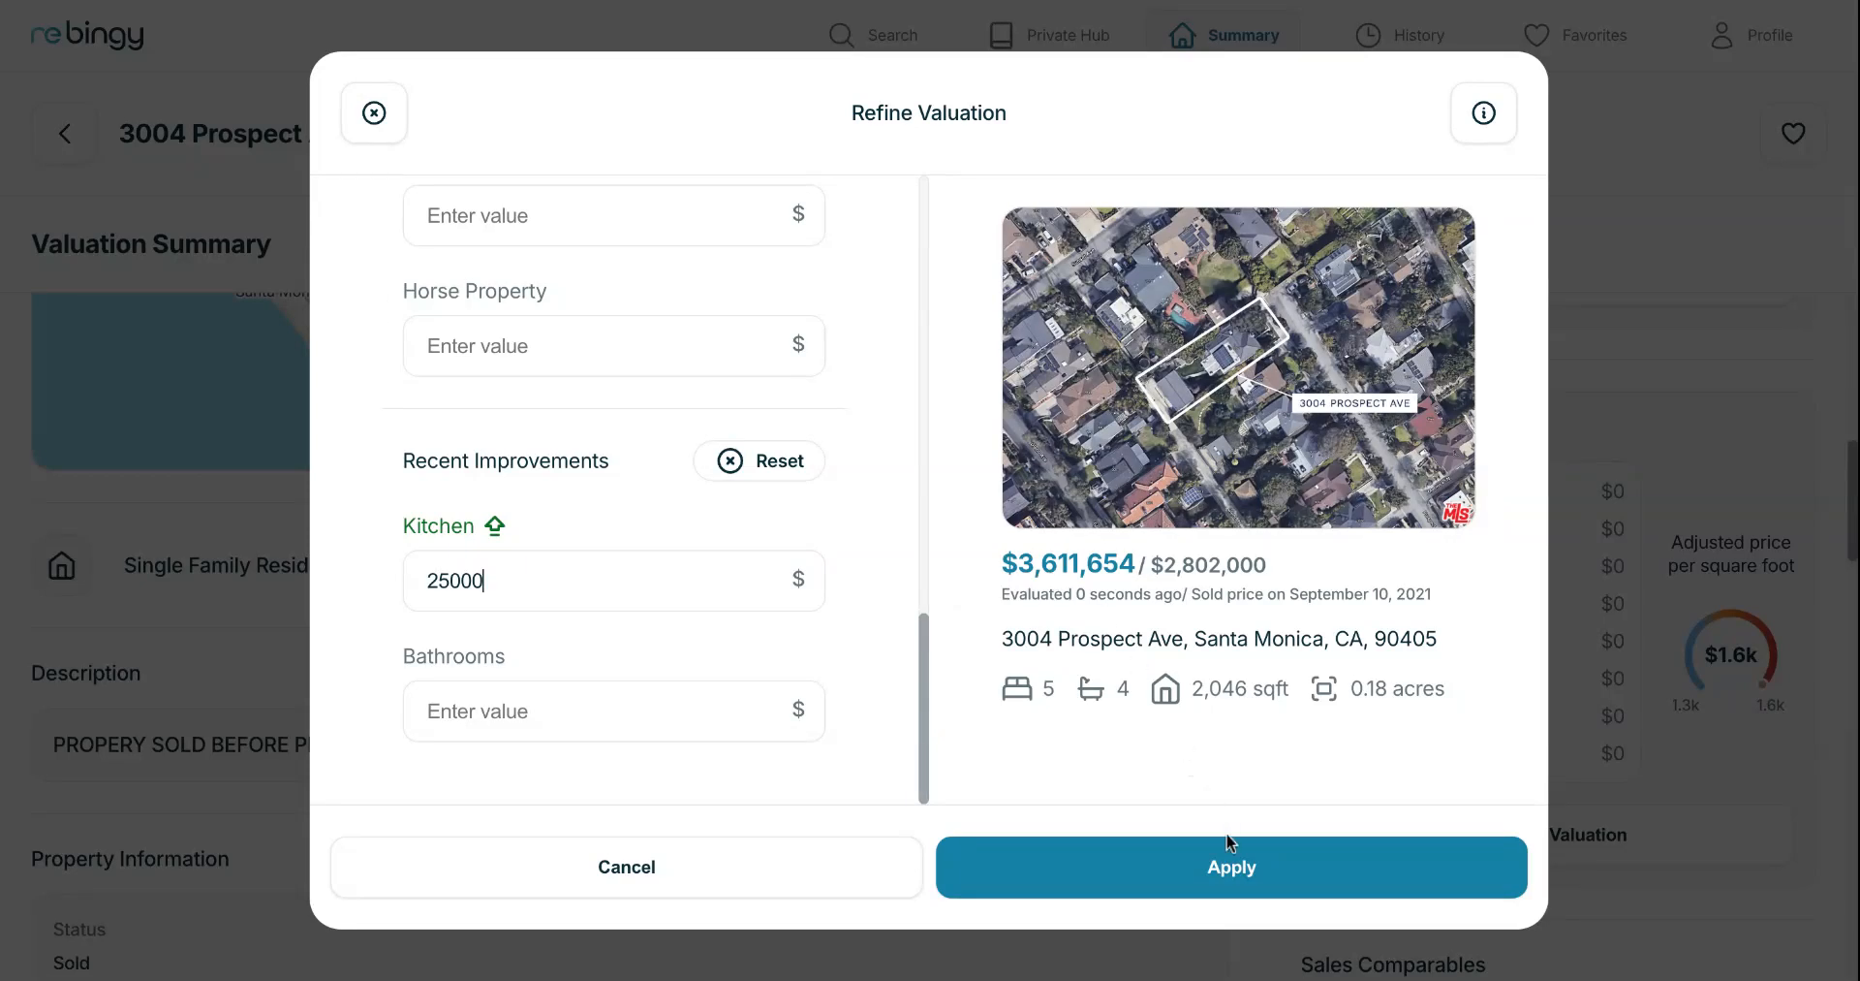
Apply the valuation refinements and check the refinement list and market status in the valuation summary.
left_click(1240, 867)
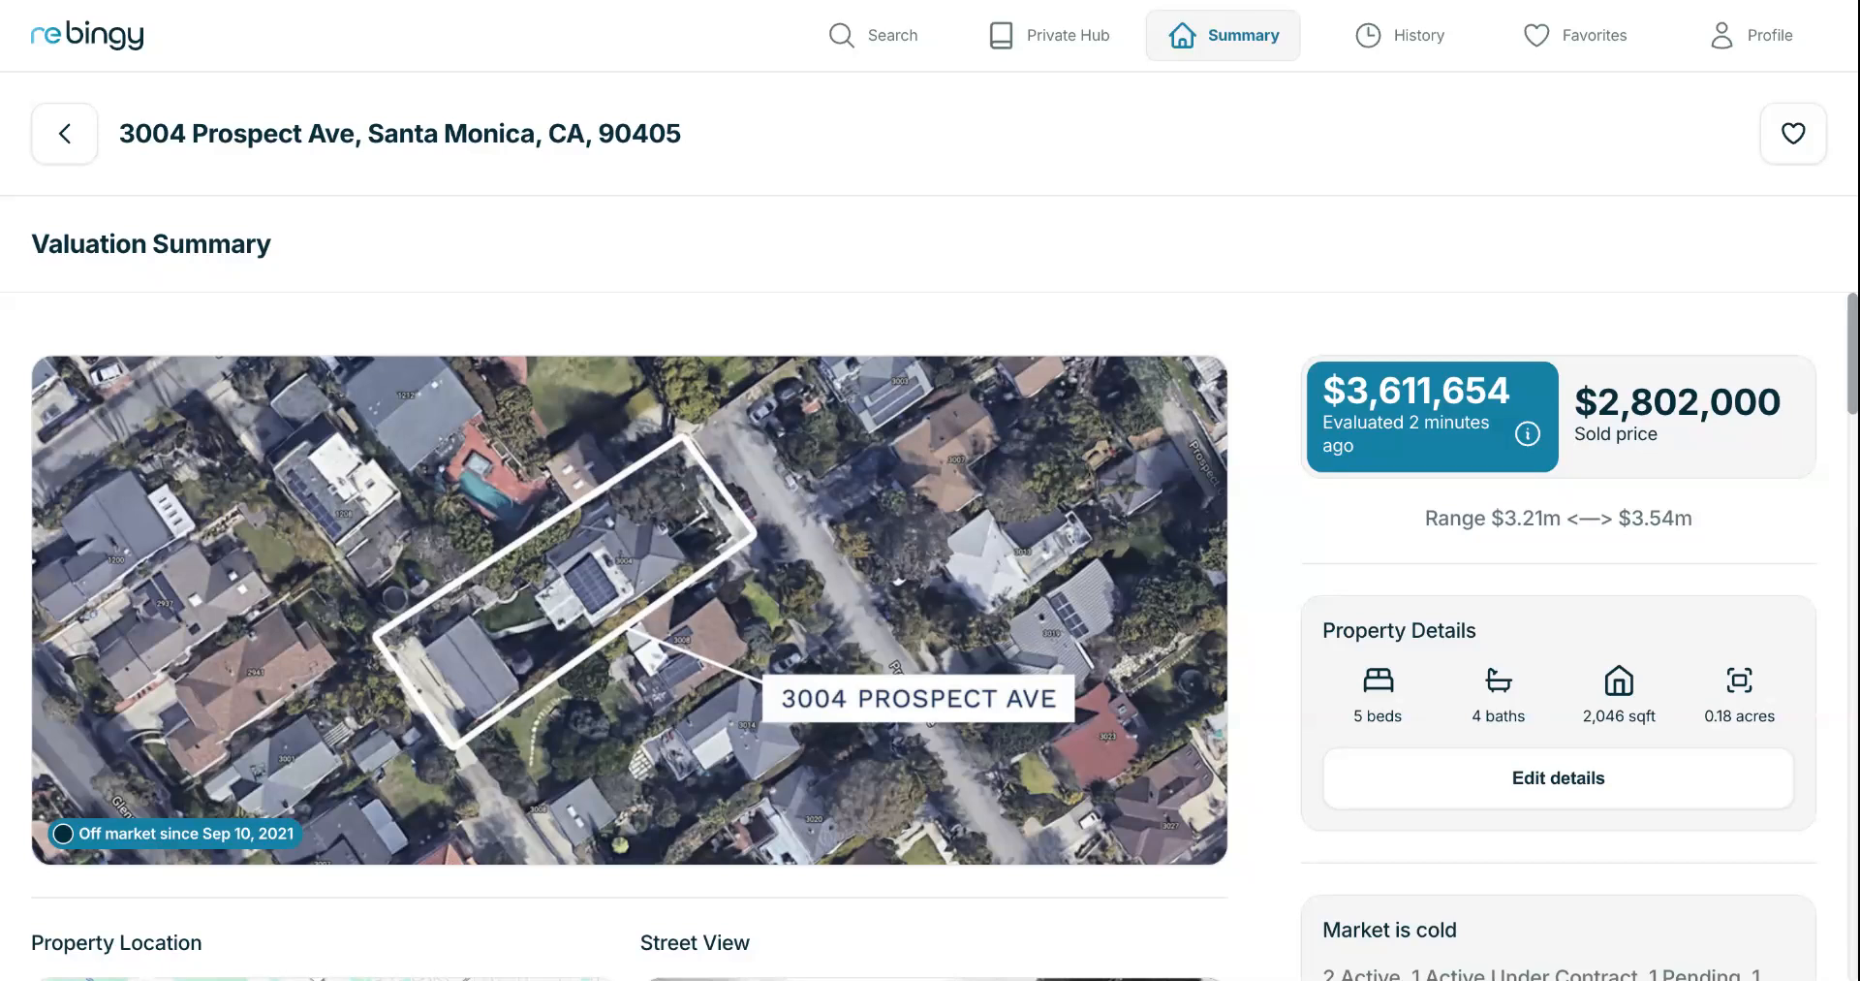
scroll(1270, 772, "down", 7)
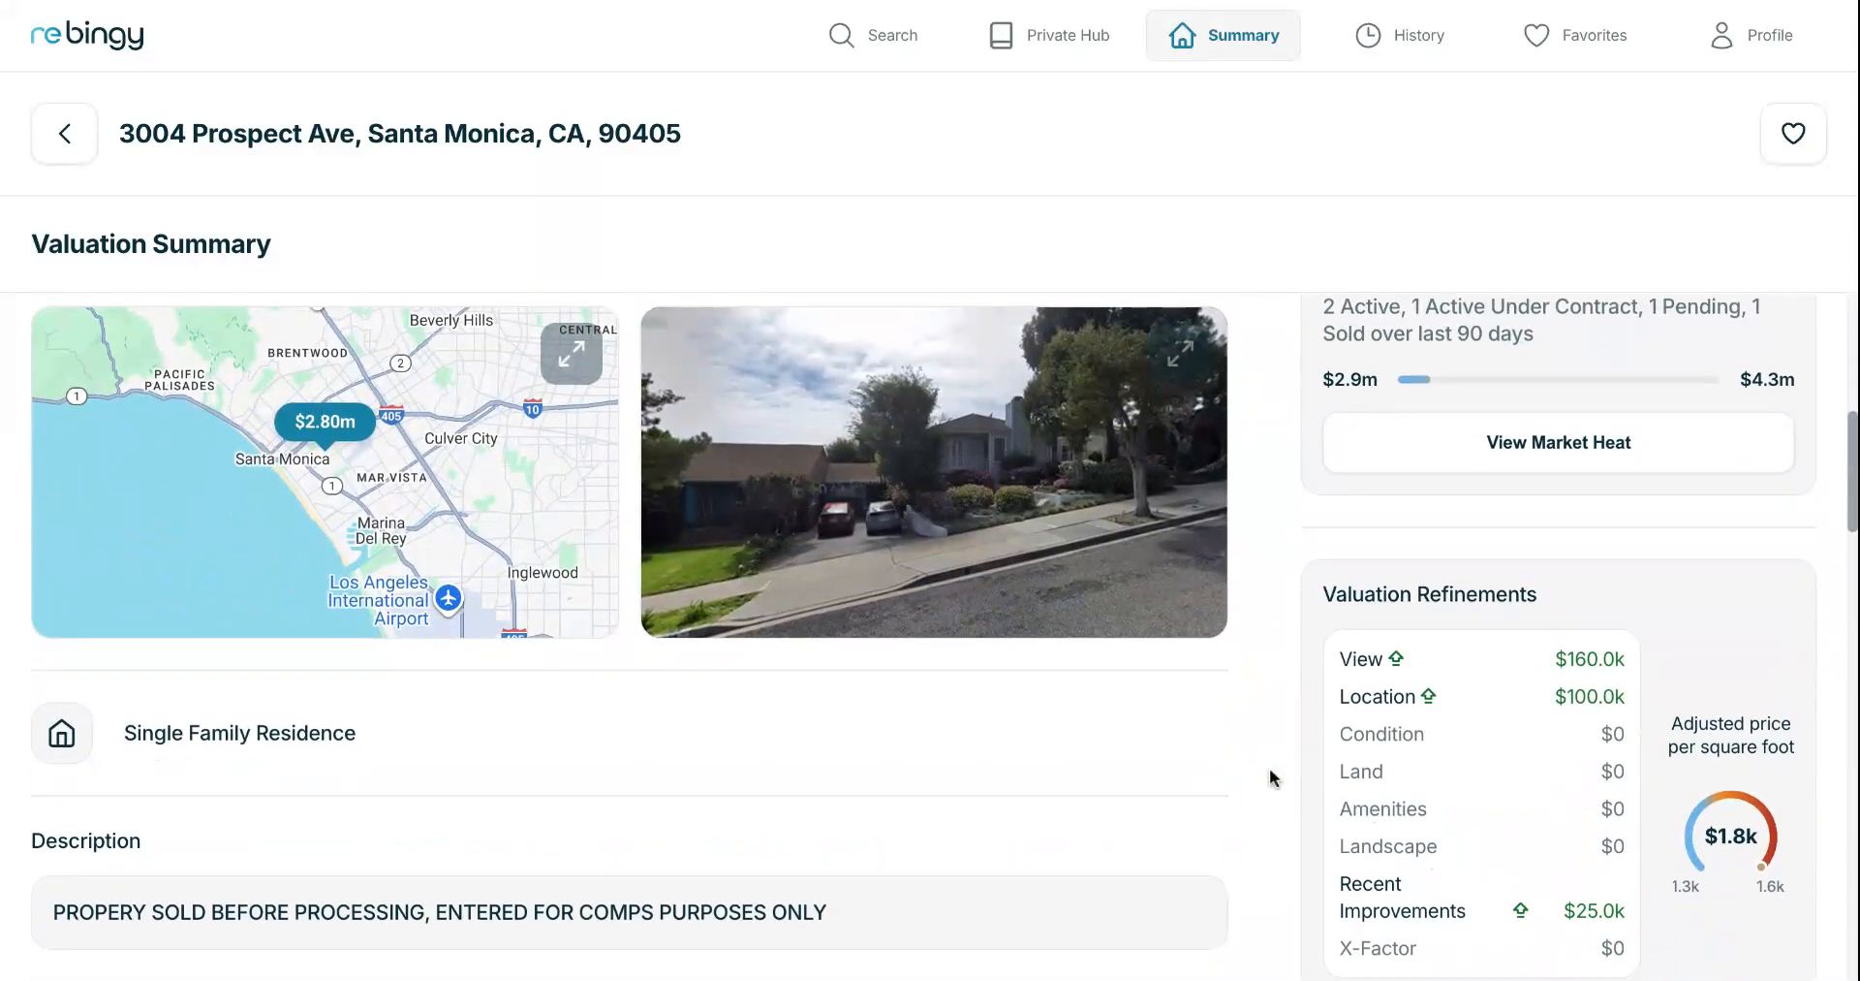
scroll(1270, 776, "up", 2)
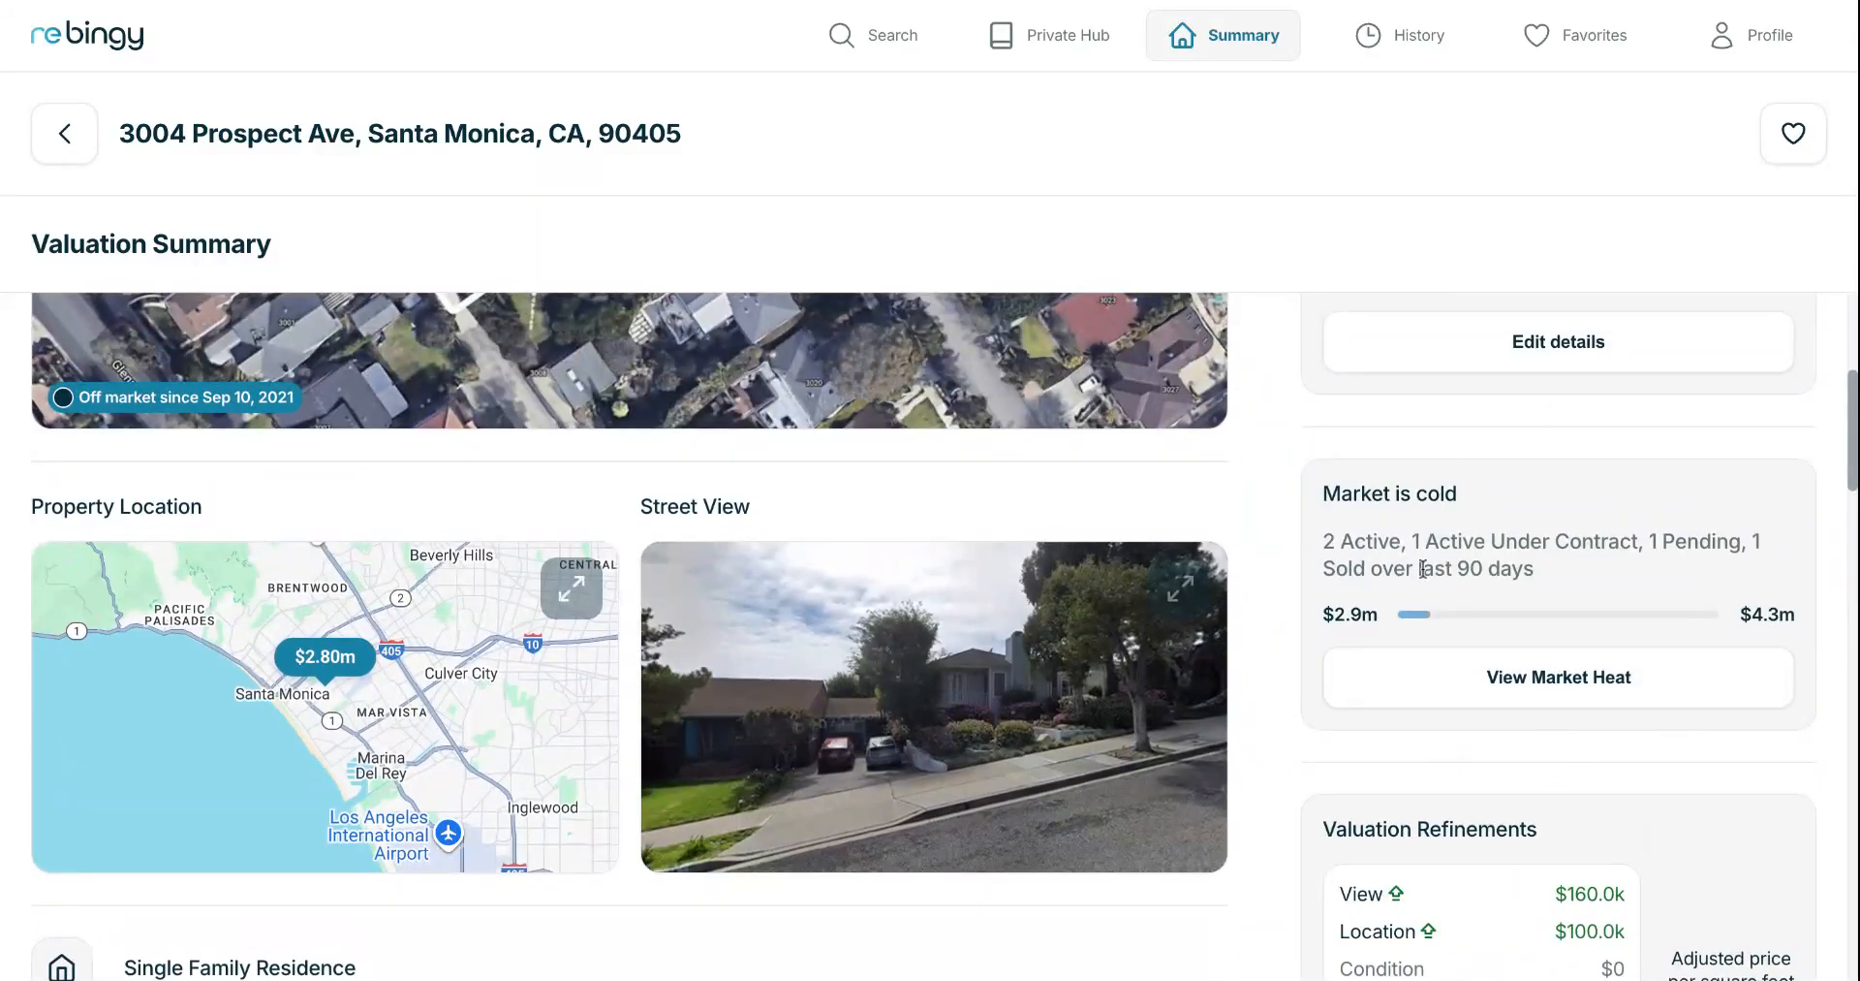